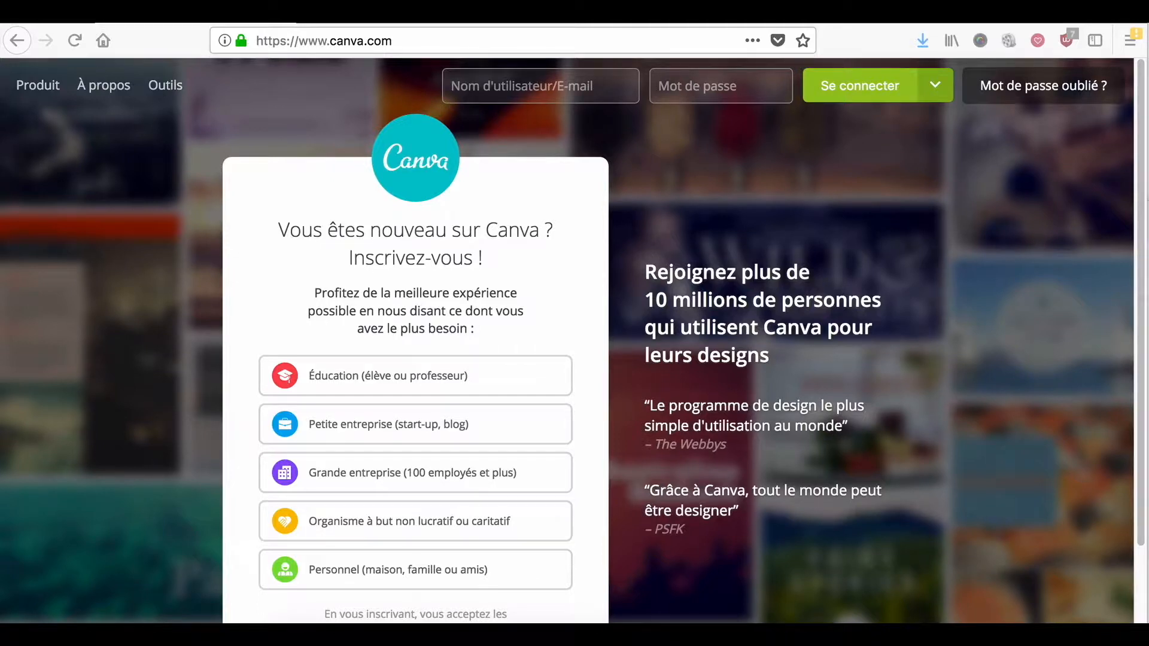
Step: Sign in to the existing Canva account
{"action": "left_click", "coordinate": [265, 37]}
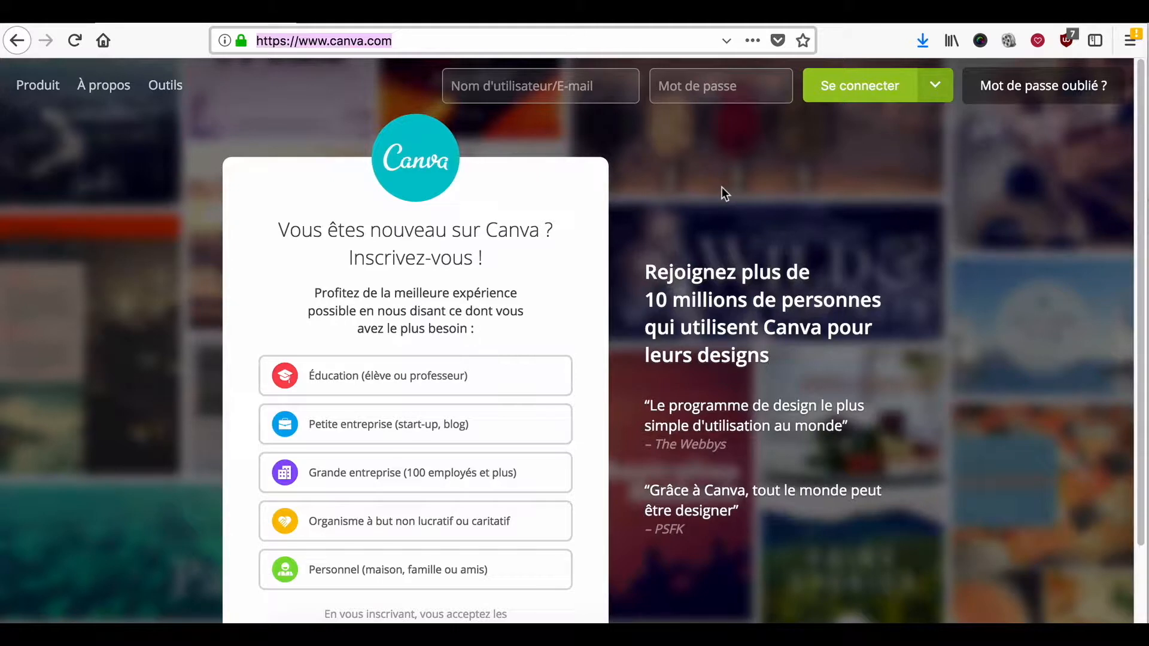
{"action": "left_click", "coordinate": [594, 85]}
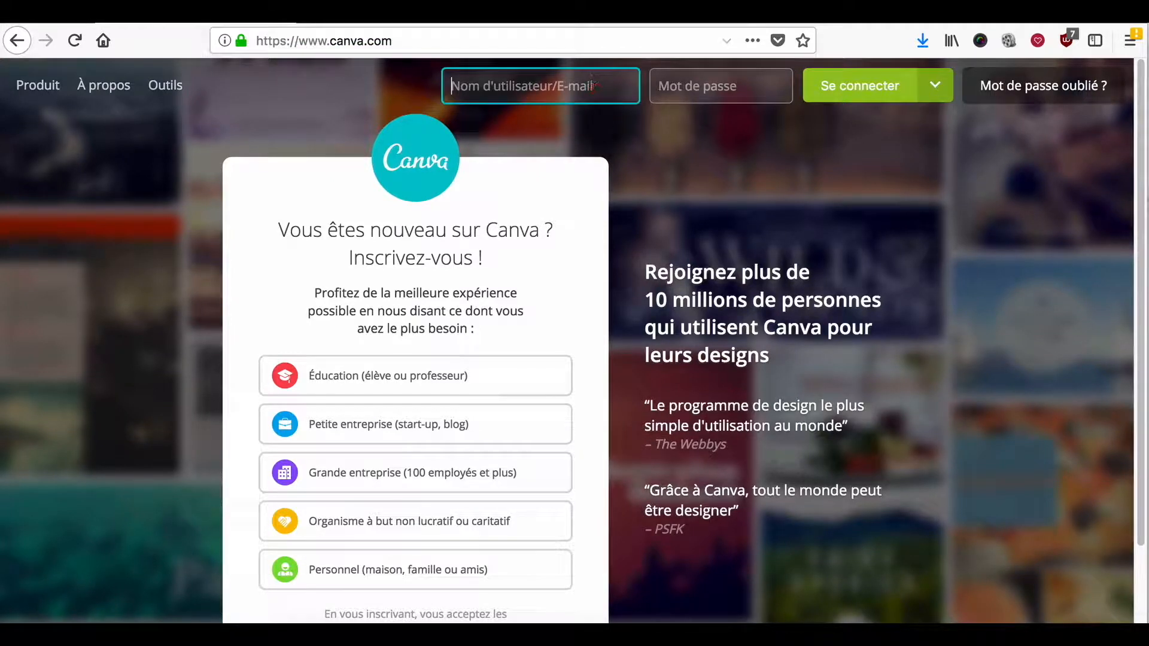
{"action": "left_click", "coordinate": [598, 132]}
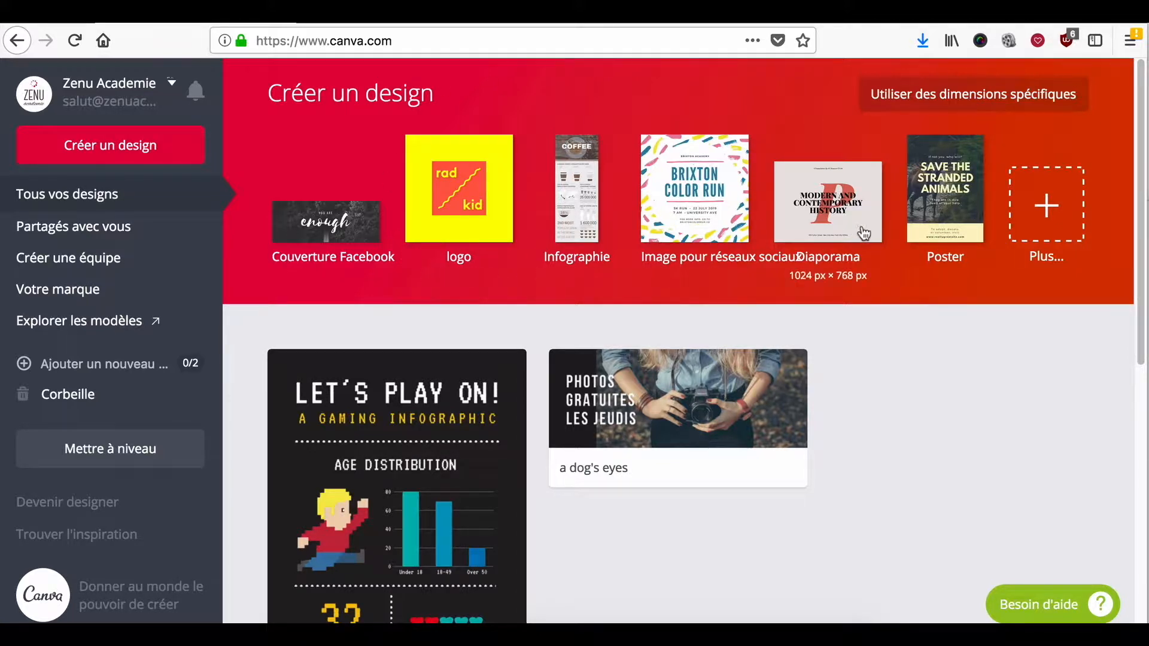
Step: Create a new logo design from the Supports marketing category and title it "Belle et Bio"
{"action": "left_click", "coordinate": [1070, 204]}
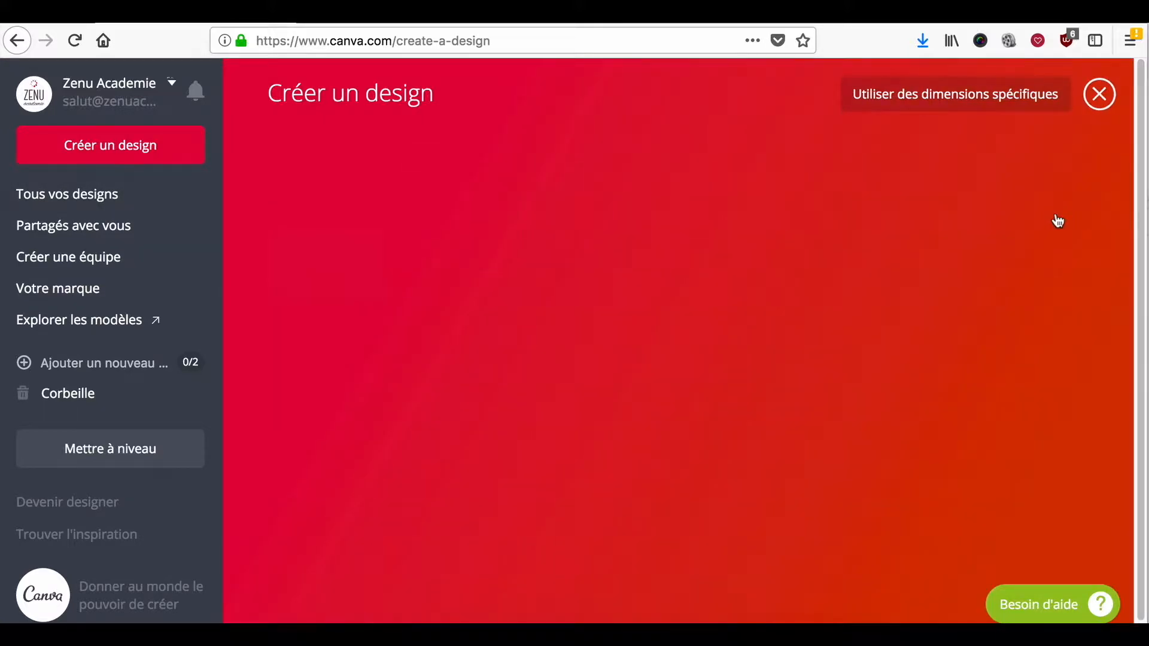
{"action": "scroll", "coordinate": [862, 476], "scroll_direction": "down", "scroll_amount": 15}
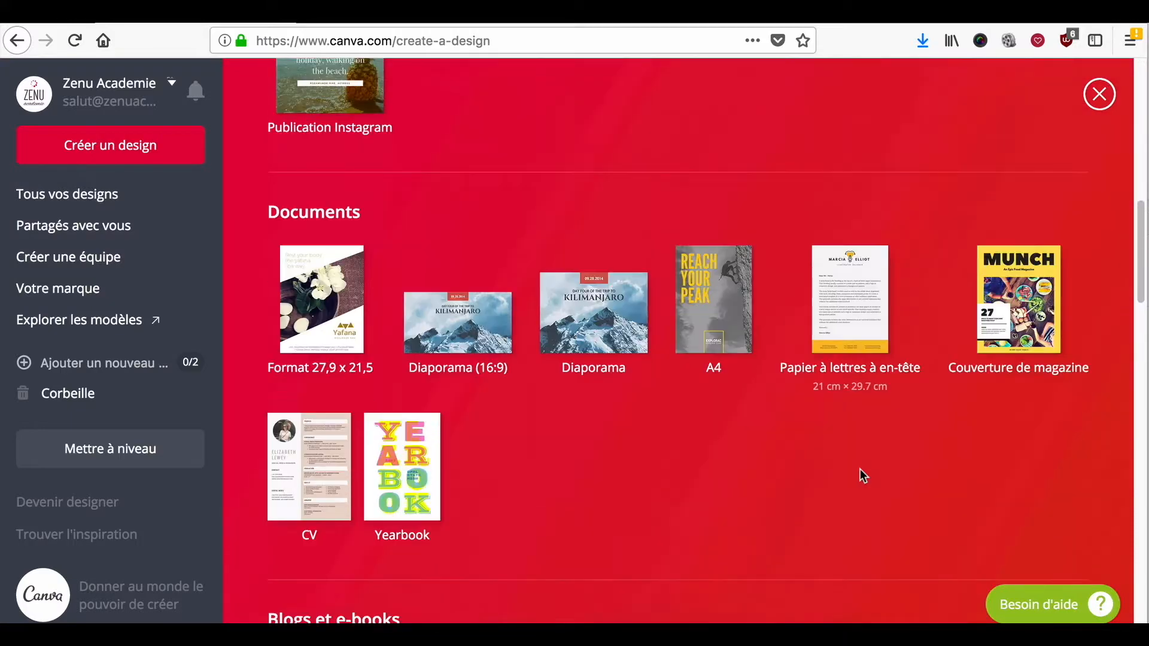
{"action": "scroll", "coordinate": [862, 476], "scroll_direction": "down", "scroll_amount": 3}
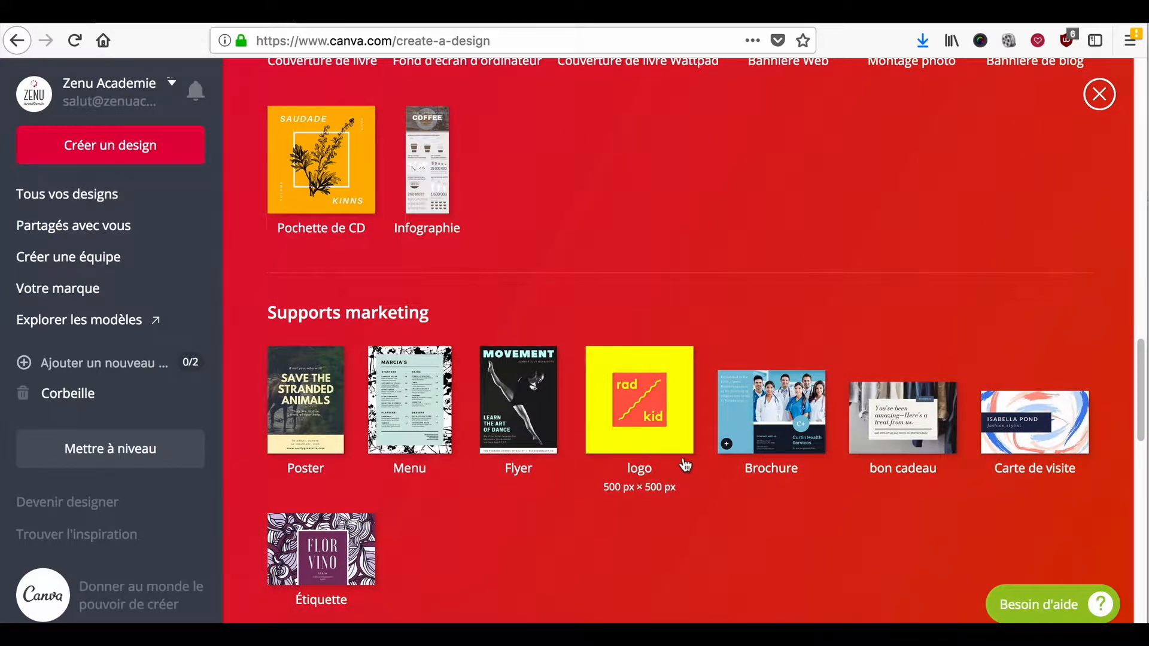
{"action": "left_click", "coordinate": [657, 446]}
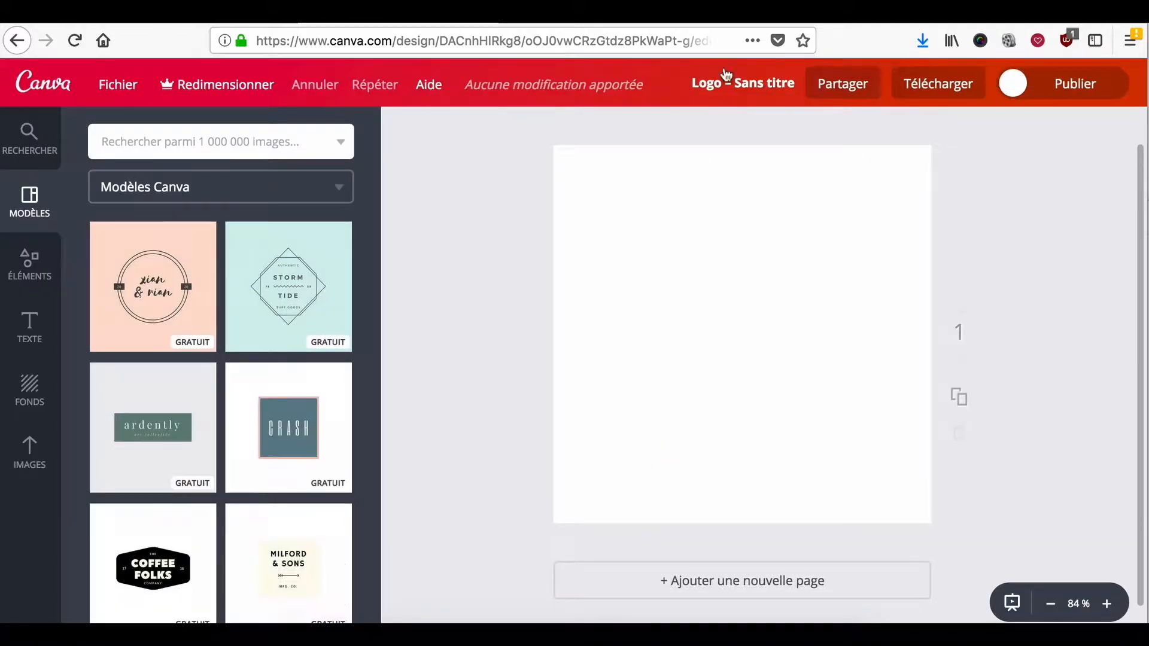
{"action": "left_click", "coordinate": [738, 86]}
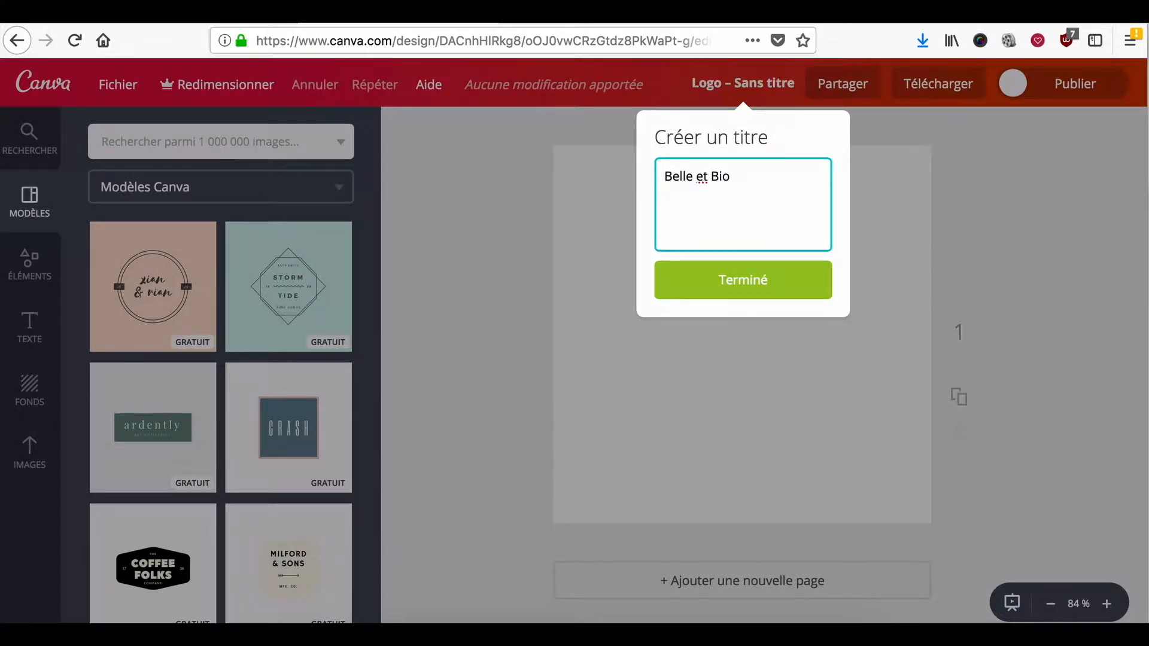
{"action": "left_click", "coordinate": [757, 286]}
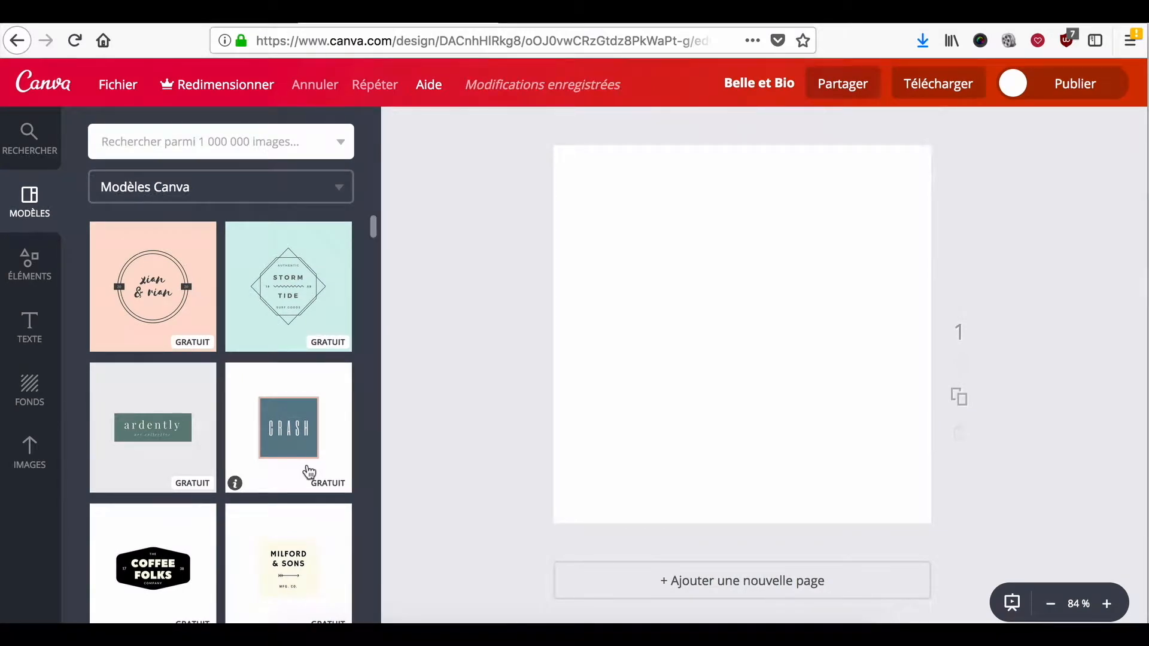
Step: Look through the Canva logo templates for styles that could suit the brand
{"action": "scroll", "coordinate": [308, 473], "scroll_direction": "down", "scroll_amount": 20}
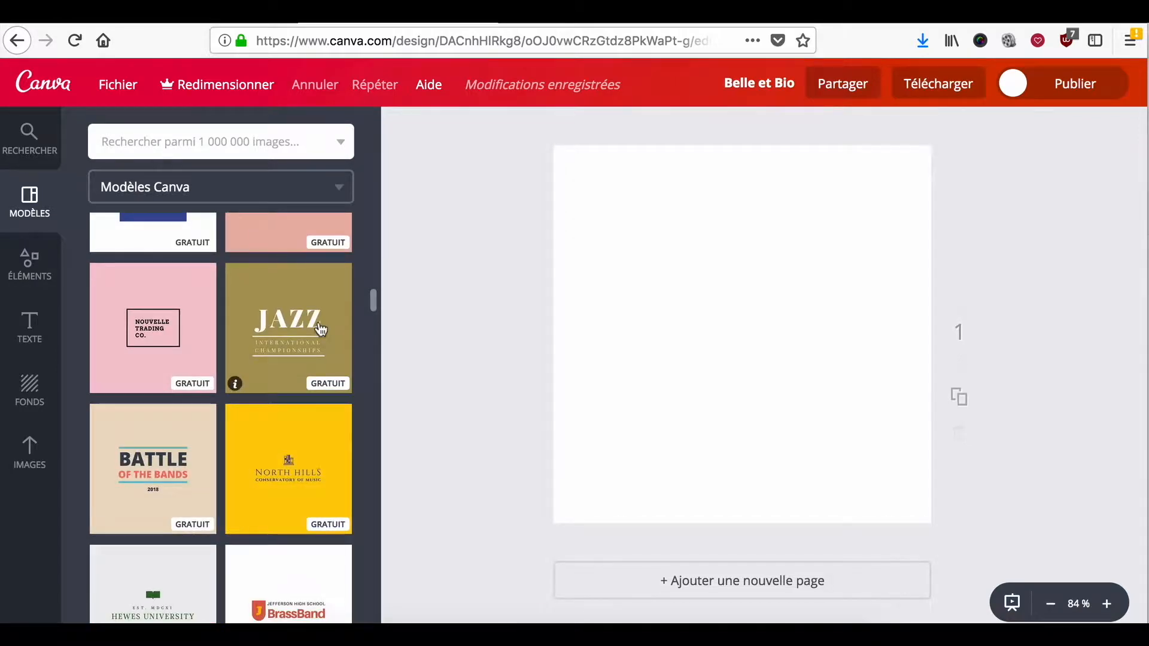
{"action": "scroll", "coordinate": [321, 328], "scroll_direction": "down", "scroll_amount": 20}
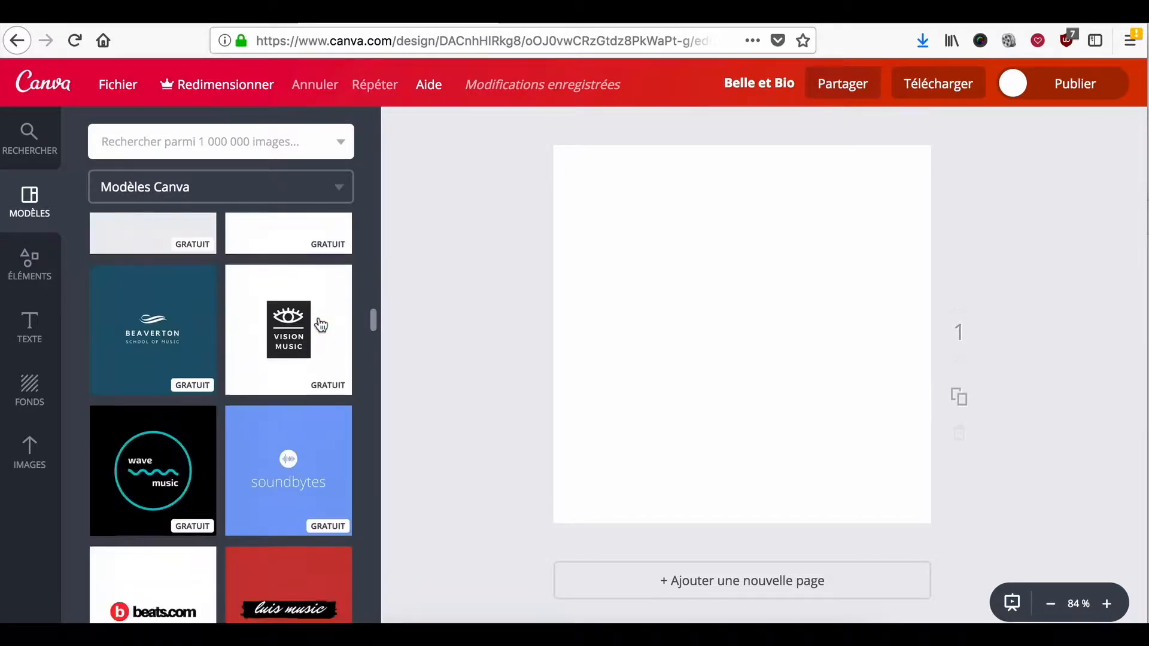
{"action": "scroll", "coordinate": [322, 297], "scroll_direction": "down", "scroll_amount": 15}
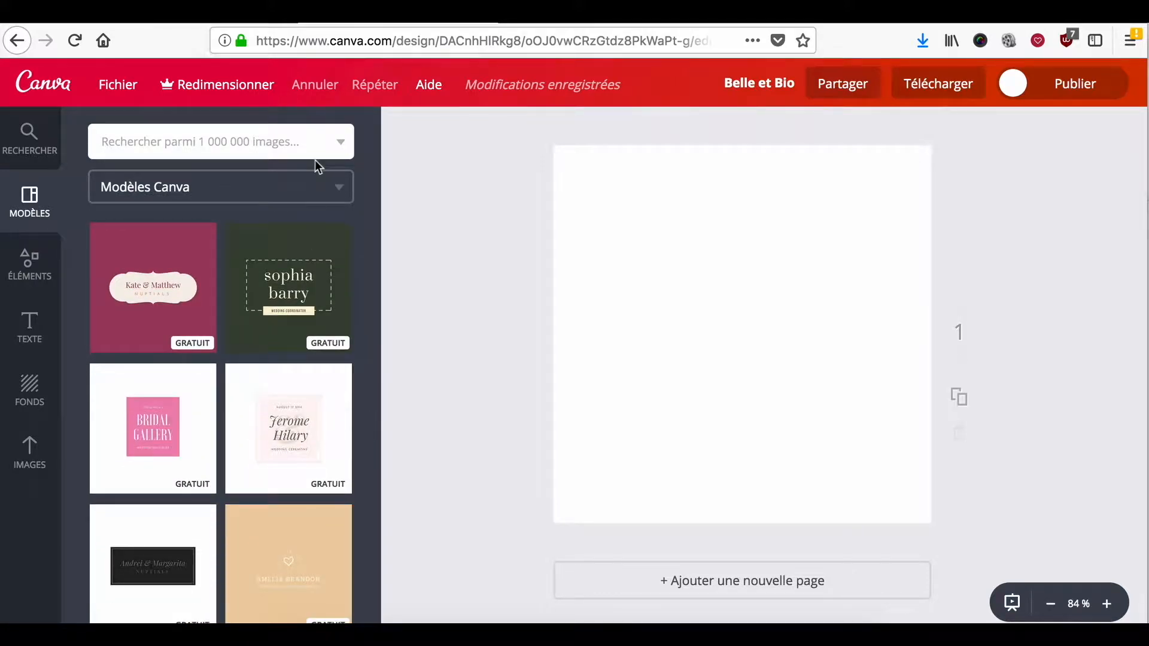
{"action": "scroll", "coordinate": [313, 434], "scroll_direction": "down", "scroll_amount": 10}
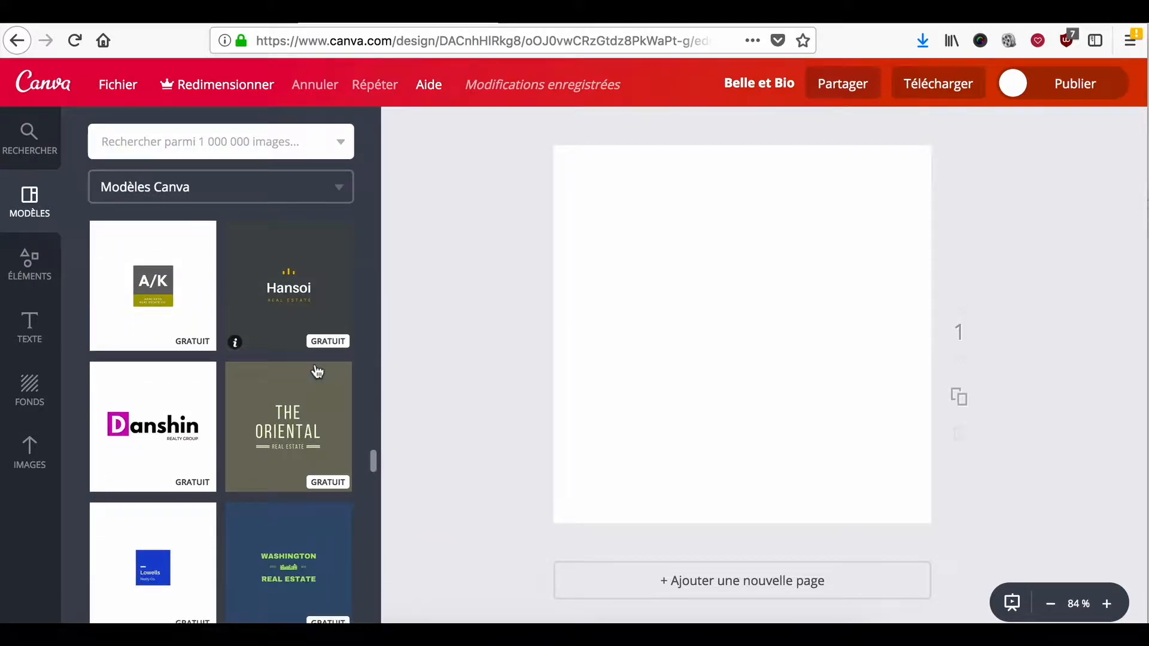
{"action": "scroll", "coordinate": [318, 371], "scroll_direction": "down", "scroll_amount": 15}
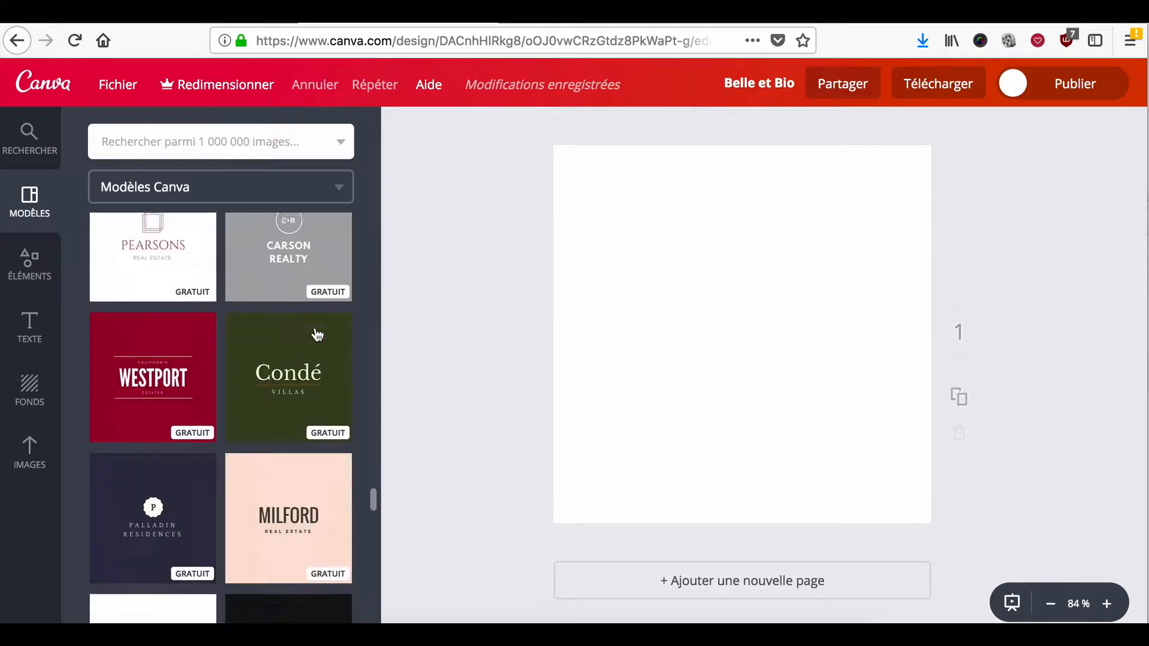
{"action": "scroll", "coordinate": [317, 307], "scroll_direction": "down", "scroll_amount": 12}
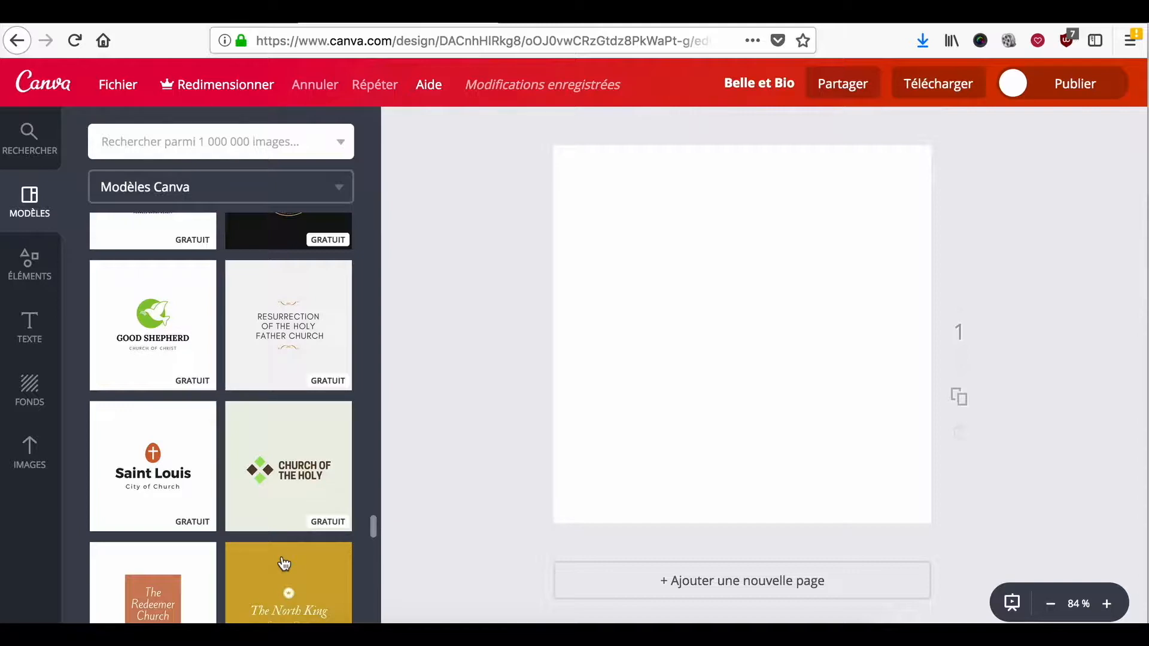
{"action": "scroll", "coordinate": [196, 377], "scroll_direction": "down", "scroll_amount": 20}
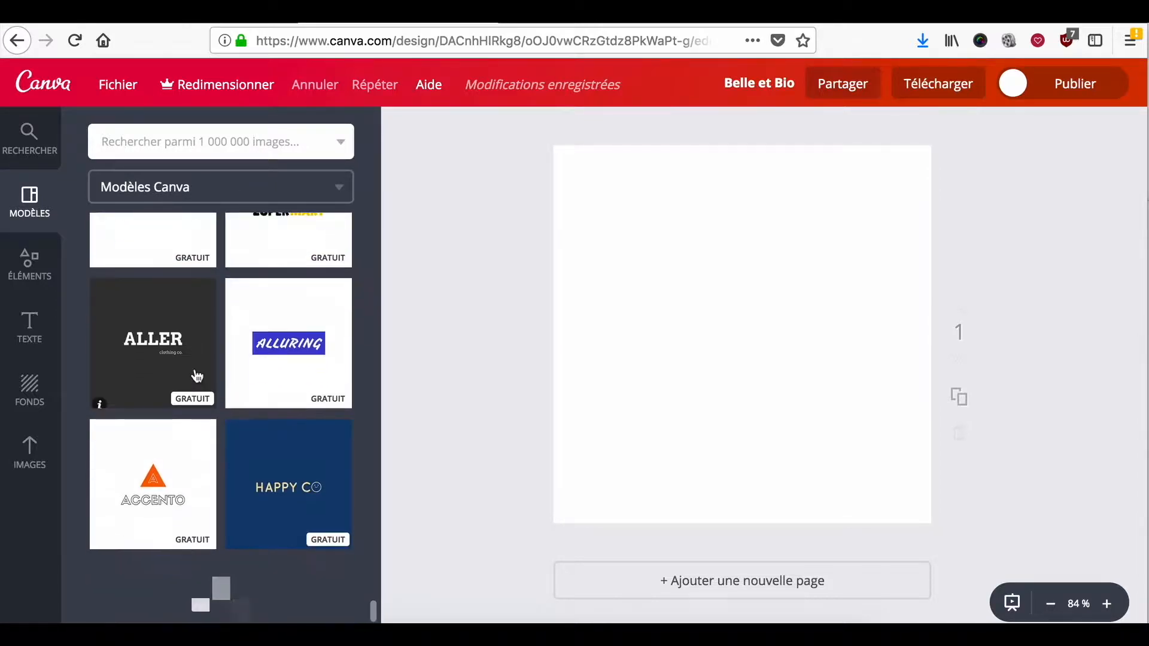
{"action": "scroll", "coordinate": [196, 375], "scroll_direction": "down", "scroll_amount": 10}
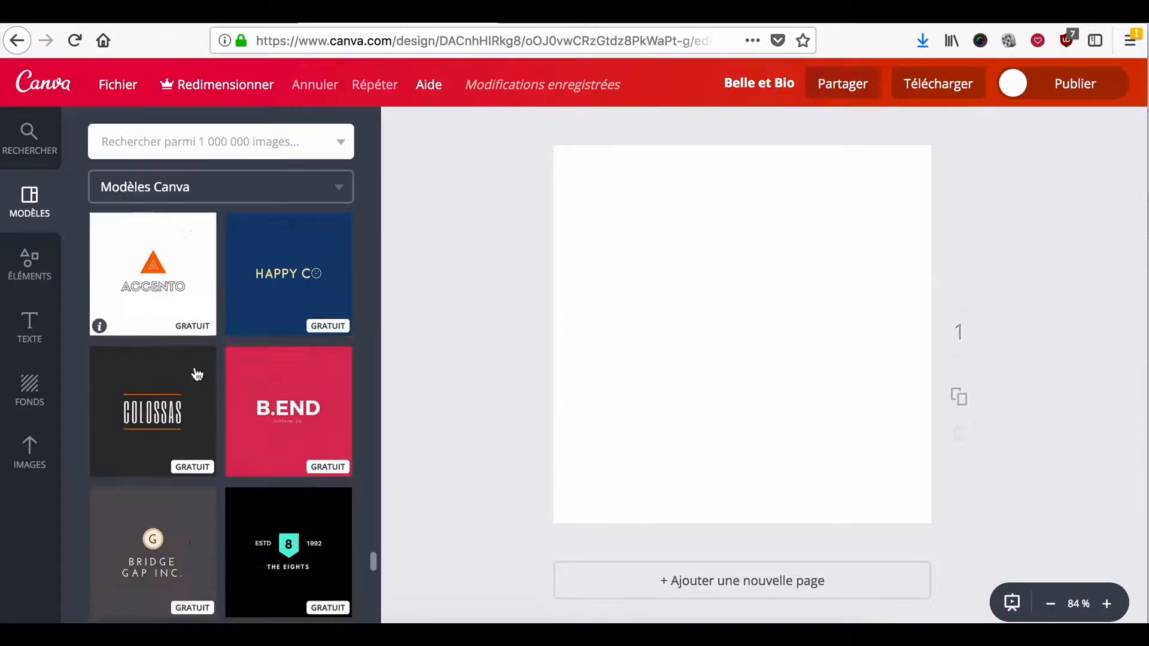
{"action": "scroll", "coordinate": [198, 374], "scroll_direction": "down", "scroll_amount": 8}
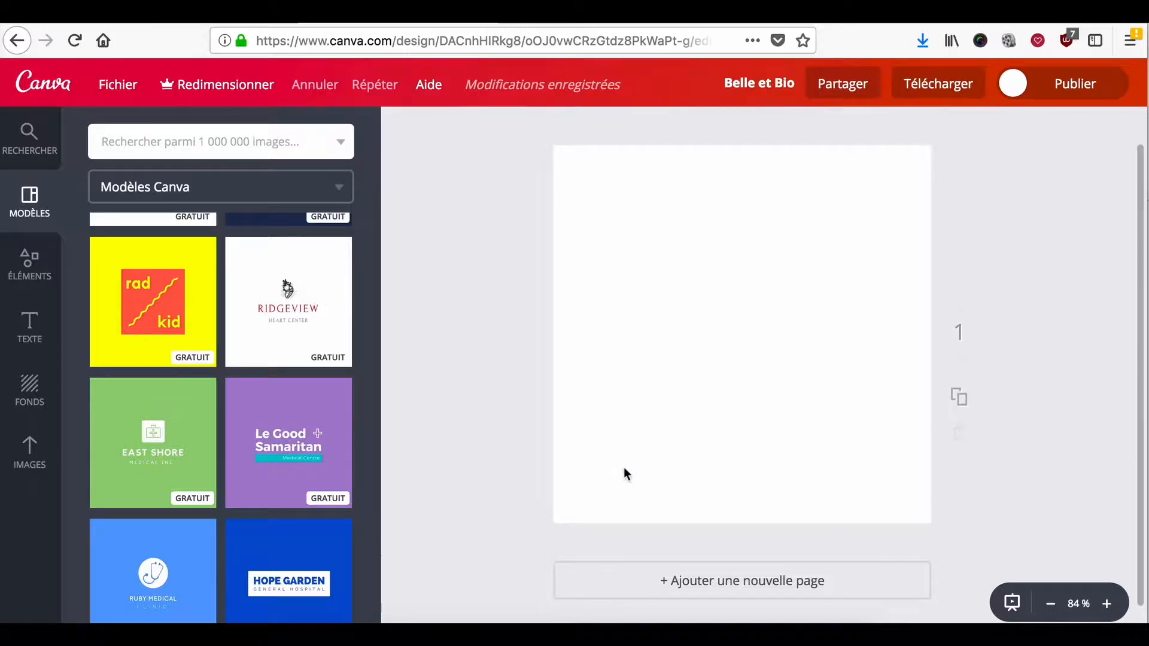
{"action": "scroll", "coordinate": [257, 351], "scroll_direction": "up", "scroll_amount": 10}
{"action": "scroll", "coordinate": [259, 353], "scroll_direction": "up", "scroll_amount": 10}
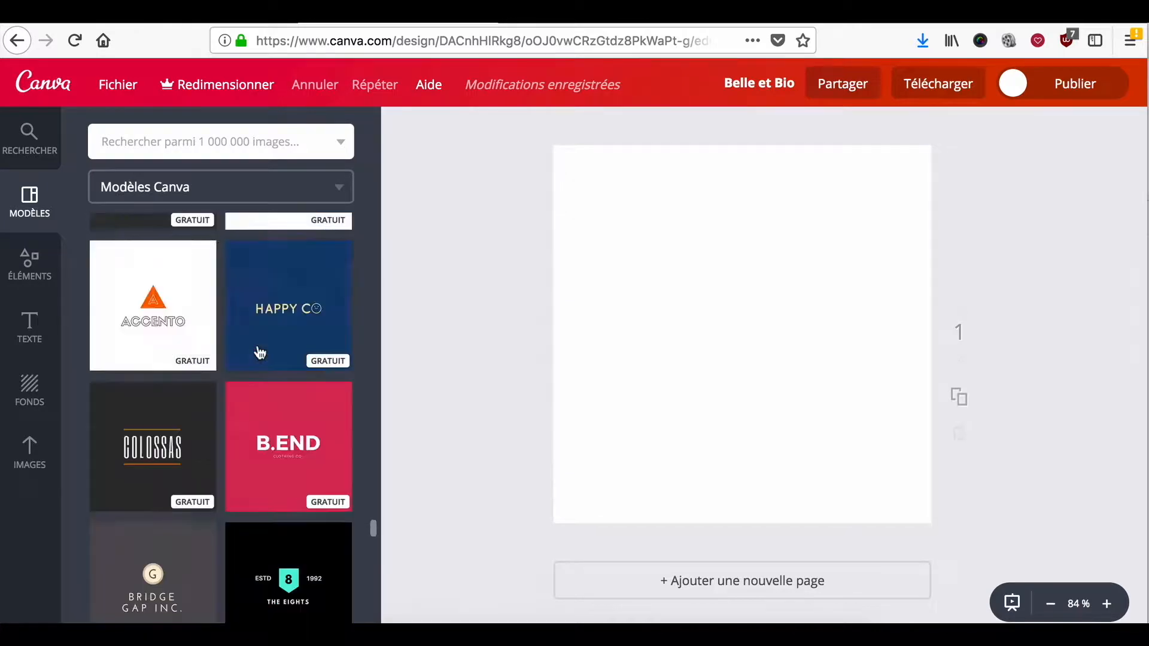
{"action": "scroll", "coordinate": [259, 353], "scroll_direction": "up", "scroll_amount": 10}
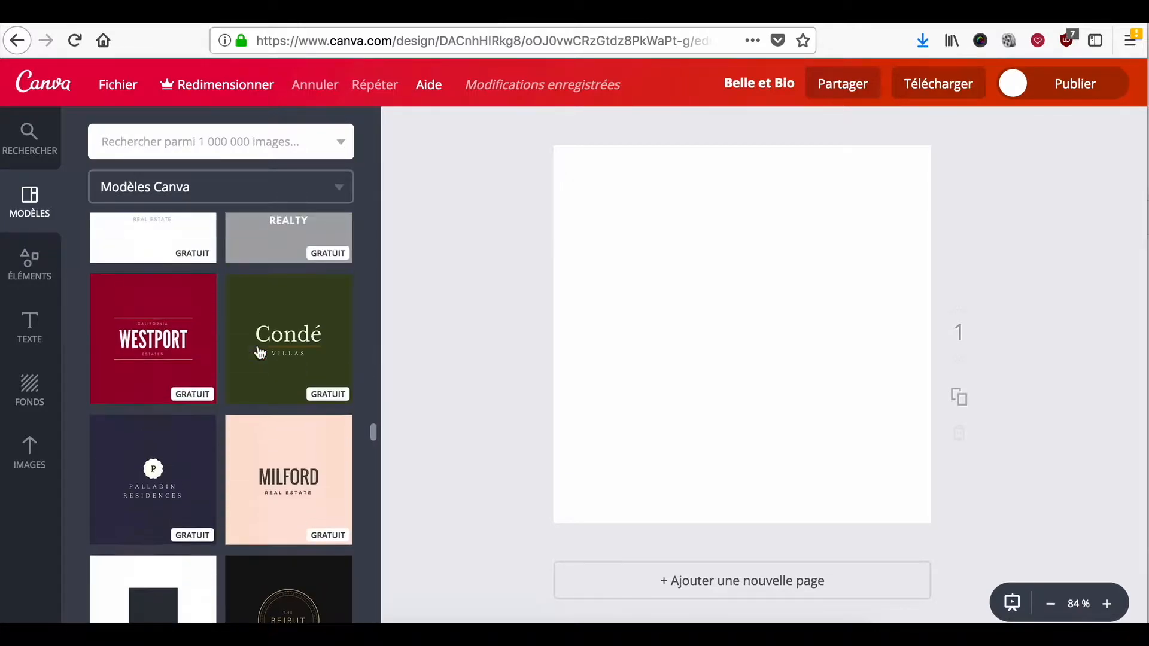
{"action": "scroll", "coordinate": [259, 353], "scroll_direction": "up", "scroll_amount": 10}
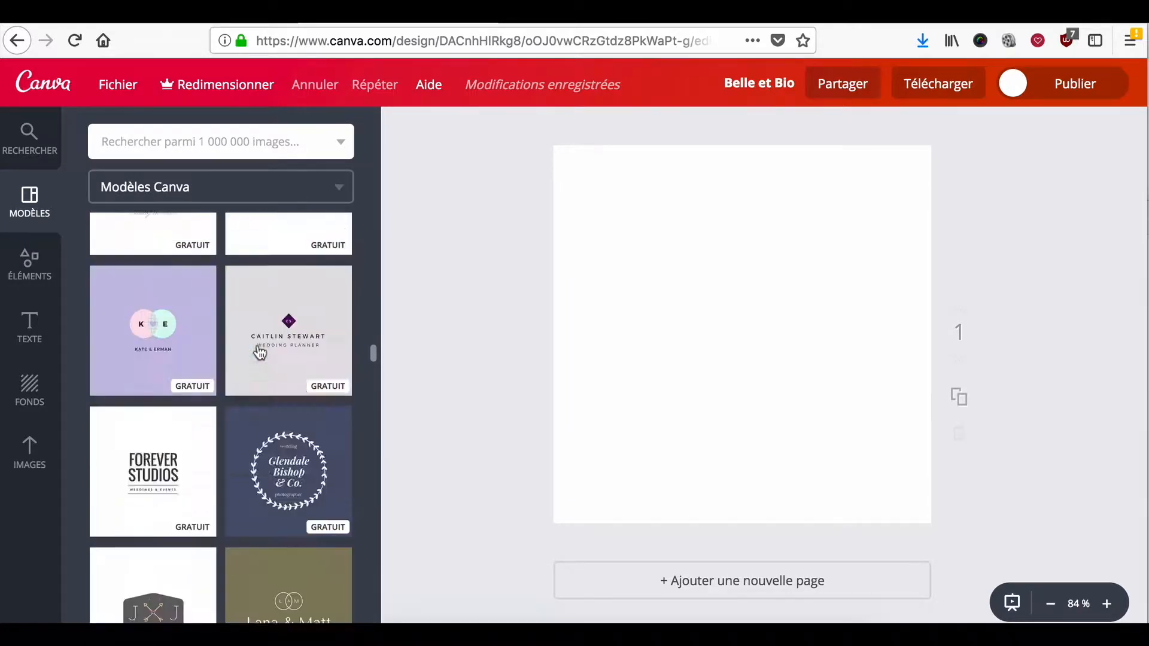
{"action": "scroll", "coordinate": [260, 353], "scroll_direction": "up", "scroll_amount": 10}
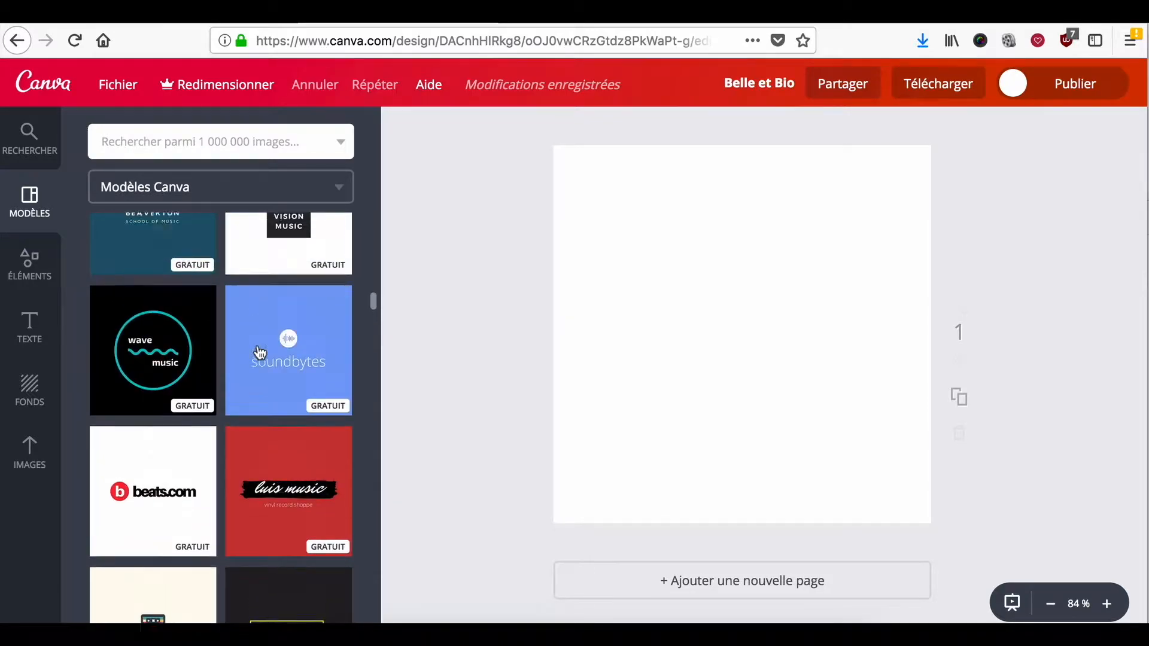
{"action": "scroll", "coordinate": [258, 347], "scroll_direction": "up", "scroll_amount": 3}
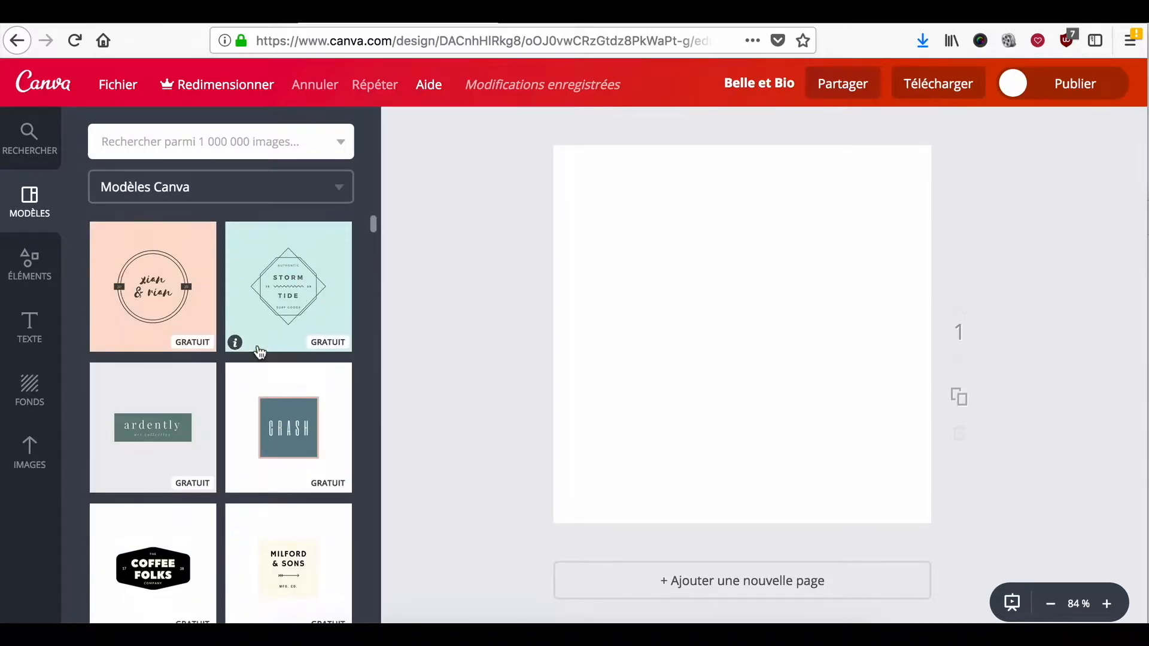
Step: Apply the pink "walk on earth" logo template to the first page
{"action": "scroll", "coordinate": [257, 347], "scroll_direction": "down", "scroll_amount": 7}
{"action": "left_click", "coordinate": [287, 365]}
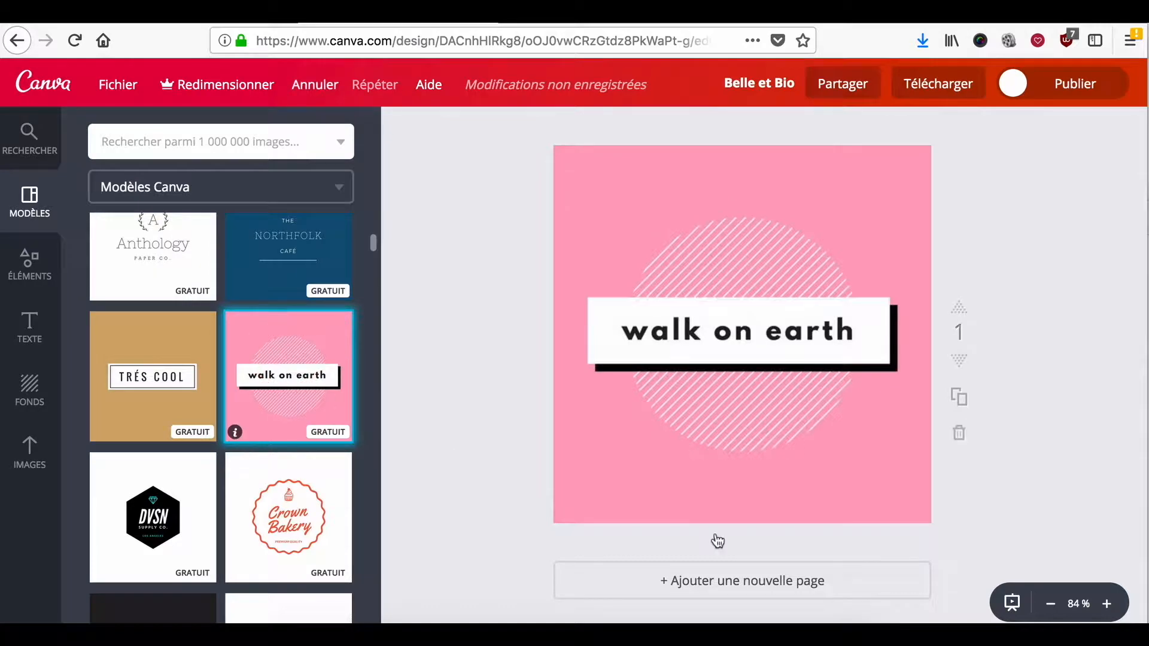
Step: Add a second page and apply the "ADAMIRE" flower logo template to it
{"action": "left_click", "coordinate": [752, 580]}
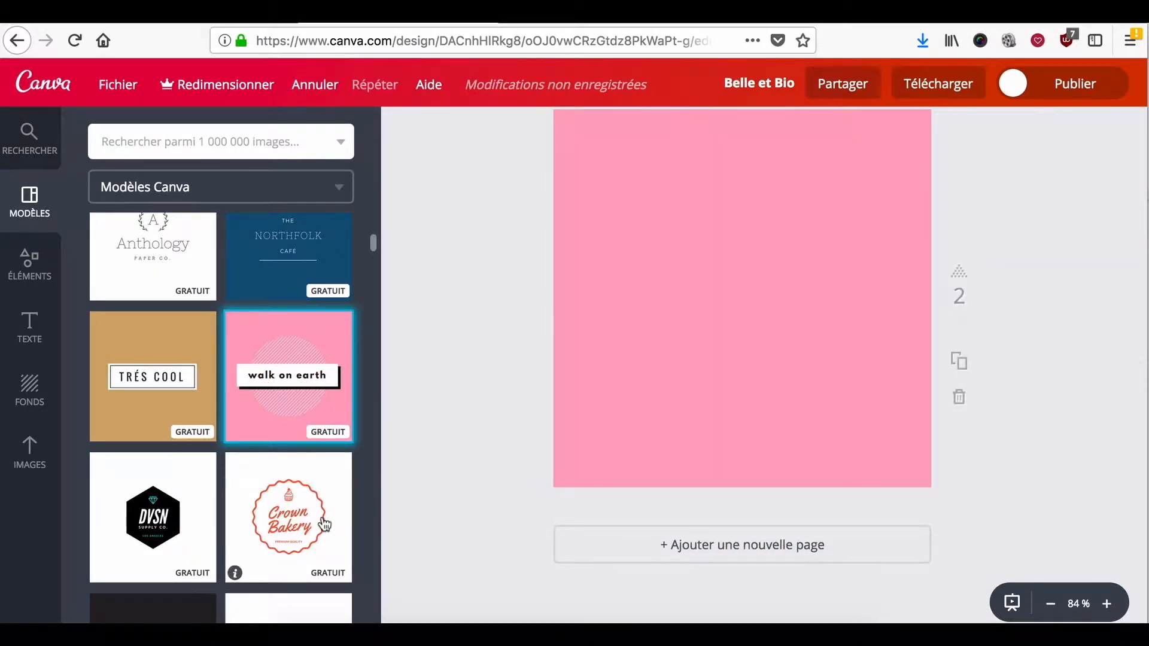
{"action": "scroll", "coordinate": [323, 523], "scroll_direction": "down", "scroll_amount": 6}
{"action": "scroll", "coordinate": [324, 525], "scroll_direction": "down", "scroll_amount": 15}
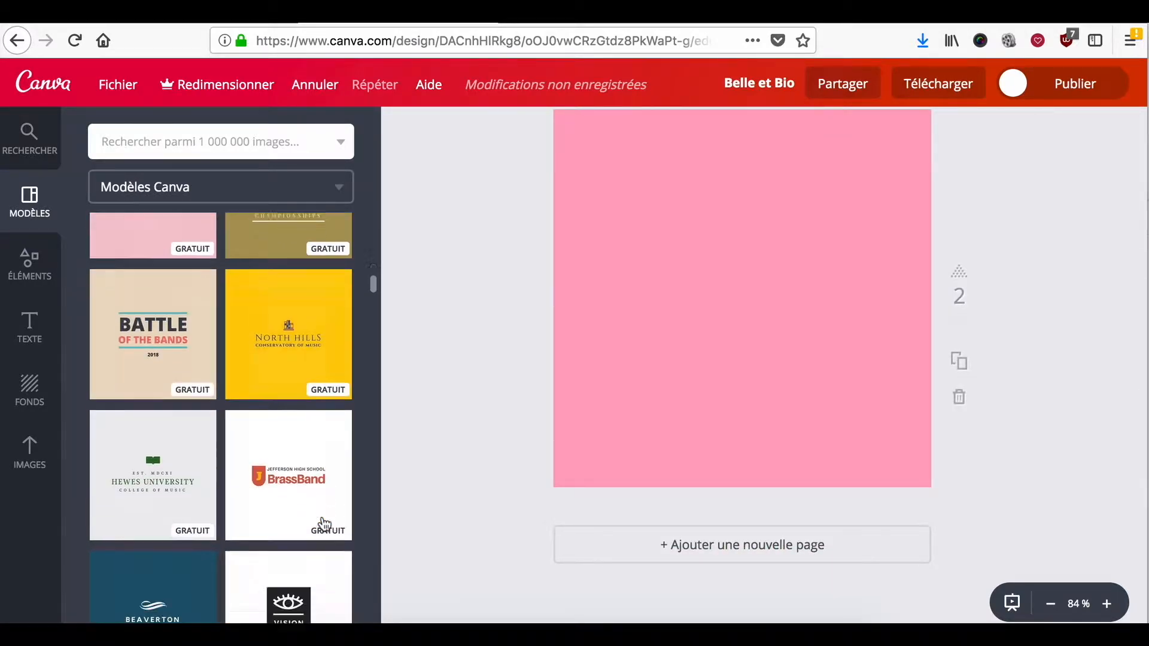
{"action": "scroll", "coordinate": [324, 524], "scroll_direction": "down", "scroll_amount": 12}
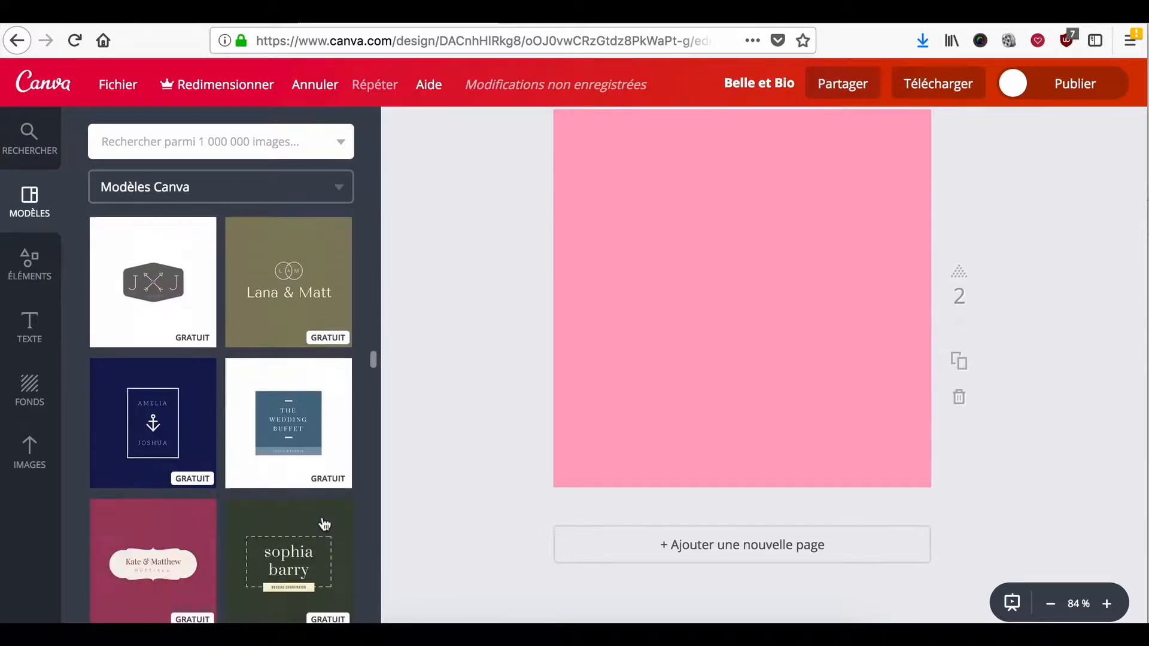
{"action": "scroll", "coordinate": [324, 525], "scroll_direction": "down", "scroll_amount": 15}
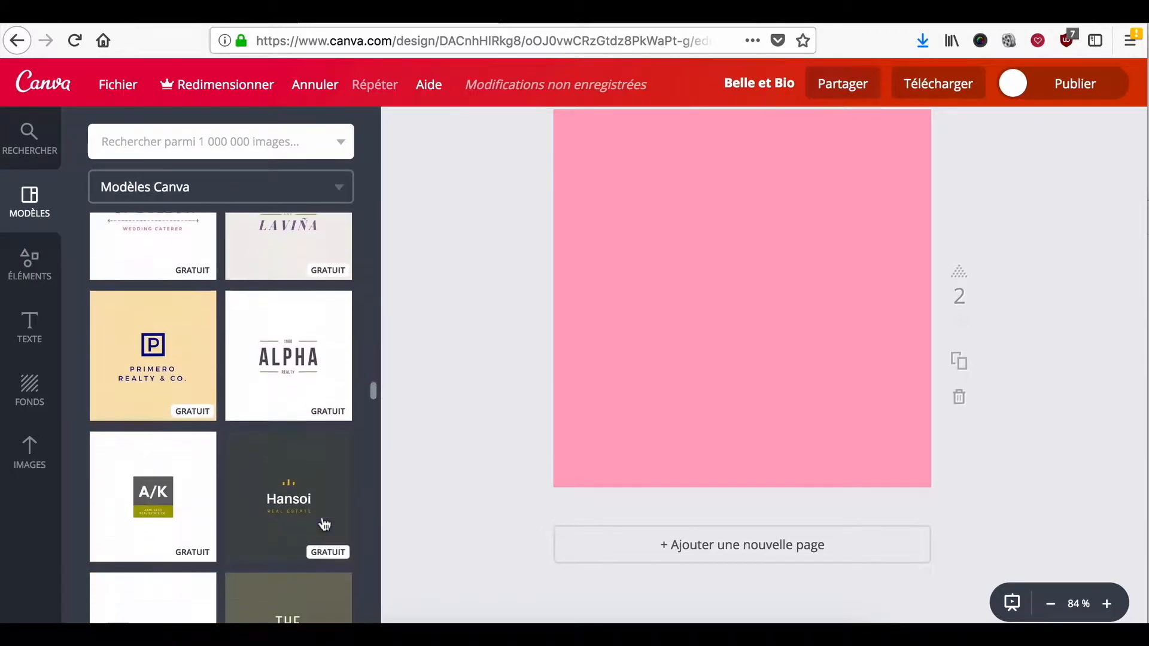
{"action": "scroll", "coordinate": [324, 524], "scroll_direction": "down", "scroll_amount": 15}
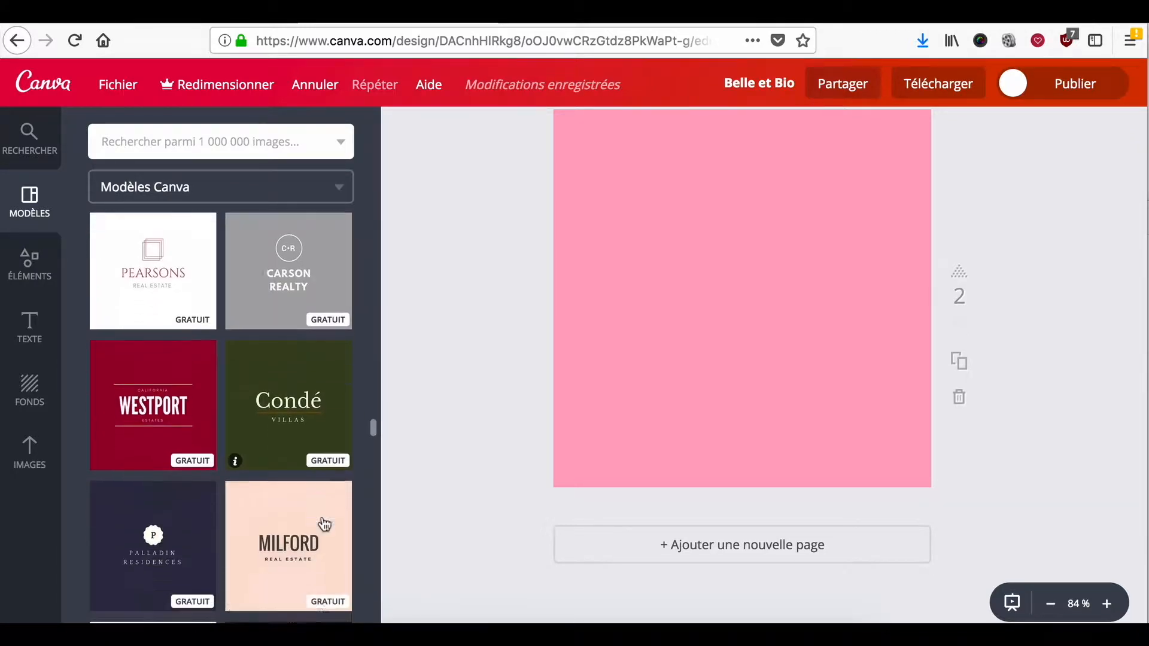
{"action": "scroll", "coordinate": [324, 524], "scroll_direction": "down", "scroll_amount": 15}
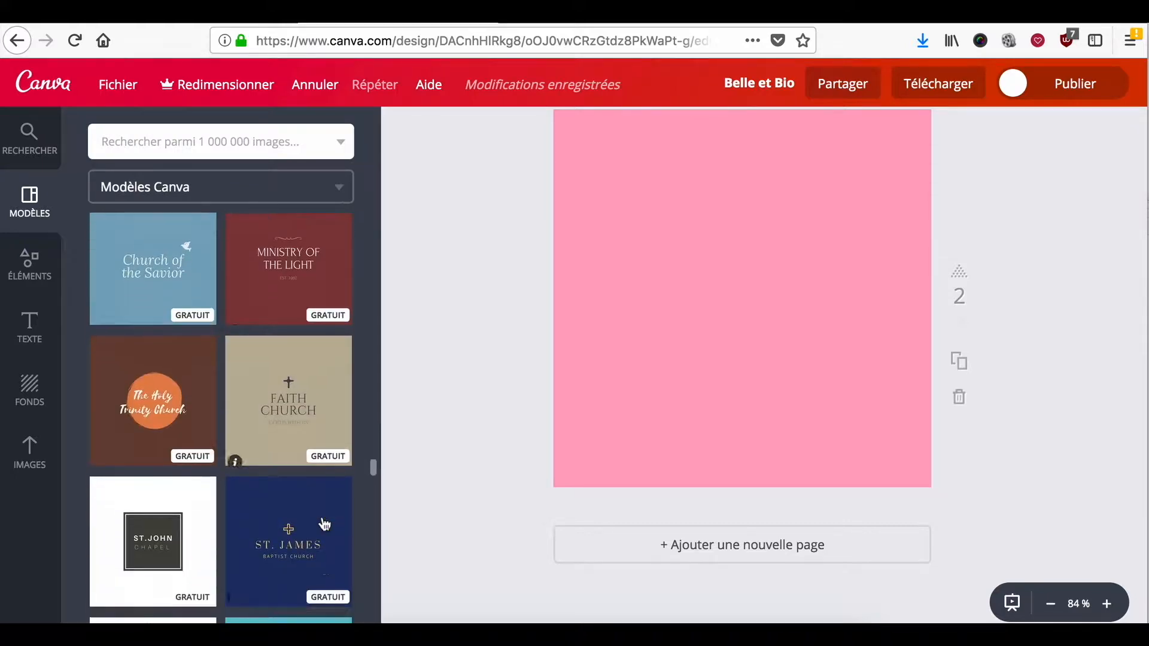
{"action": "scroll", "coordinate": [324, 524], "scroll_direction": "down", "scroll_amount": 15}
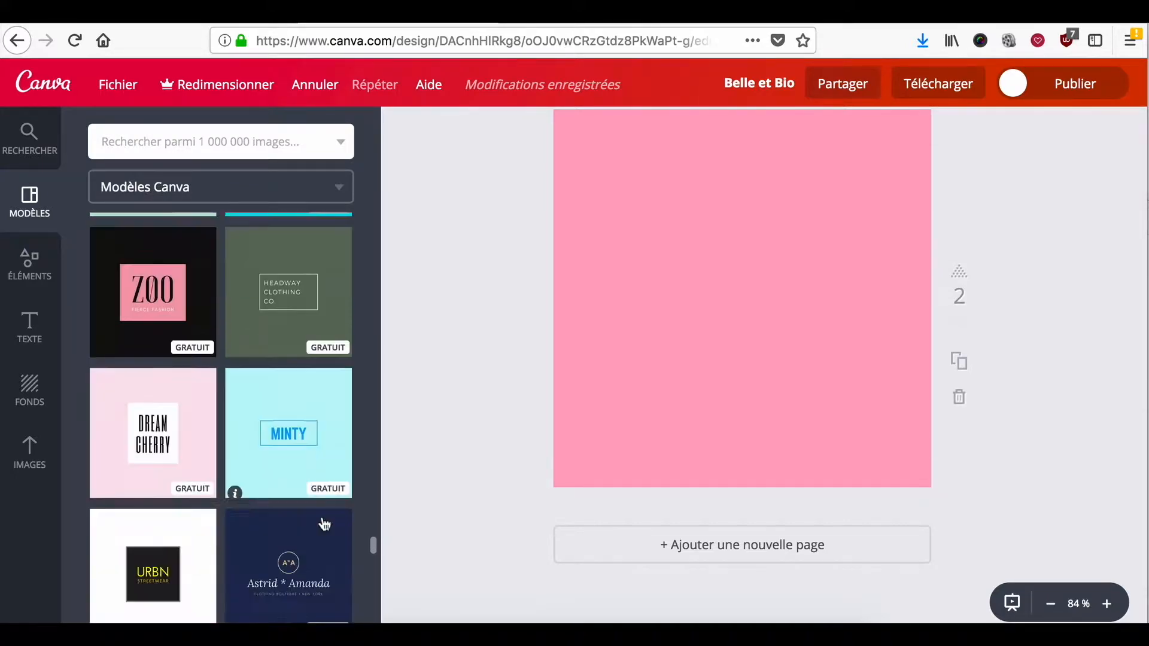
{"action": "scroll", "coordinate": [324, 524], "scroll_direction": "down", "scroll_amount": 15}
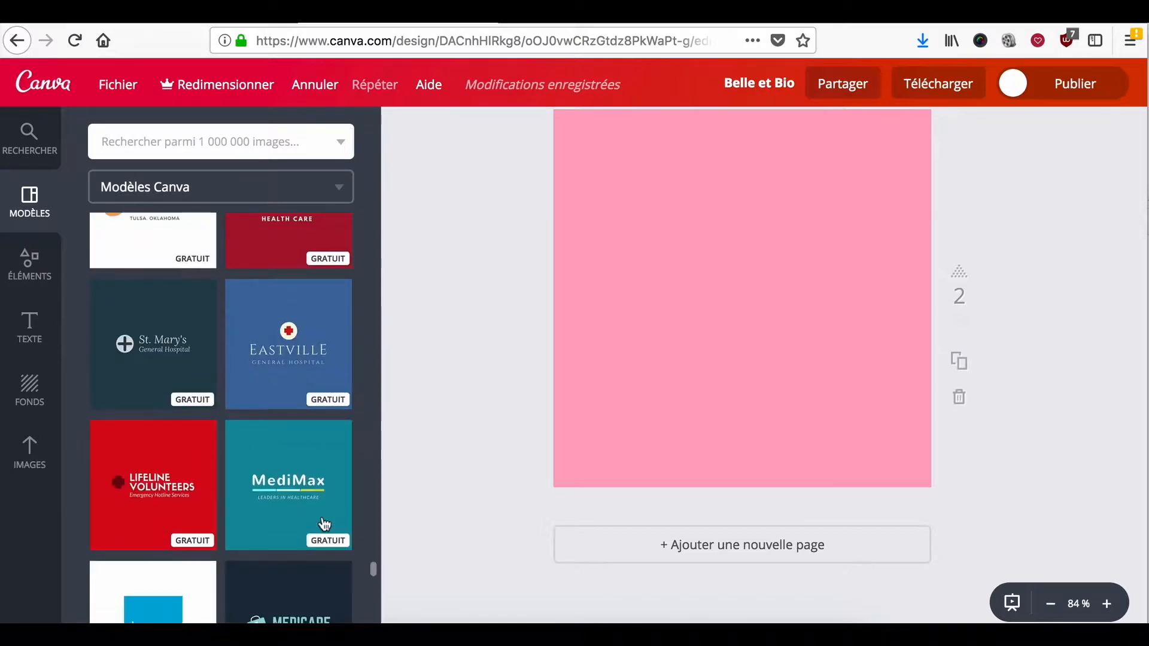
{"action": "left_click", "coordinate": [323, 524]}
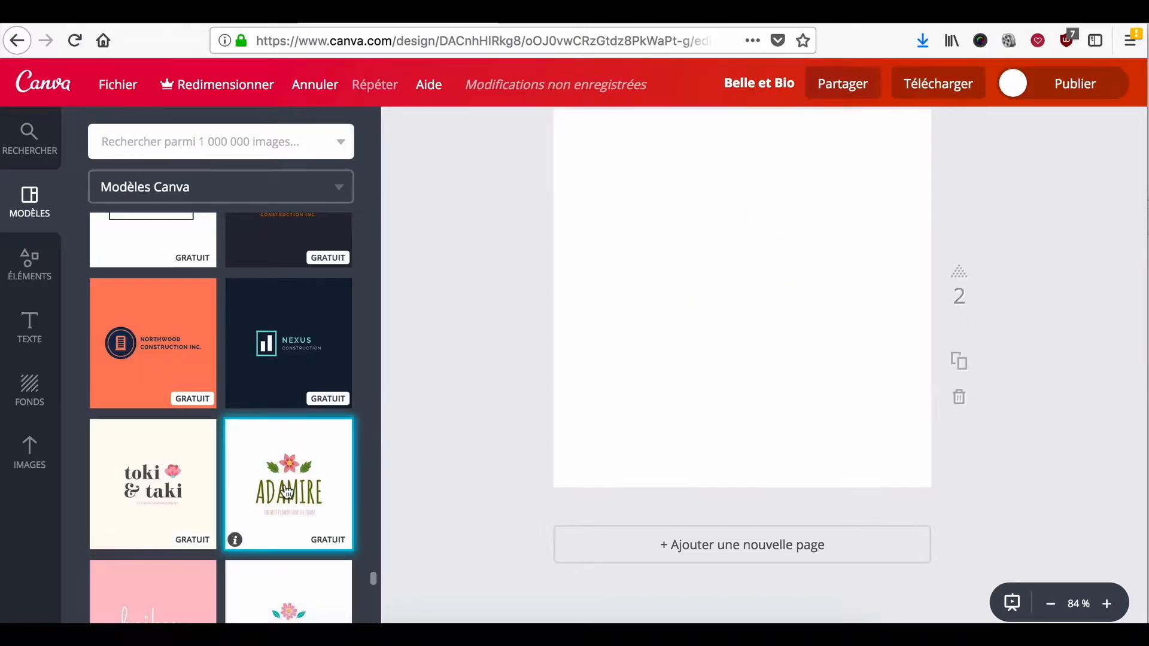
Step: Add a third page and apply the pink "baiken flower arrangement" logo template to it
{"action": "left_click", "coordinate": [736, 544]}
{"action": "scroll", "coordinate": [290, 540], "scroll_direction": "down", "scroll_amount": 5}
{"action": "left_click", "coordinate": [152, 393]}
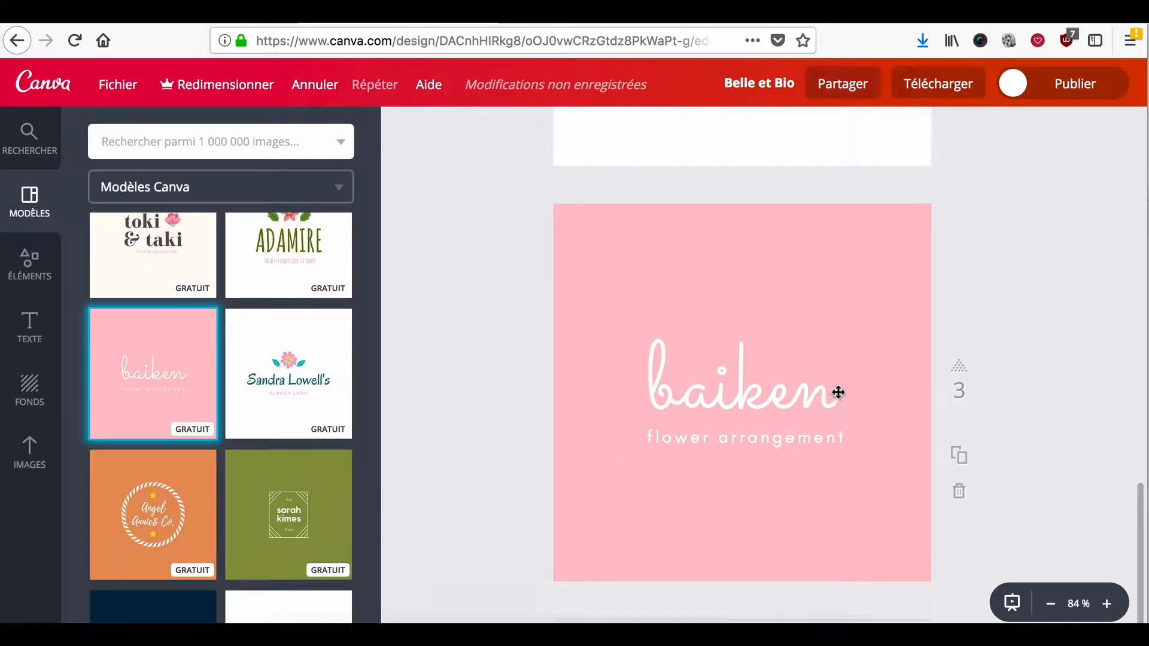
{"action": "scroll", "coordinate": [838, 389], "scroll_direction": "down", "scroll_amount": 2}
{"action": "scroll", "coordinate": [838, 389], "scroll_direction": "up", "scroll_amount": 8}
{"action": "scroll", "coordinate": [839, 398], "scroll_direction": "up", "scroll_amount": 5}
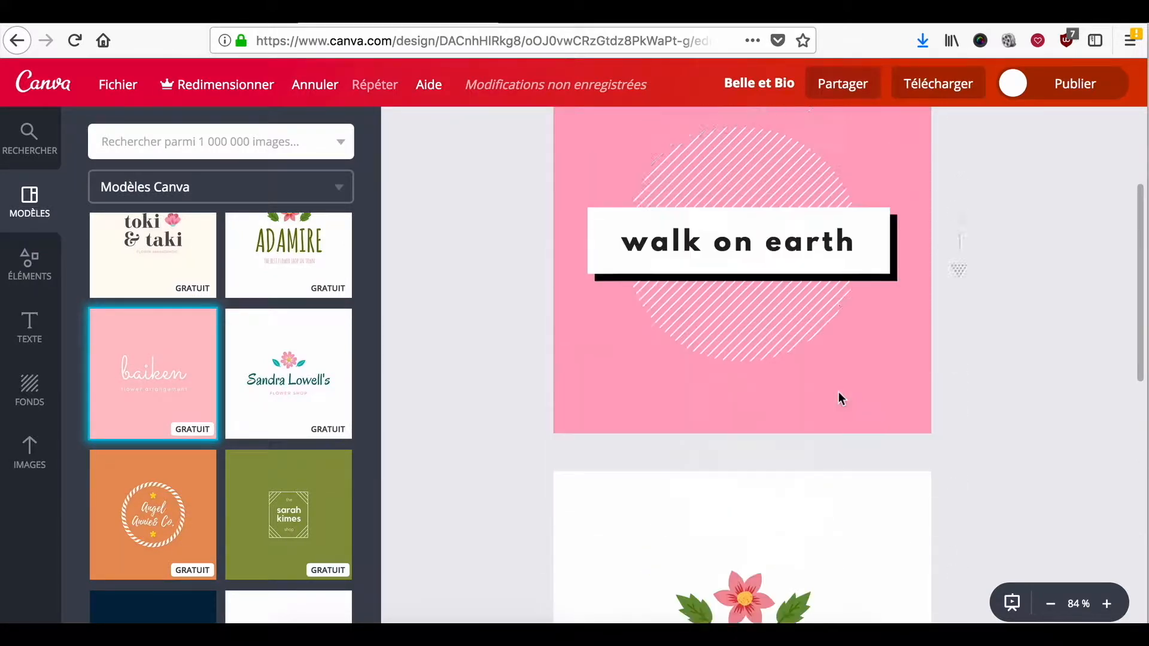
Step: Replace the "baiken" heading on the third page with "Belle & Bio", split over two lines
{"action": "scroll", "coordinate": [839, 399], "scroll_direction": "down", "scroll_amount": 8}
{"action": "scroll", "coordinate": [839, 399], "scroll_direction": "down", "scroll_amount": 5}
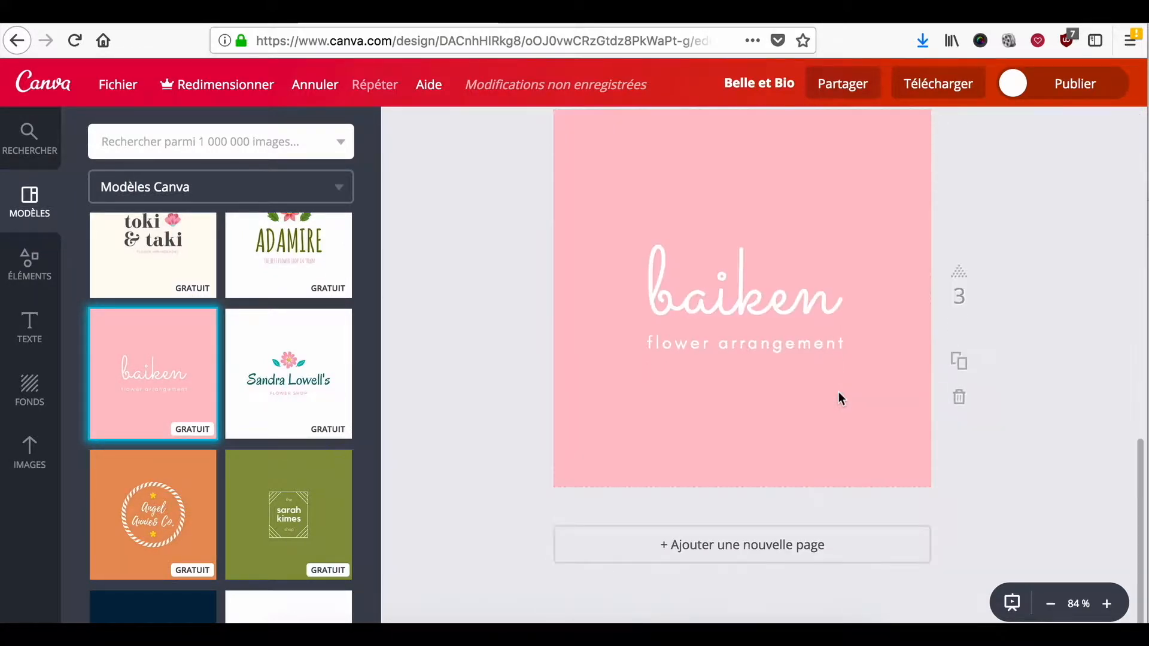
{"action": "double_click", "coordinate": [742, 297]}
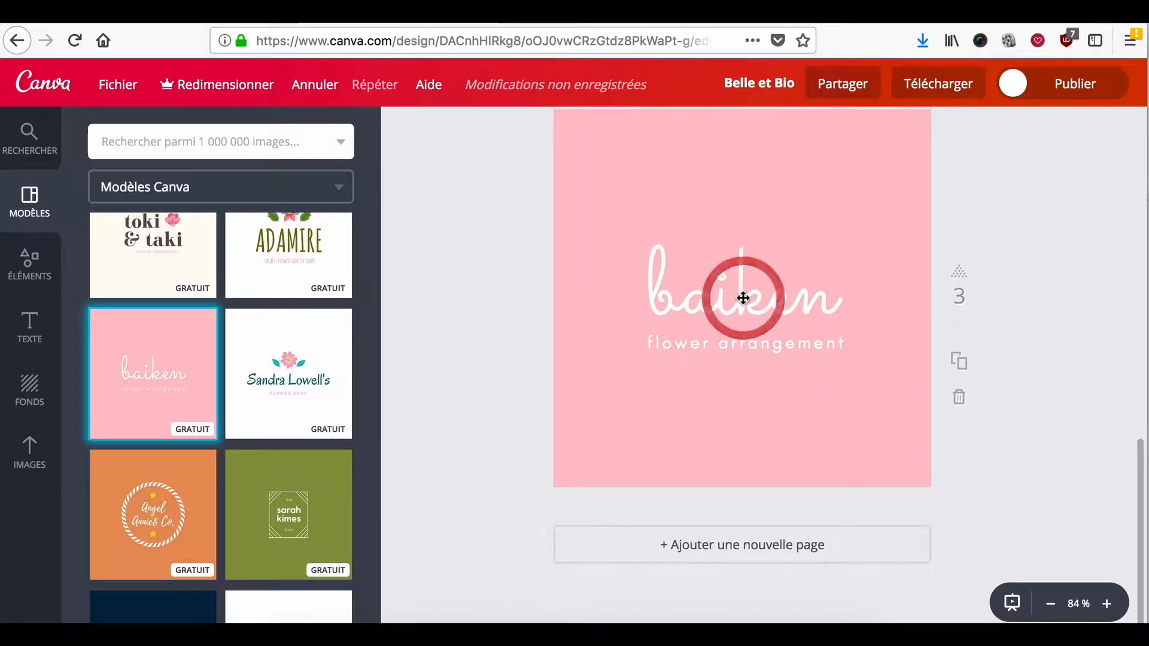
{"action": "type", "text": "Belle"}
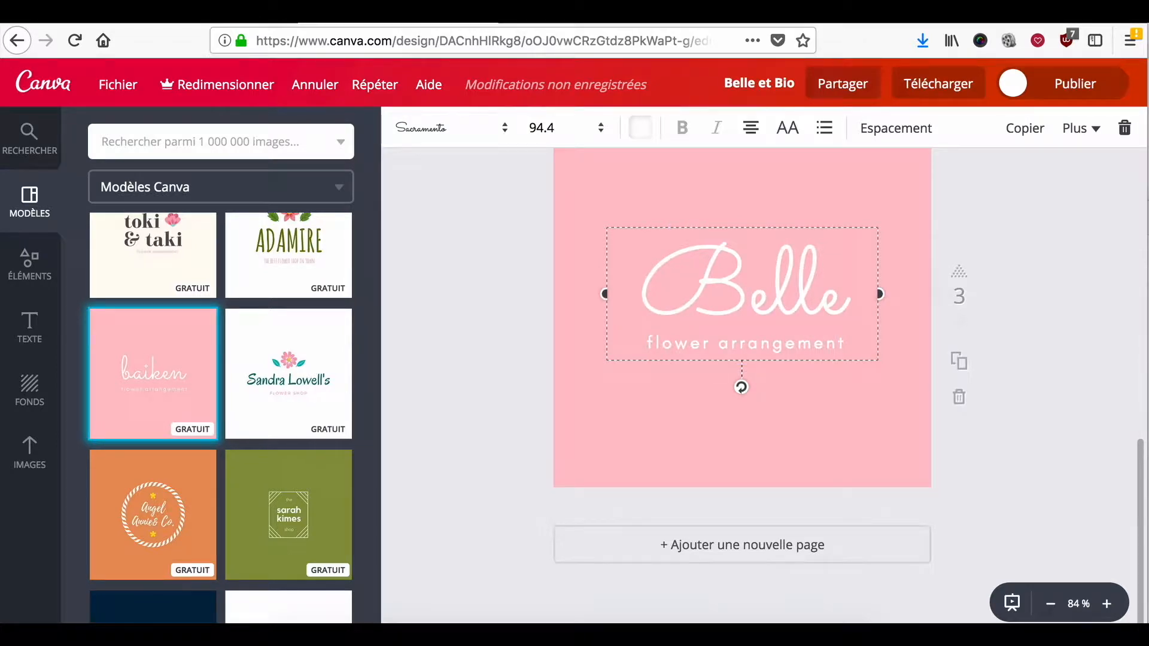
{"action": "key", "text": "Return"}
{"action": "type", "text": "& Bio"}
Step: Reduce the font size of the "Belle & Bio" heading on the third page to 48
{"action": "left_click_drag", "start_coordinate": [863, 385], "coordinate": [633, 249]}
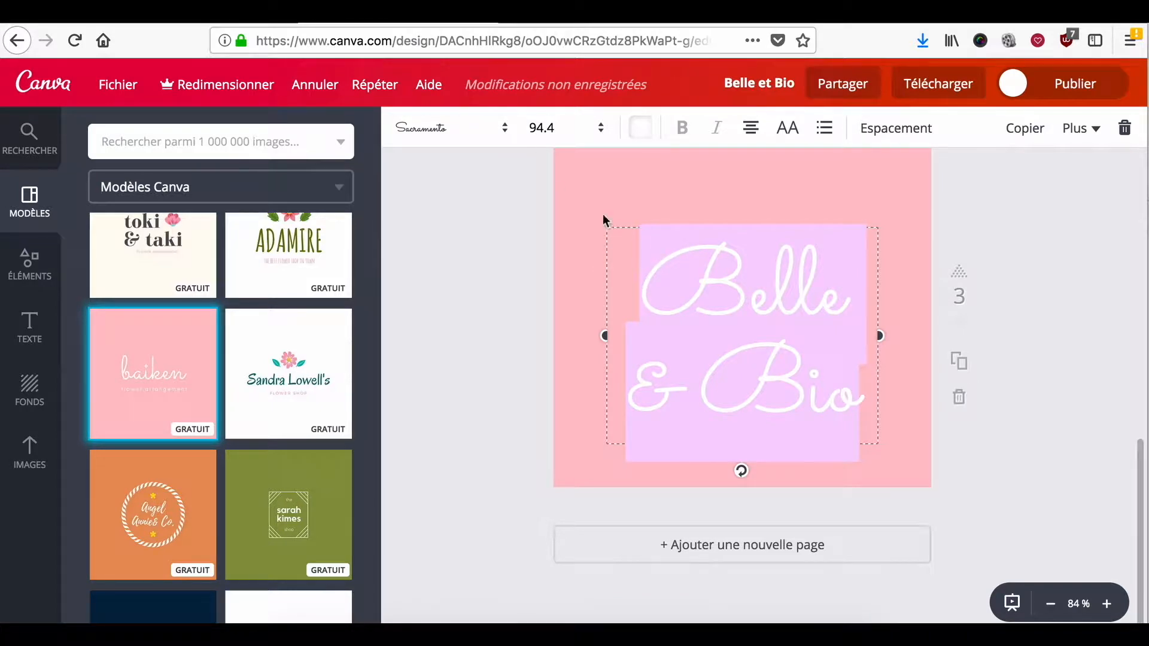
{"action": "left_click", "coordinate": [503, 129]}
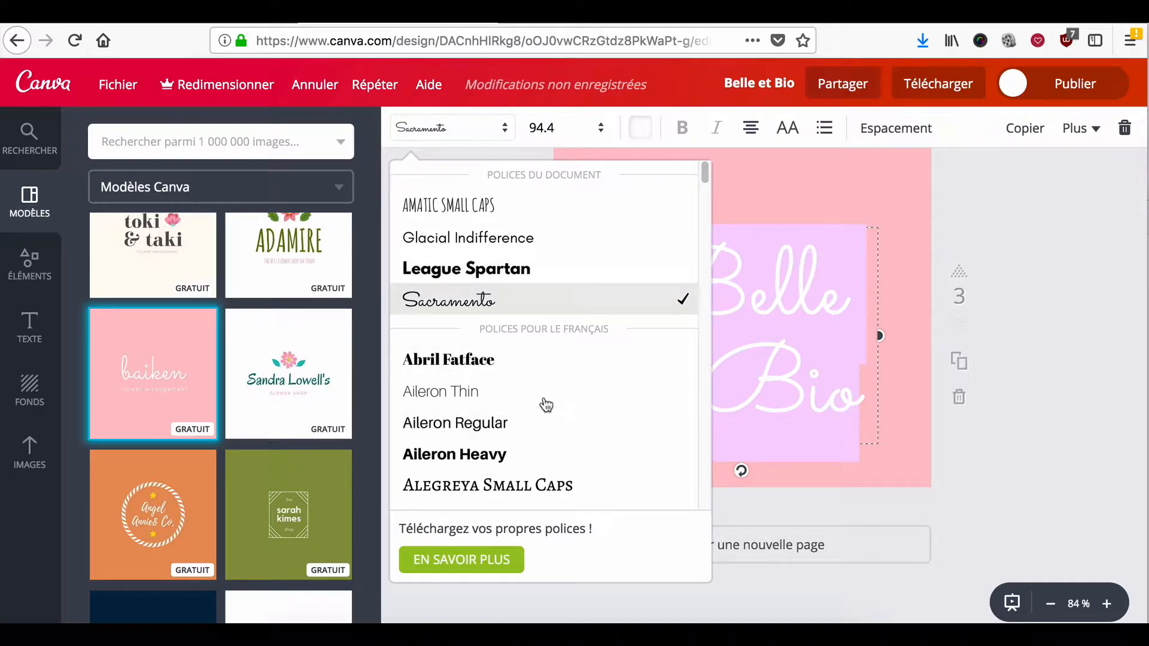
{"action": "scroll", "coordinate": [547, 422], "scroll_direction": "down", "scroll_amount": 2}
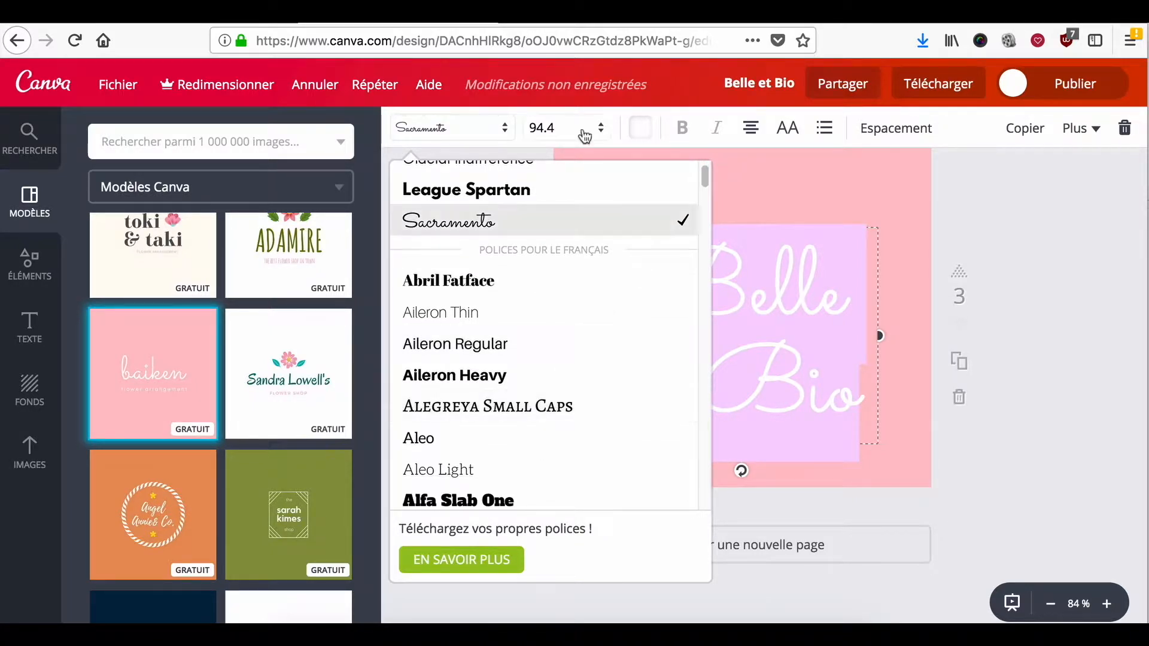
{"action": "left_click", "coordinate": [586, 130]}
{"action": "left_click", "coordinate": [556, 284]}
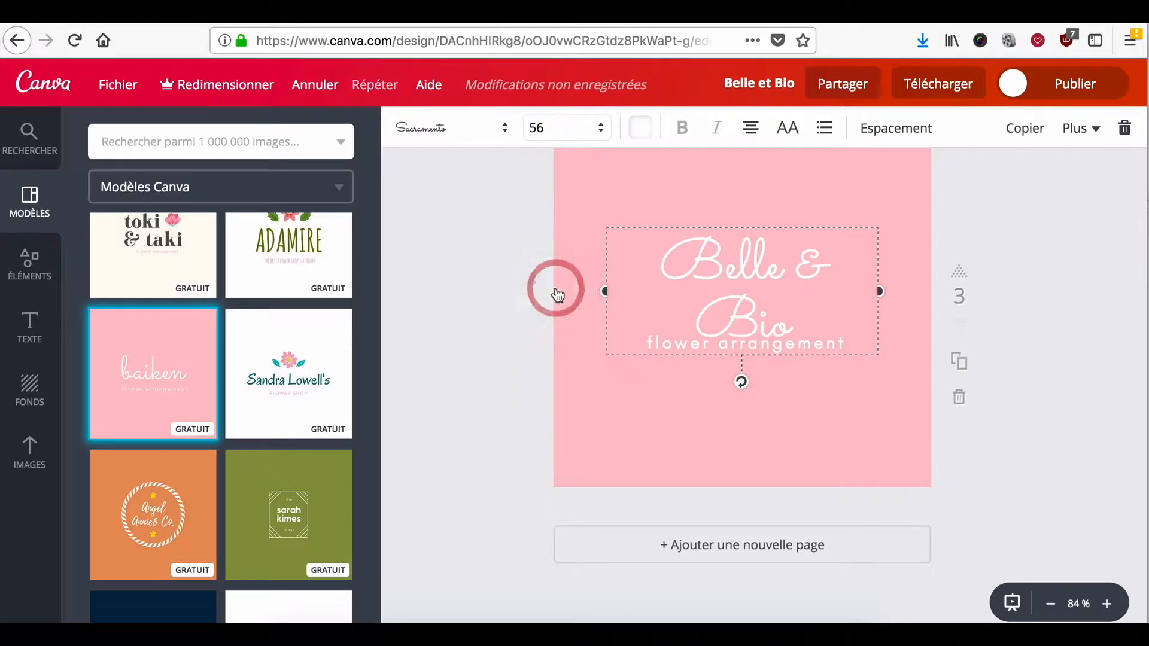
{"action": "left_click", "coordinate": [567, 128]}
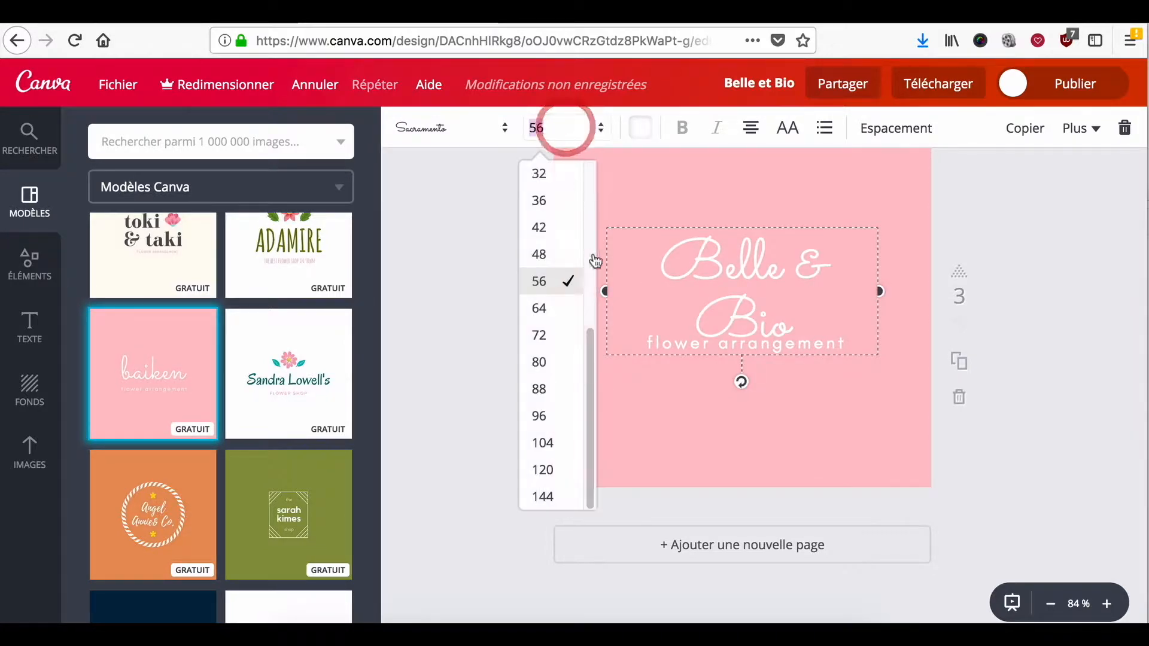
{"action": "left_click", "coordinate": [561, 255]}
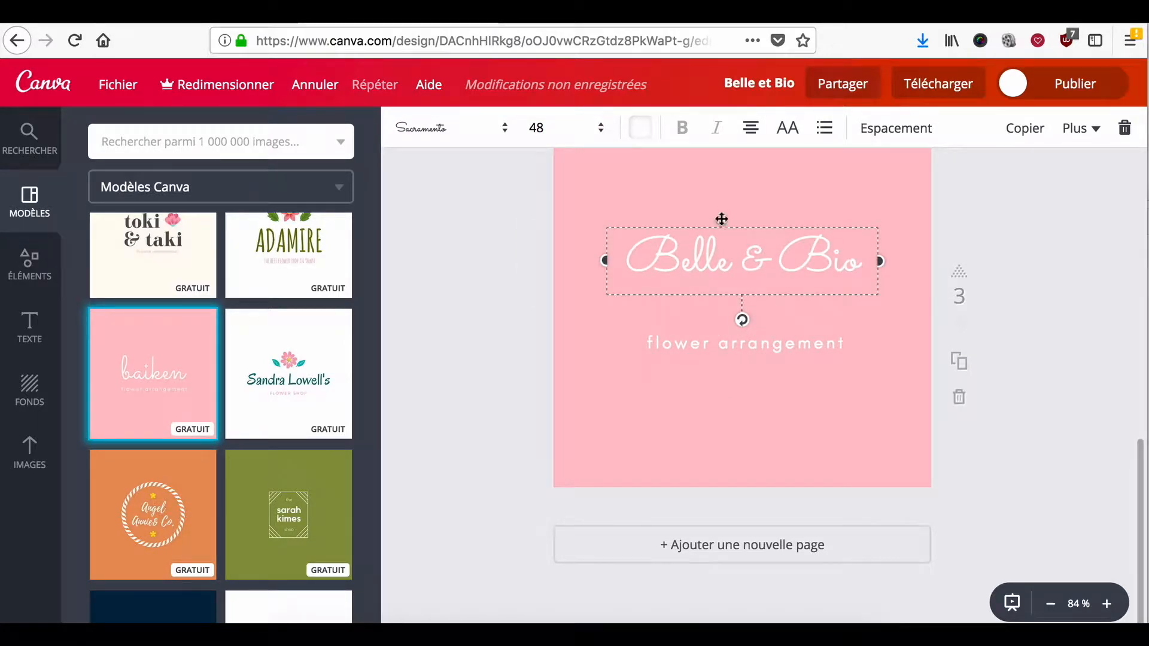
Step: Try colouring the "Belle & Bio" heading in the darker pink from the document colours
{"action": "left_click", "coordinate": [640, 128]}
{"action": "left_click", "coordinate": [762, 214]}
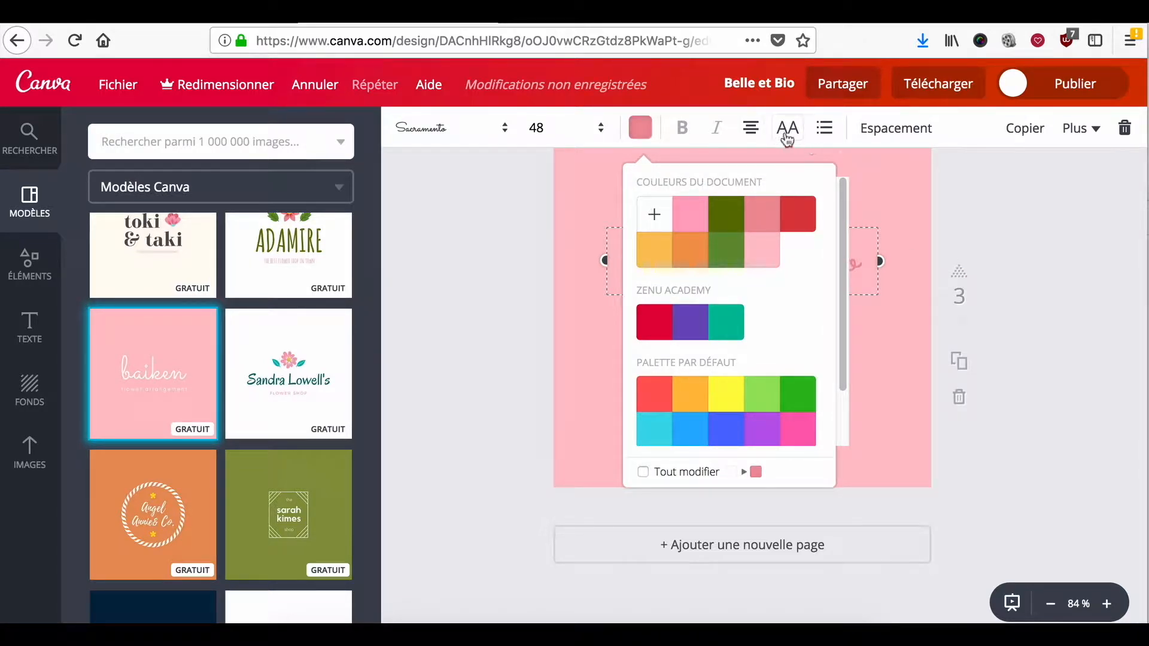
{"action": "left_click", "coordinate": [996, 181]}
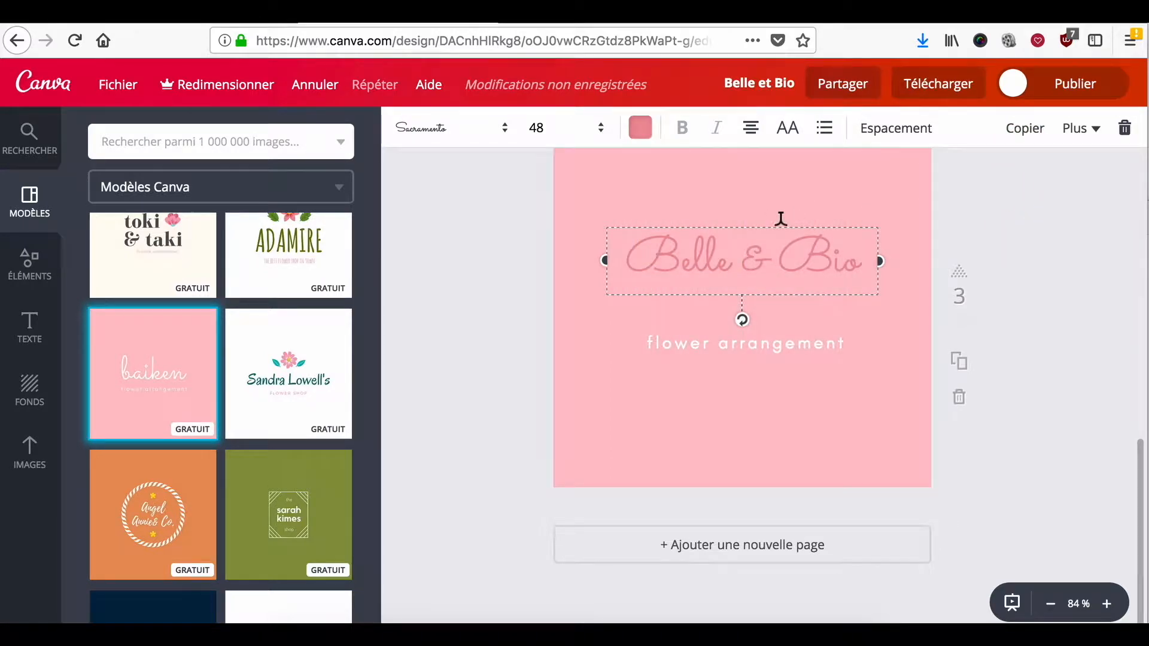
Step: Move the "Belle & Bio" heading down to just above the tagline and colour it yellow from the default palette
{"action": "left_click_drag", "start_coordinate": [783, 223], "coordinate": [785, 260]}
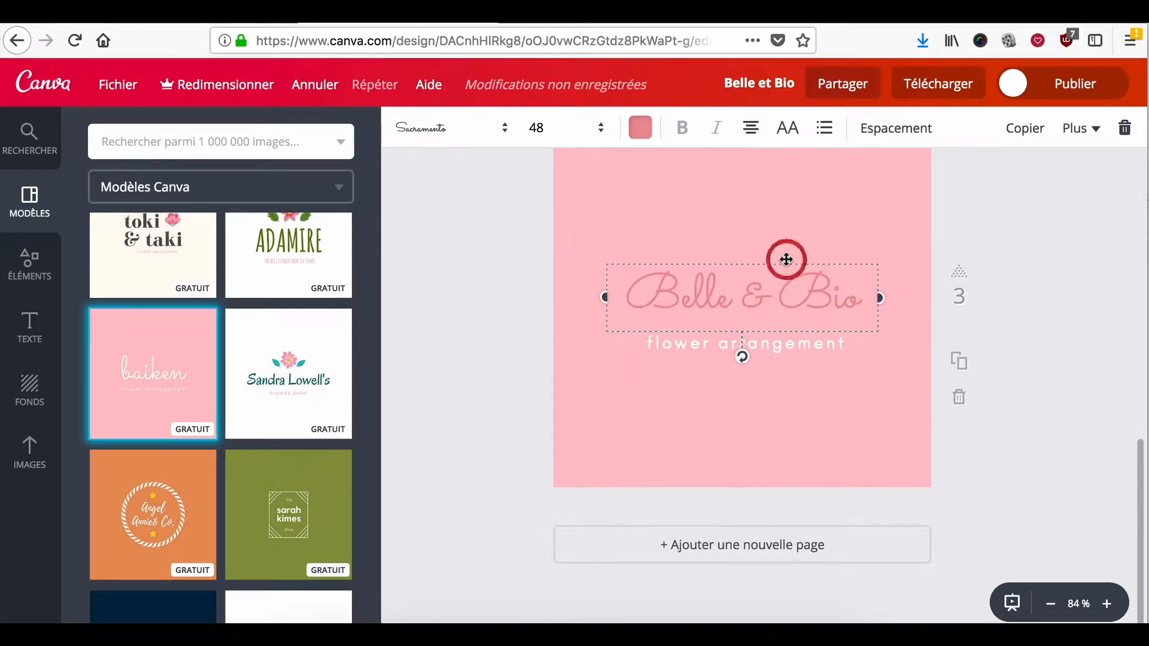
{"action": "left_click", "coordinate": [640, 127]}
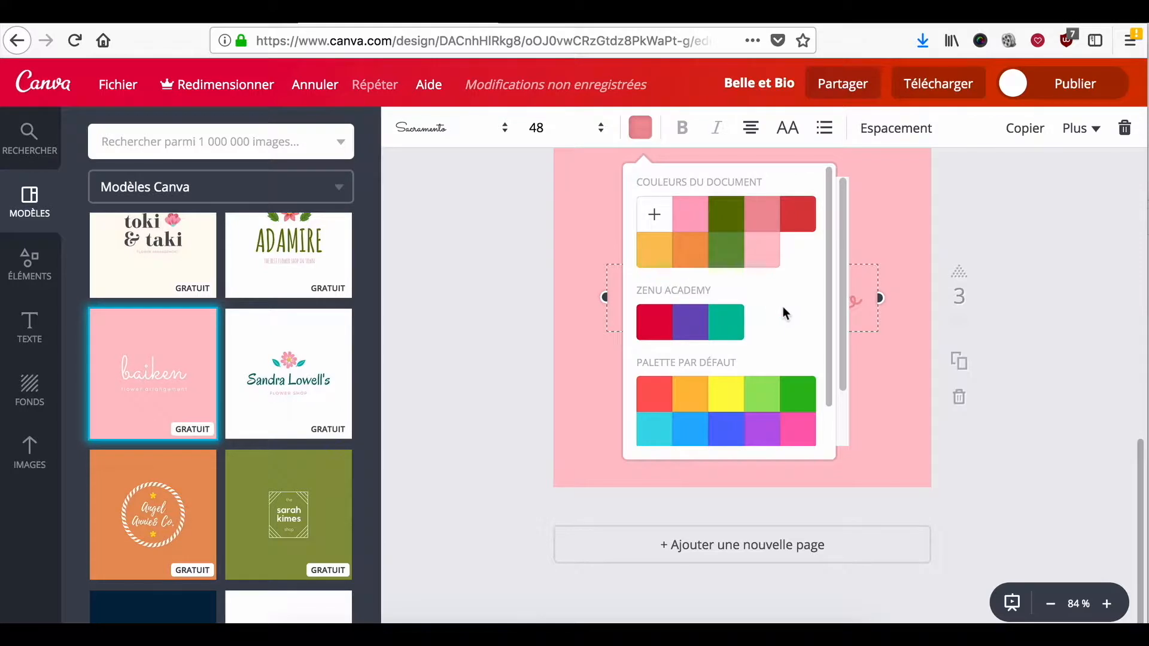
{"action": "scroll", "coordinate": [783, 307], "scroll_direction": "down", "scroll_amount": 2}
{"action": "left_click", "coordinate": [726, 342]}
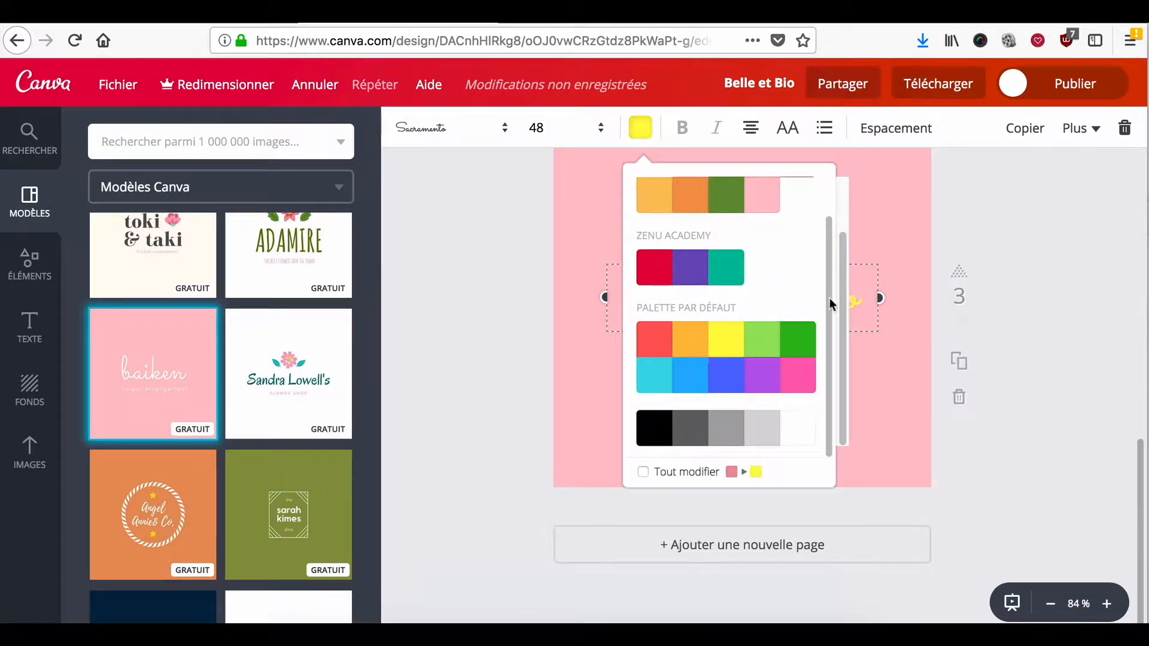
{"action": "left_click", "coordinate": [1001, 180]}
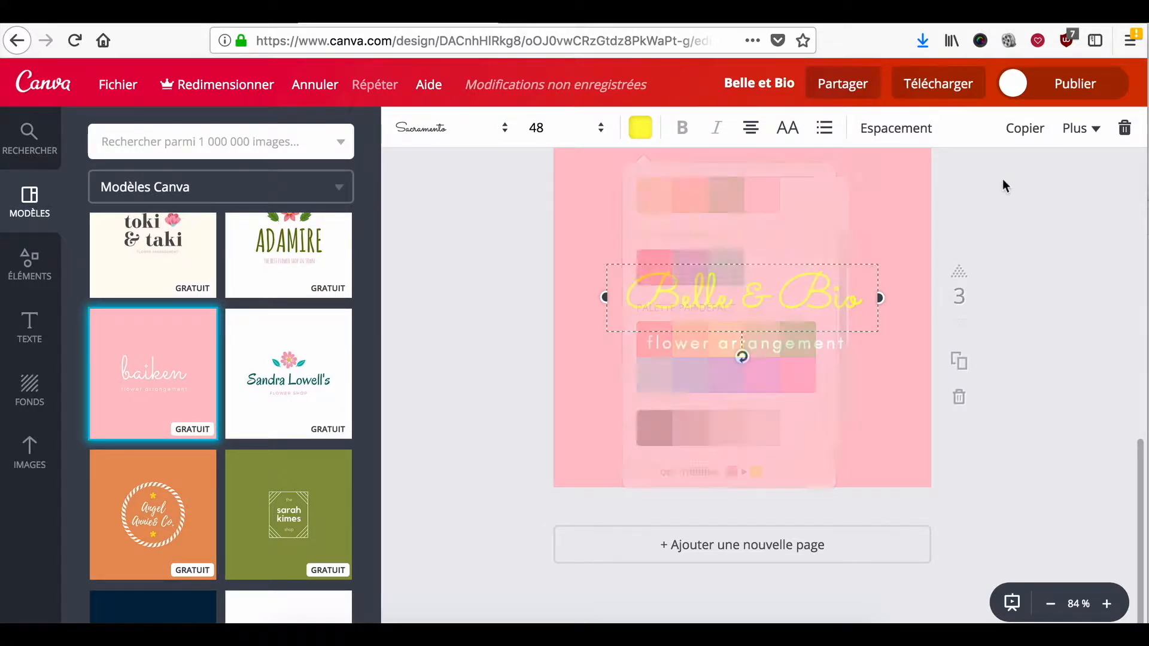
Step: Replace the "flower arrangement" tagline on the third page with "La beauté au naturel"
{"action": "double_click", "coordinate": [780, 344]}
{"action": "key", "text": "ctrl+a"}
{"action": "key", "text": "BackSpace"}
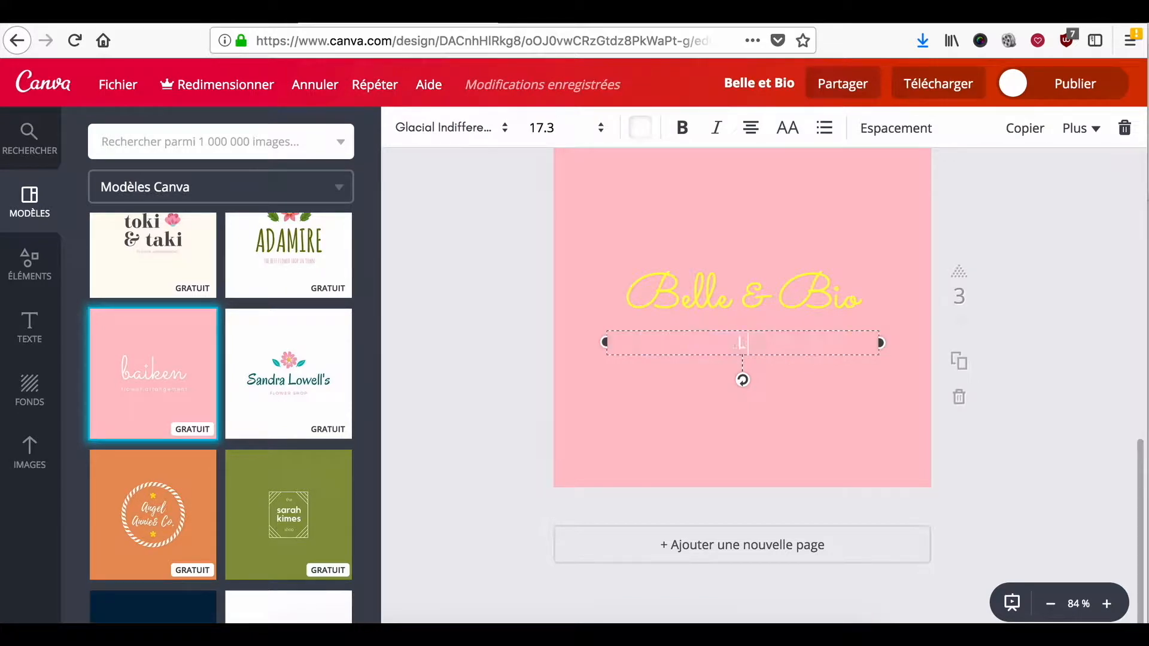
{"action": "type", "text": "La beauté au naturel"}
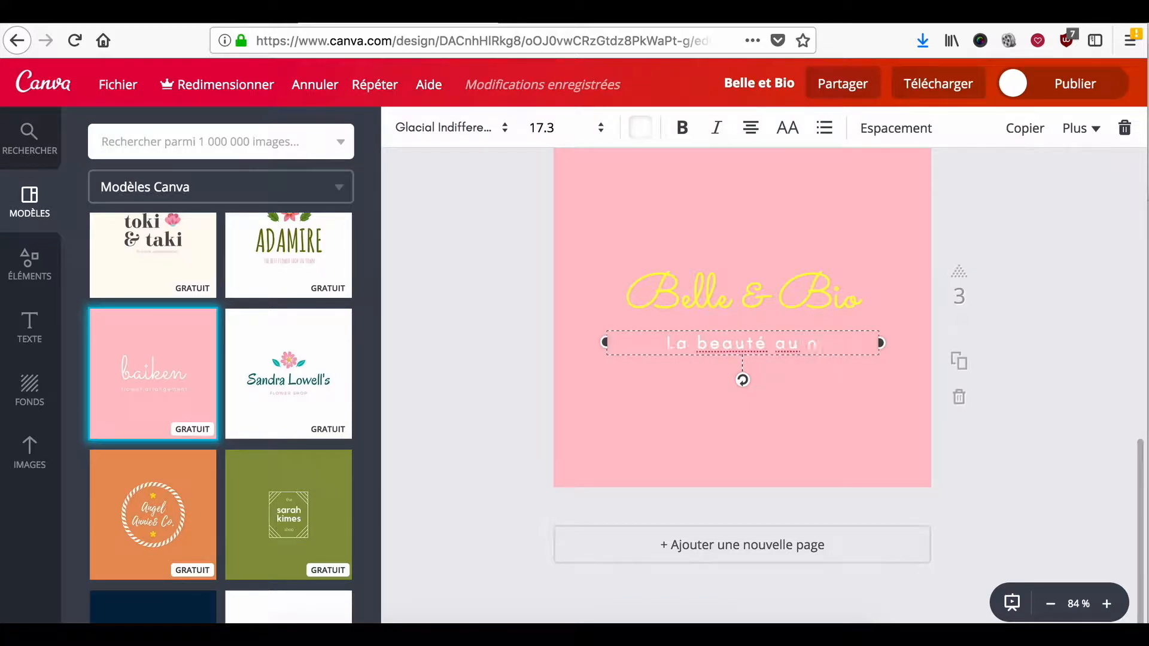
{"action": "left_click", "coordinate": [1097, 373]}
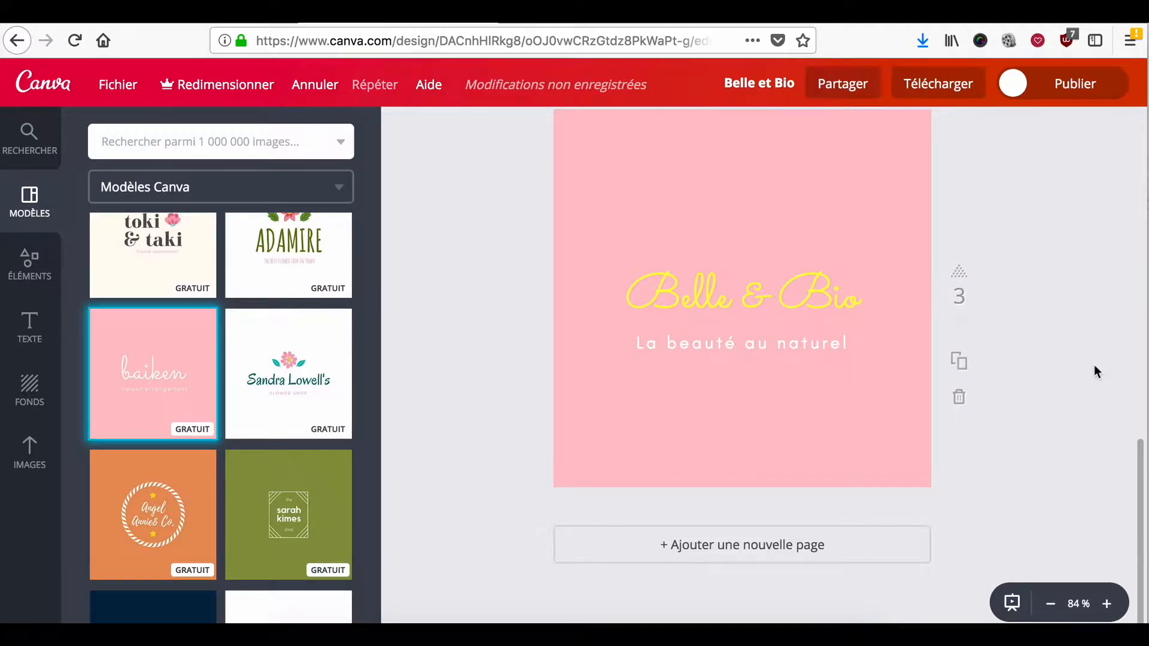
Step: Move the "La beauté au naturel" tagline slightly up, closer to the heading and centred on the page
{"action": "scroll", "coordinate": [1094, 366], "scroll_direction": "up", "scroll_amount": 1}
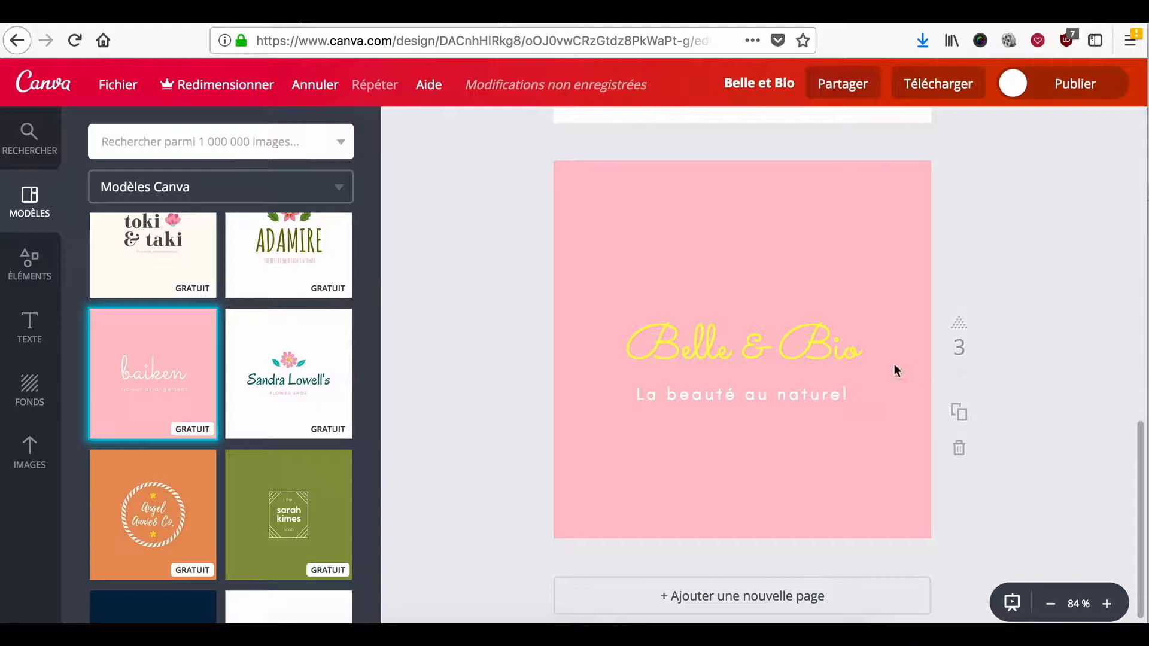
{"action": "left_click_drag", "start_coordinate": [819, 396], "coordinate": [819, 389]}
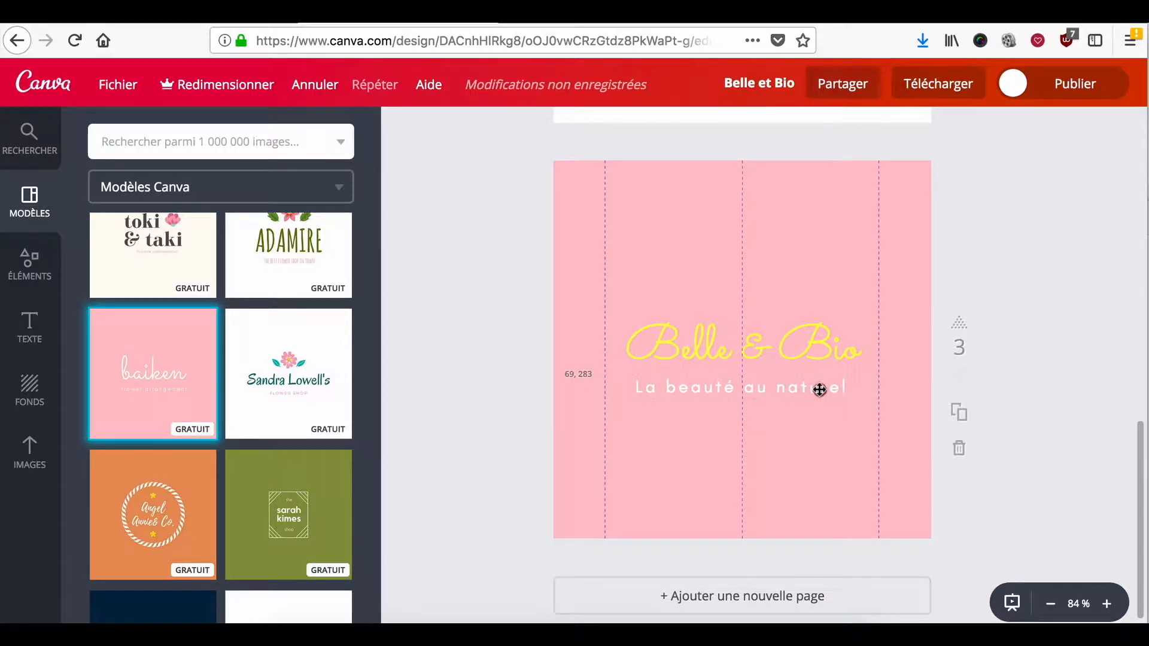
{"action": "left_click_drag", "start_coordinate": [820, 390], "coordinate": [819, 390]}
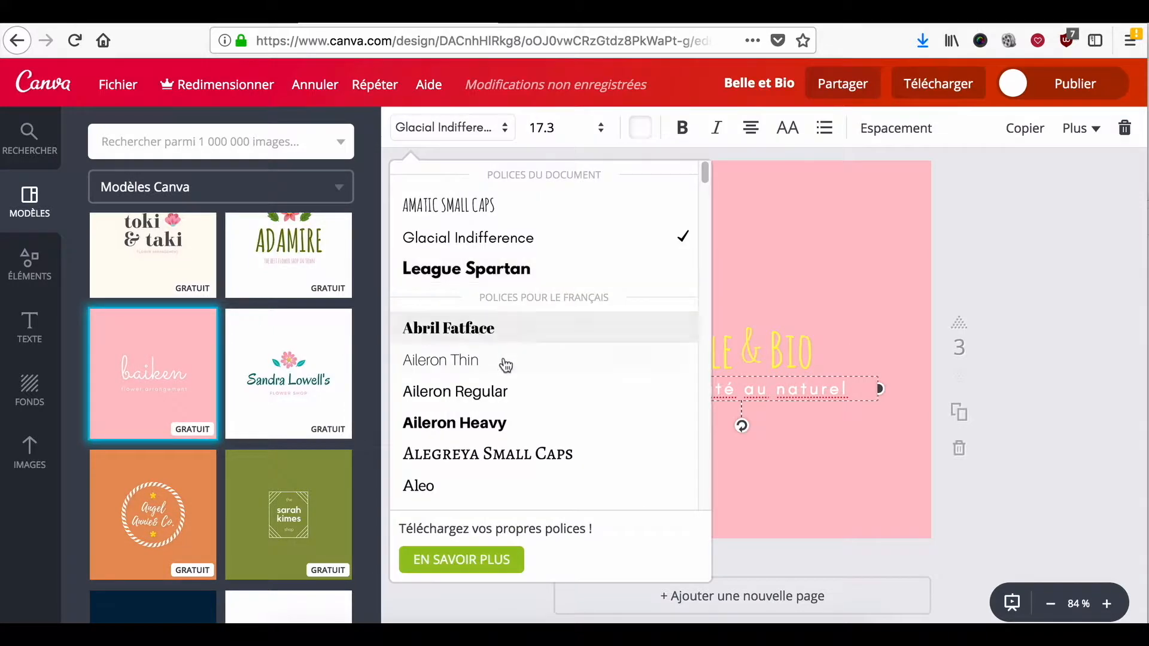
Step: Set the third page's tagline in Aileron Thin at size 12, keeping its mixed-case lettering
{"action": "left_click", "coordinate": [503, 362]}
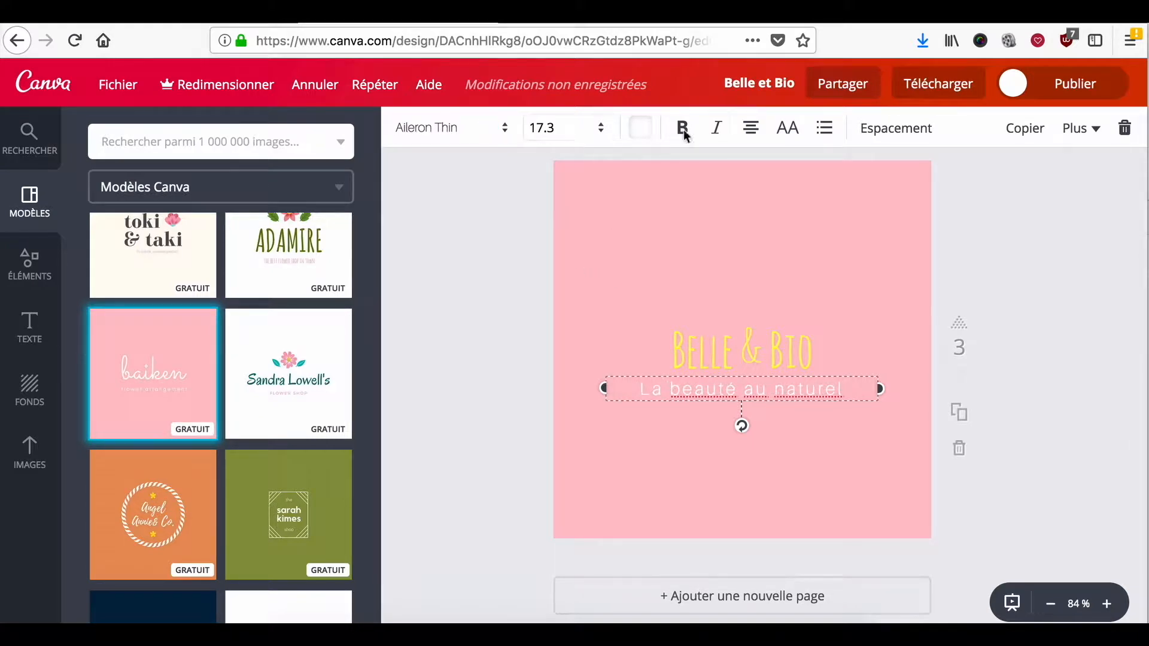
{"action": "left_click", "coordinate": [802, 131]}
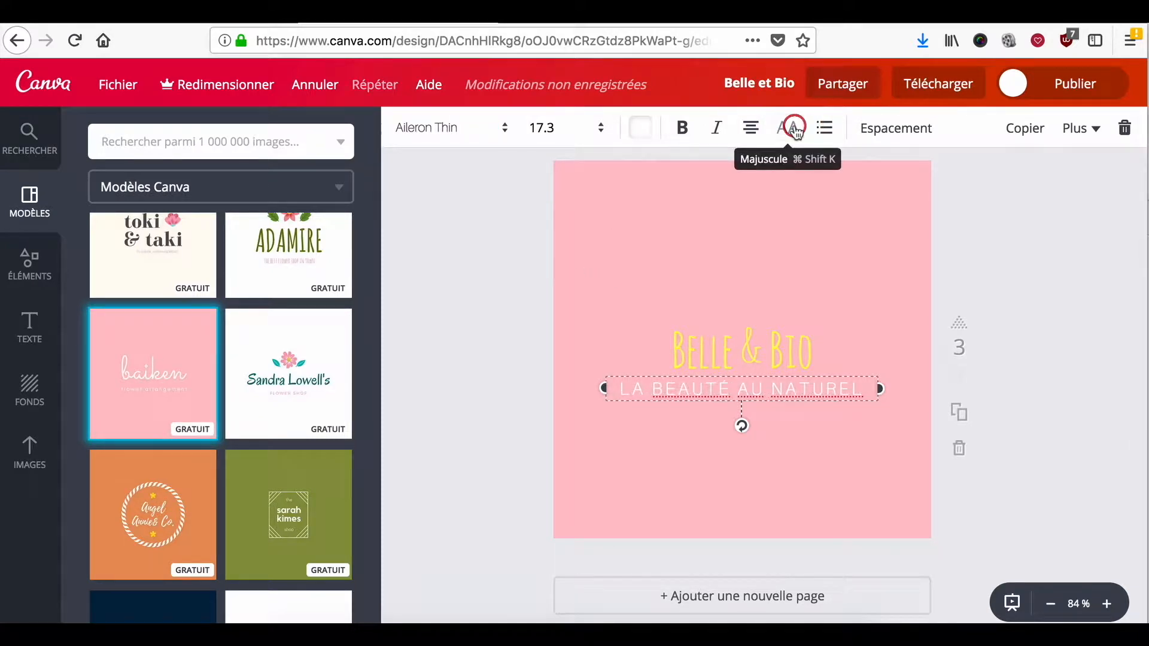
{"action": "left_click", "coordinate": [794, 129]}
{"action": "left_click", "coordinate": [581, 137]}
{"action": "left_click", "coordinate": [564, 254]}
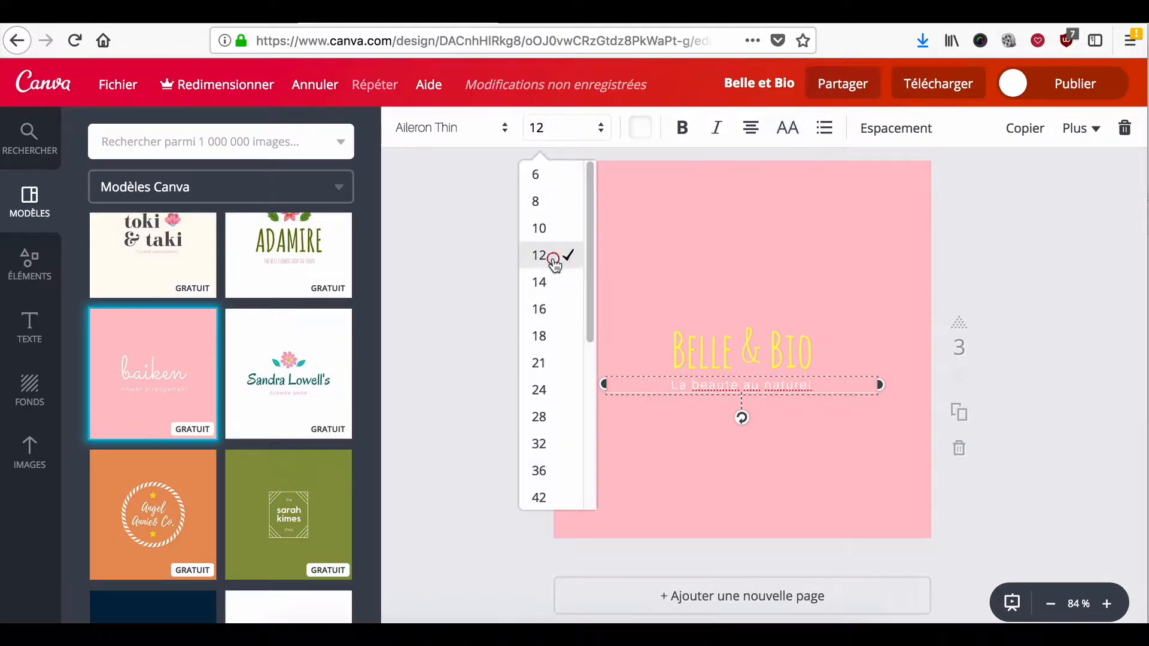
{"action": "left_click", "coordinate": [934, 292]}
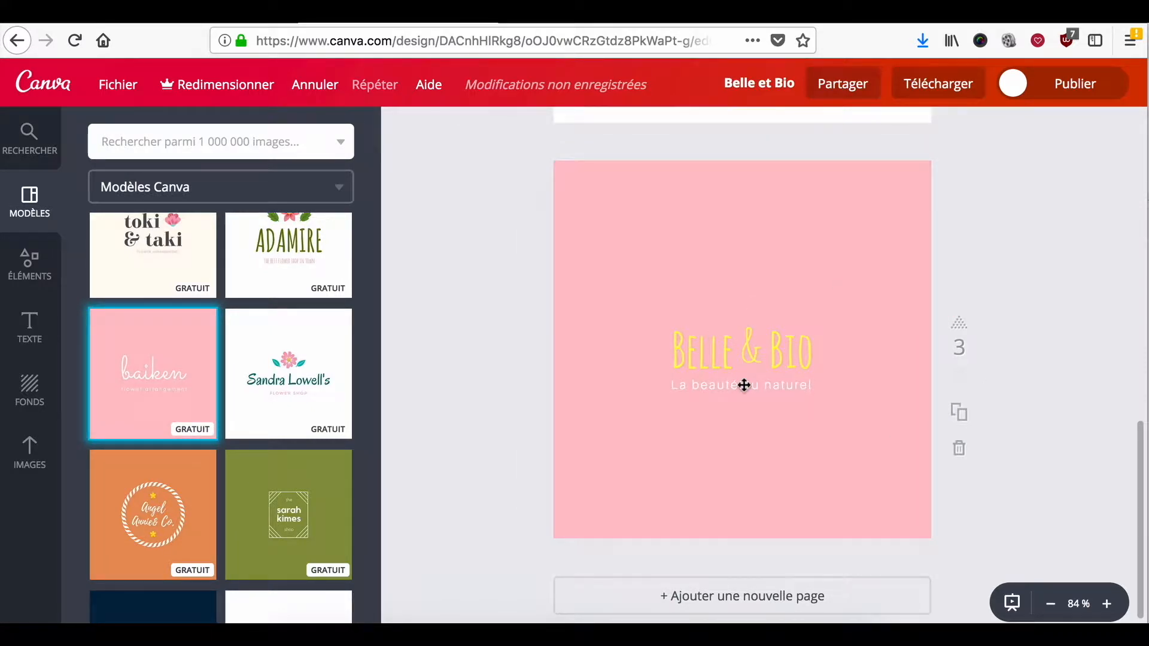
Step: Replace the "ADAMIRE" heading on the second page with "Belle & Bio"
{"action": "scroll", "coordinate": [616, 363], "scroll_direction": "up", "scroll_amount": 3}
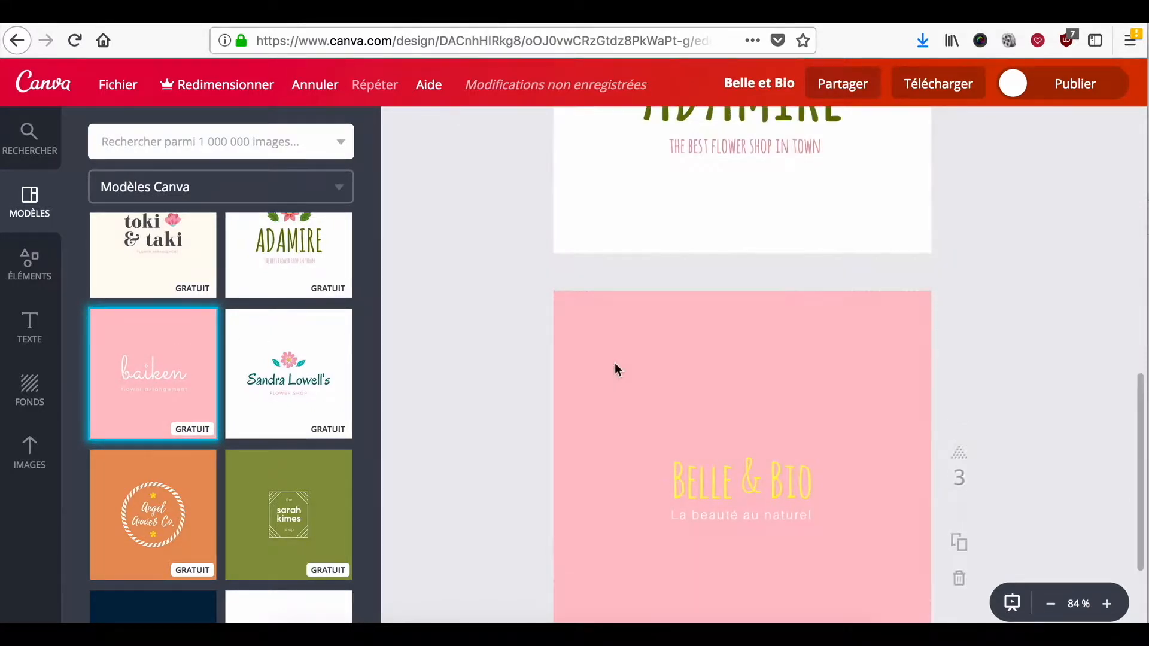
{"action": "scroll", "coordinate": [615, 370], "scroll_direction": "up", "scroll_amount": 5}
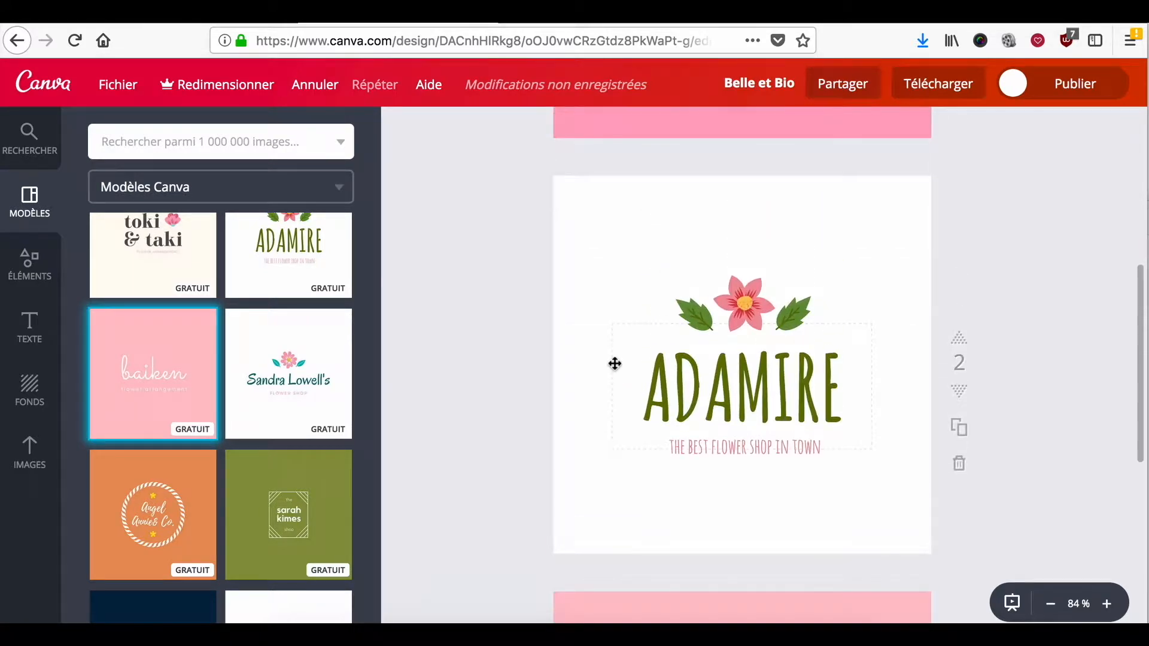
{"action": "double_click", "coordinate": [693, 390]}
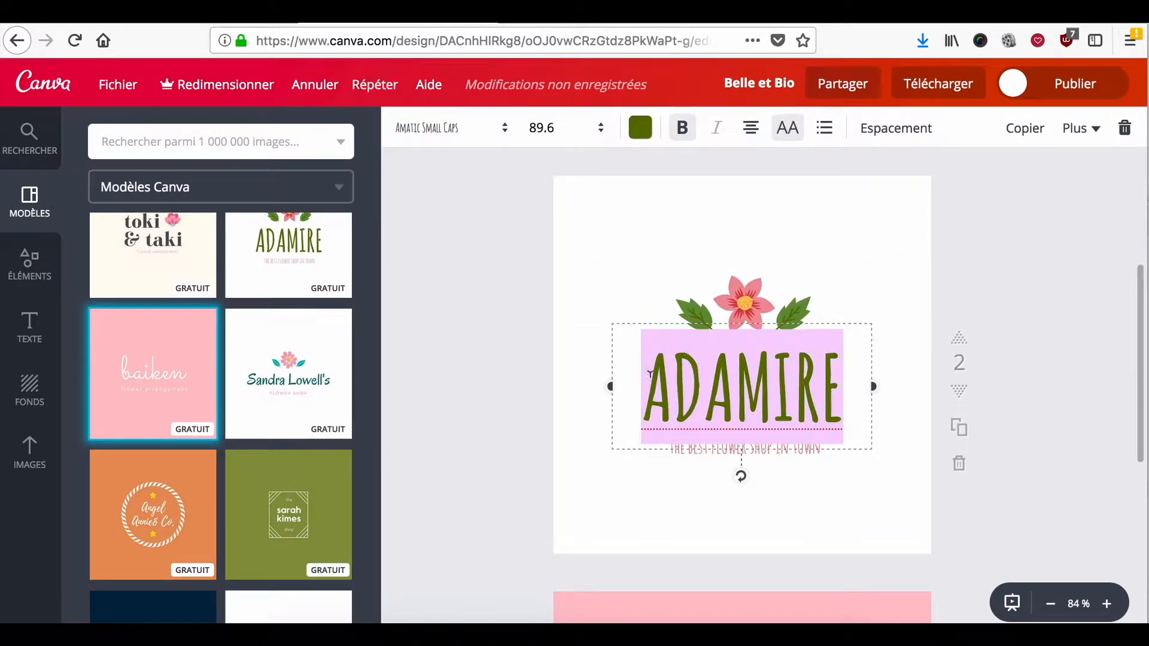
{"action": "type", "text": "Belle"}
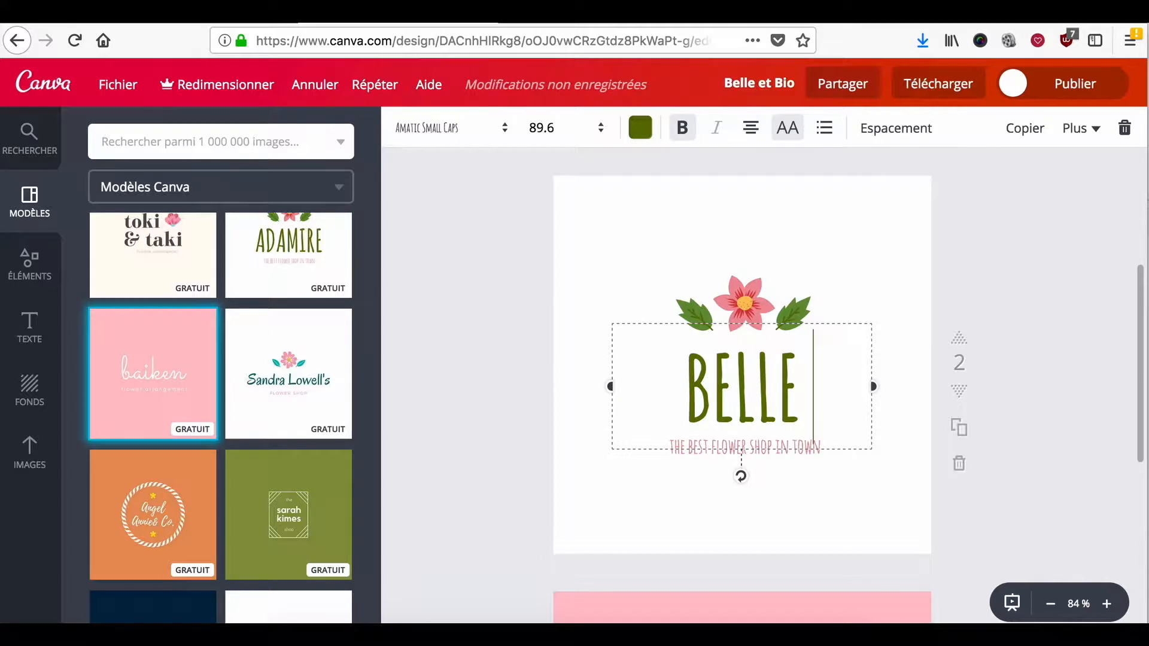
{"action": "type", "text": " @"}
{"action": "key", "text": "BackSpace"}
{"action": "type", "text": "& Bio"}
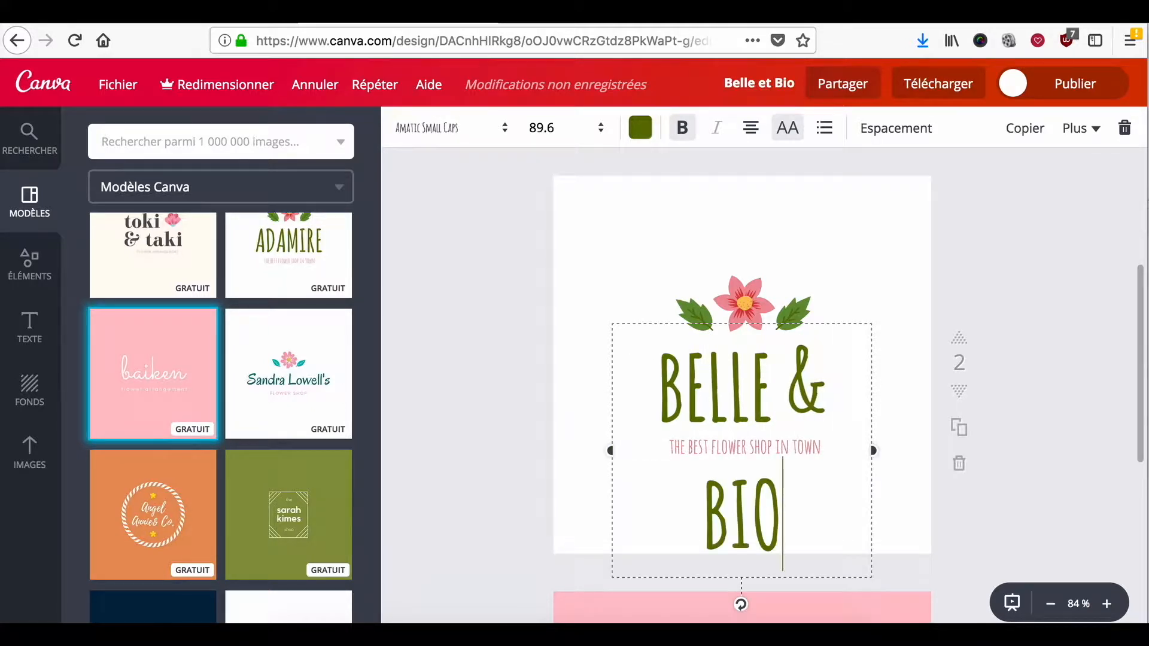
Step: Reduce the second page's heading to font size 64 so it fits on one line
{"action": "left_click_drag", "start_coordinate": [777, 501], "coordinate": [619, 361]}
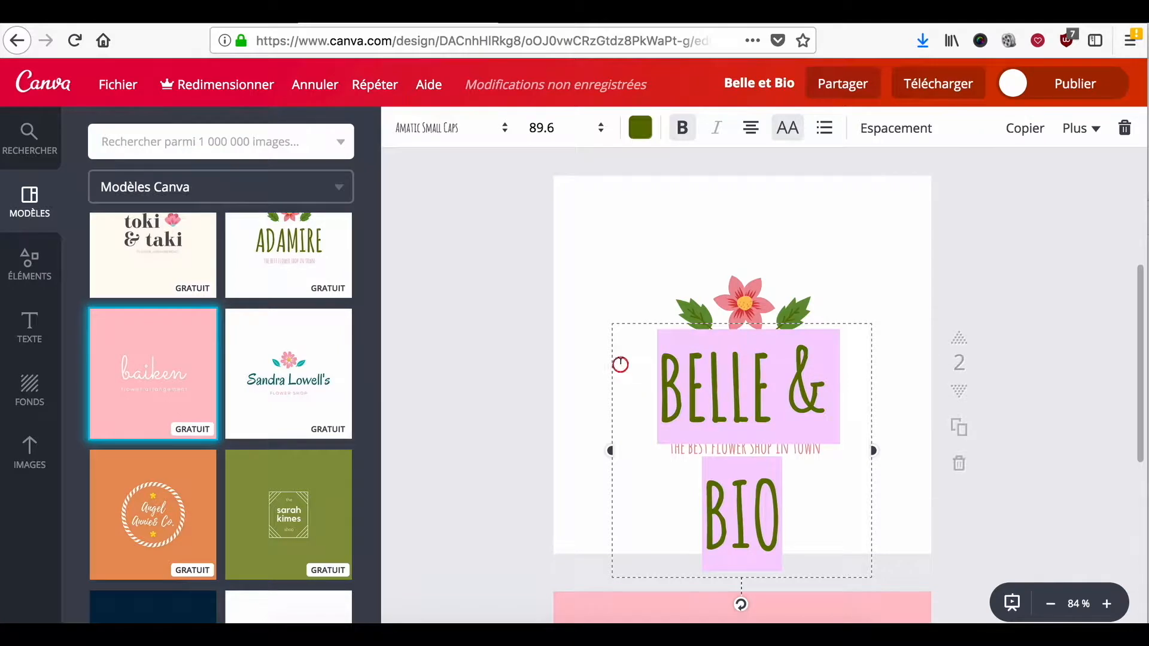
{"action": "left_click", "coordinate": [600, 128]}
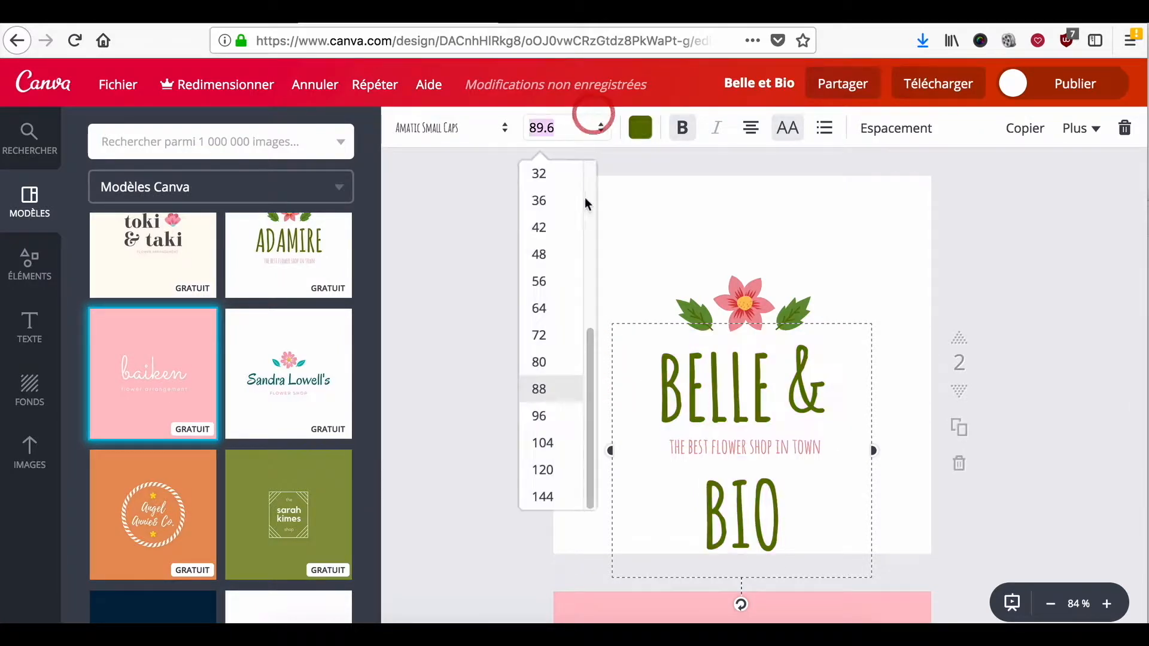
{"action": "left_click", "coordinate": [552, 308]}
{"action": "left_click", "coordinate": [1081, 228]}
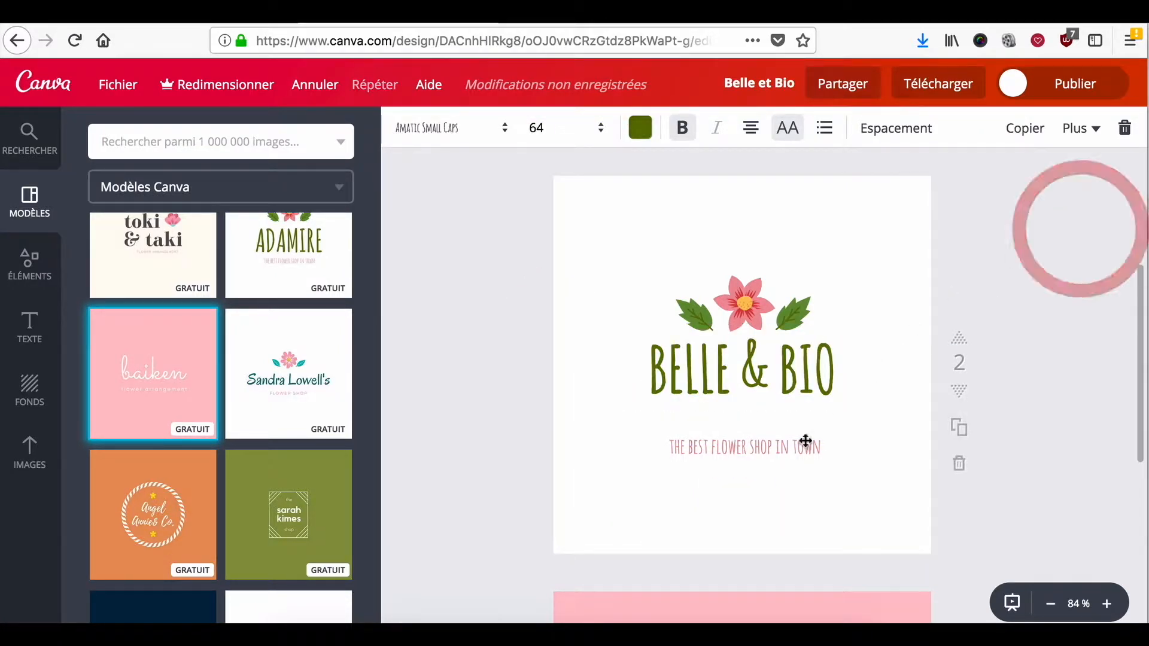
Step: Delete the "The best flower shop in town" tagline and move the heading slightly lower beneath the flower
{"action": "left_click", "coordinate": [798, 447]}
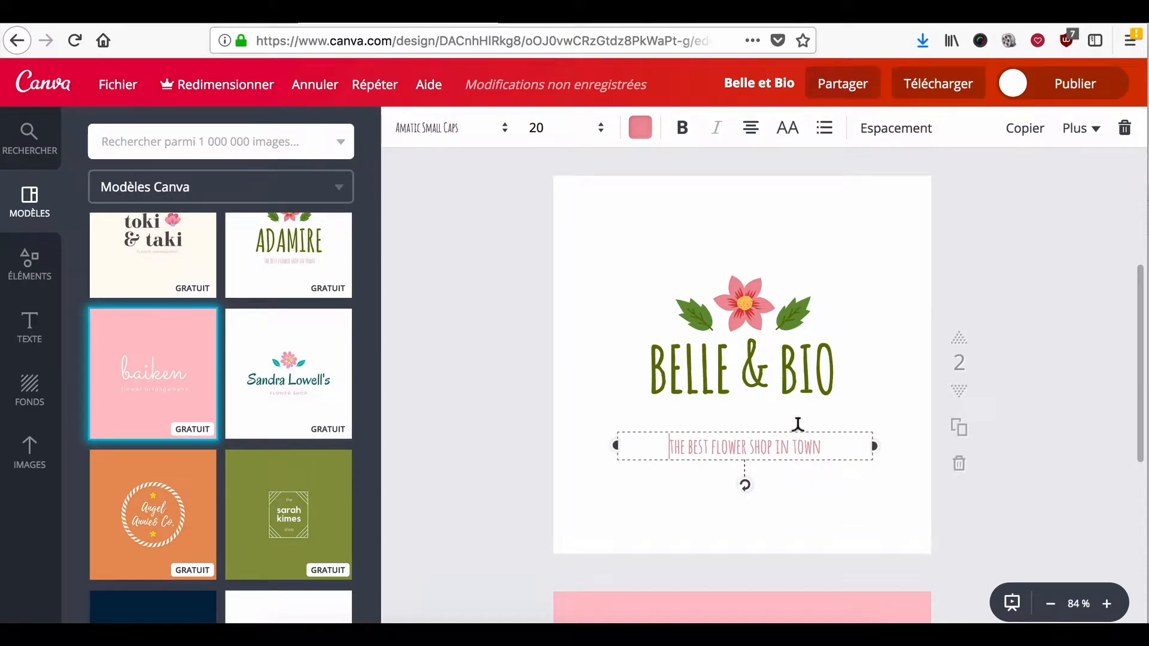
{"action": "left_click", "coordinate": [1127, 129]}
{"action": "left_click_drag", "start_coordinate": [789, 371], "coordinate": [789, 383]}
{"action": "left_click", "coordinate": [908, 245]}
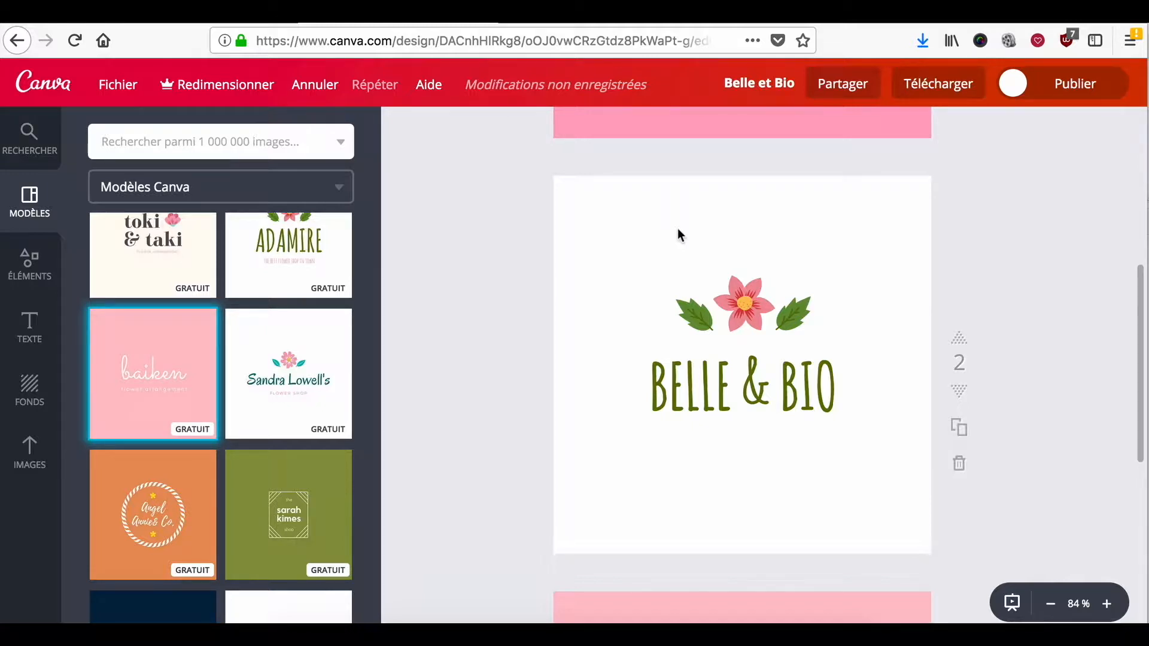
Step: Add a fourth page after the third and delete its pink background
{"action": "scroll", "coordinate": [677, 228], "scroll_direction": "up", "scroll_amount": 1}
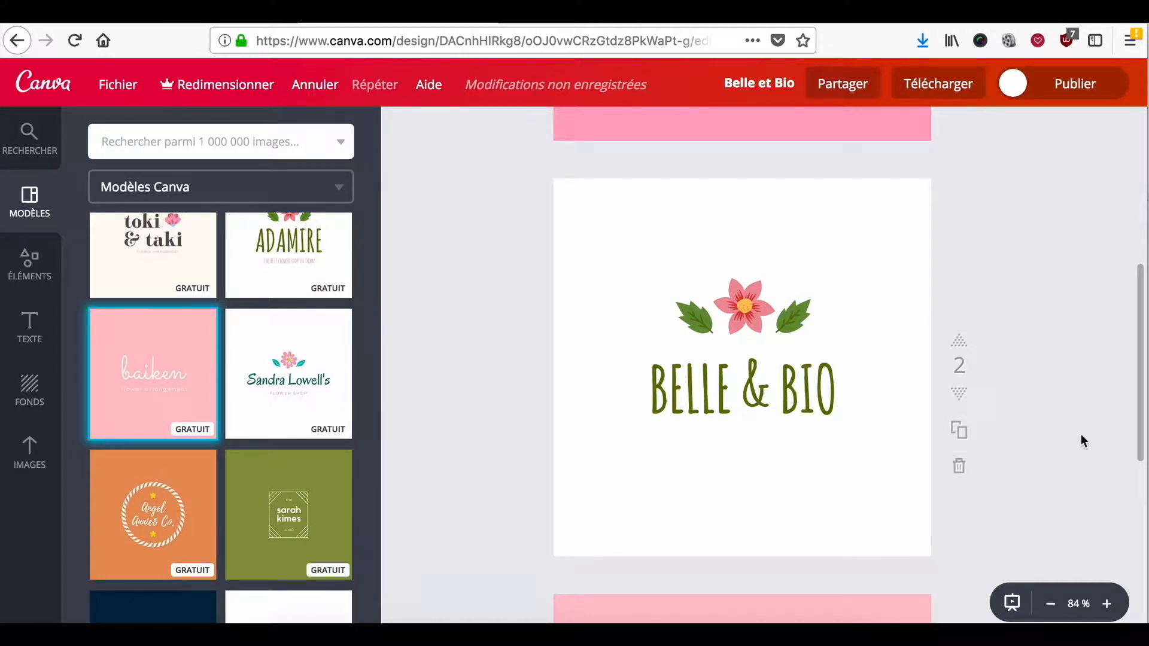
{"action": "scroll", "coordinate": [1081, 441], "scroll_direction": "down", "scroll_amount": 5}
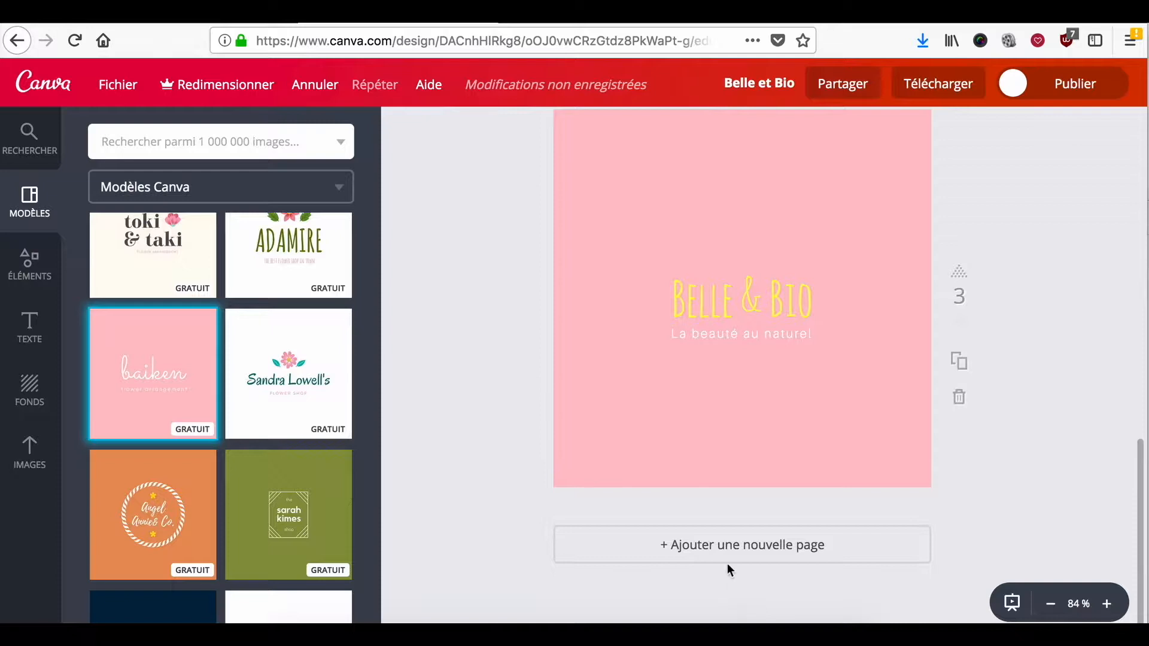
{"action": "left_click", "coordinate": [728, 551]}
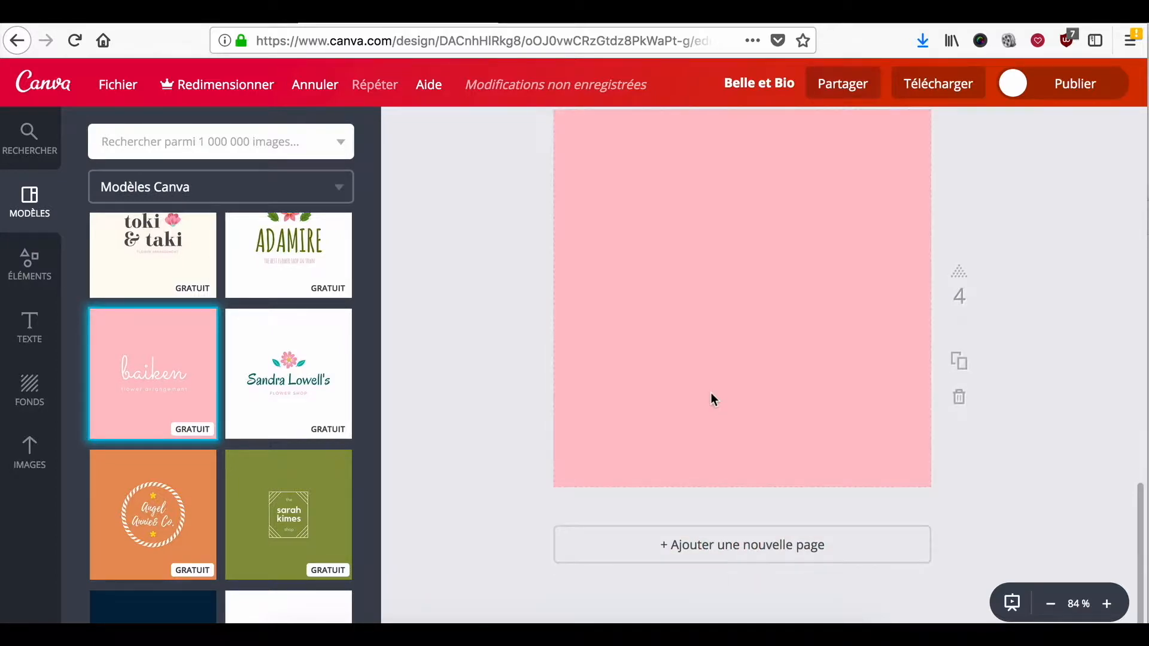
{"action": "left_click", "coordinate": [711, 393]}
{"action": "key", "text": "Delete"}
{"action": "left_click", "coordinate": [1030, 343]}
{"action": "scroll", "coordinate": [669, 366], "scroll_direction": "up", "scroll_amount": 2}
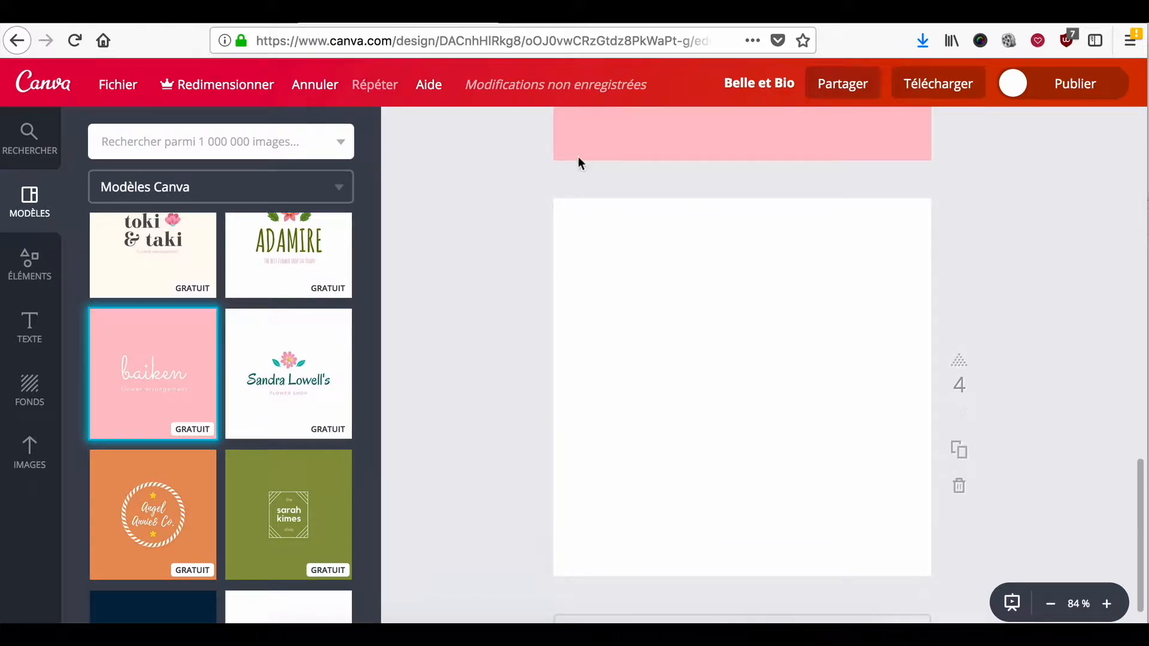
Step: Apply the "floratine" flower logo template to the blank fourth page
{"action": "scroll", "coordinate": [173, 419], "scroll_direction": "down", "scroll_amount": 6}
{"action": "scroll", "coordinate": [175, 420], "scroll_direction": "down", "scroll_amount": 1}
{"action": "scroll", "coordinate": [175, 420], "scroll_direction": "up", "scroll_amount": 3}
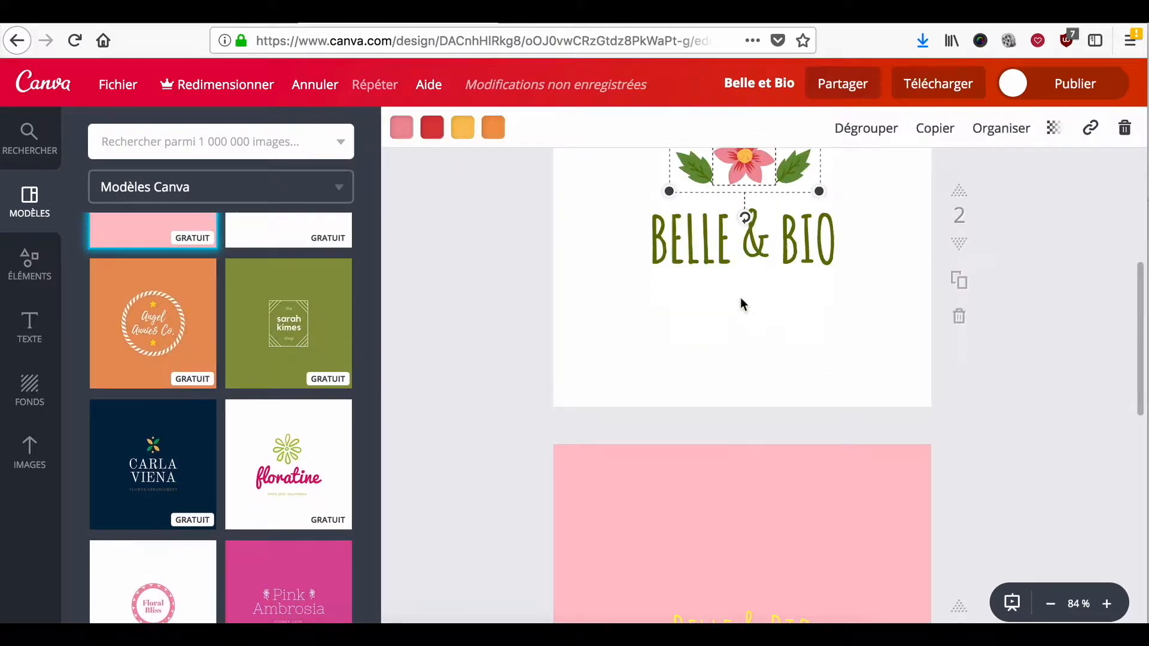
{"action": "scroll", "coordinate": [741, 298], "scroll_direction": "down", "scroll_amount": 3}
{"action": "scroll", "coordinate": [740, 297], "scroll_direction": "down", "scroll_amount": 5}
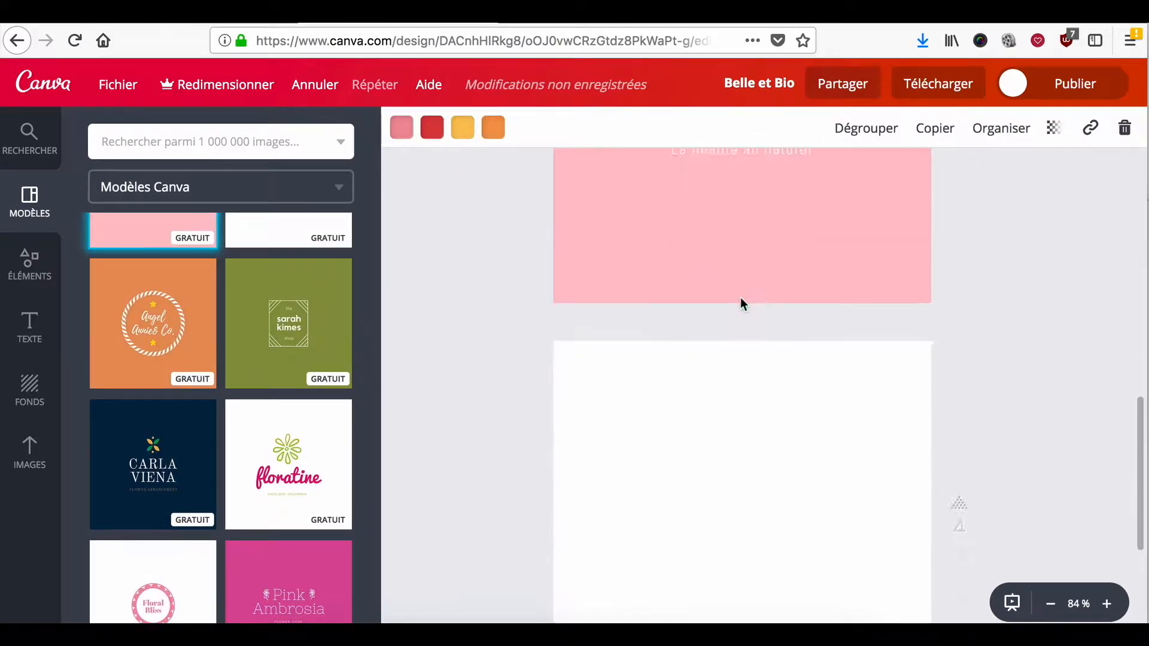
{"action": "left_click", "coordinate": [293, 469]}
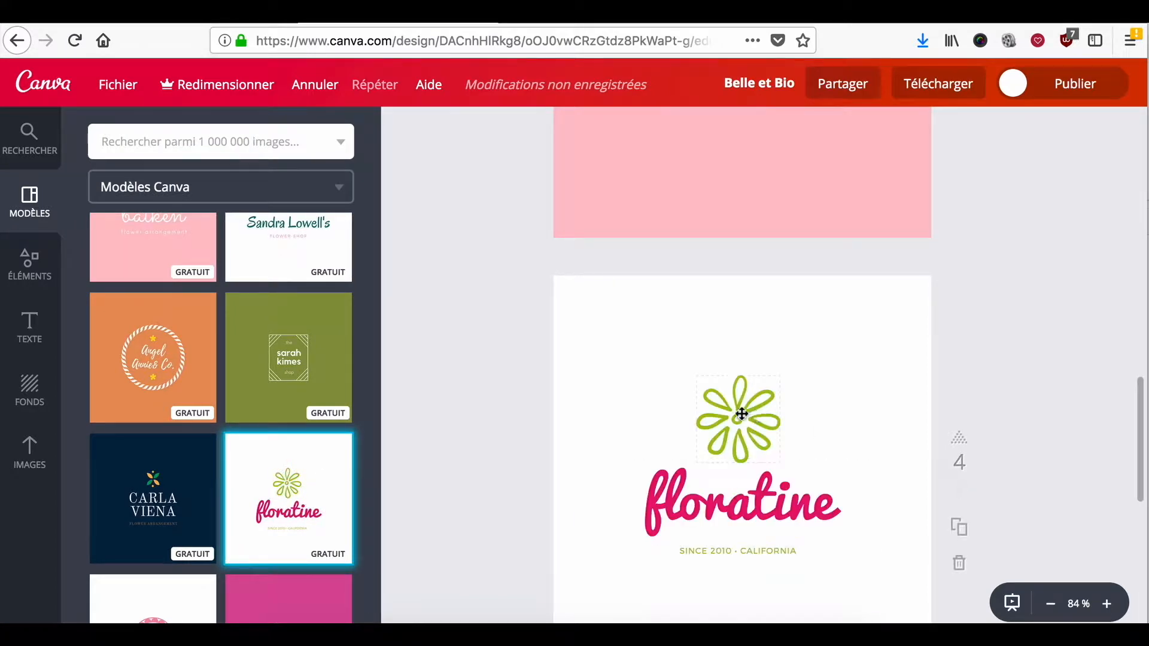
Step: Move the green flower from the fourth page to the third, shrink it and centre it above the "Belle & Bio" heading
{"action": "left_click_drag", "start_coordinate": [737, 419], "coordinate": [758, 147]}
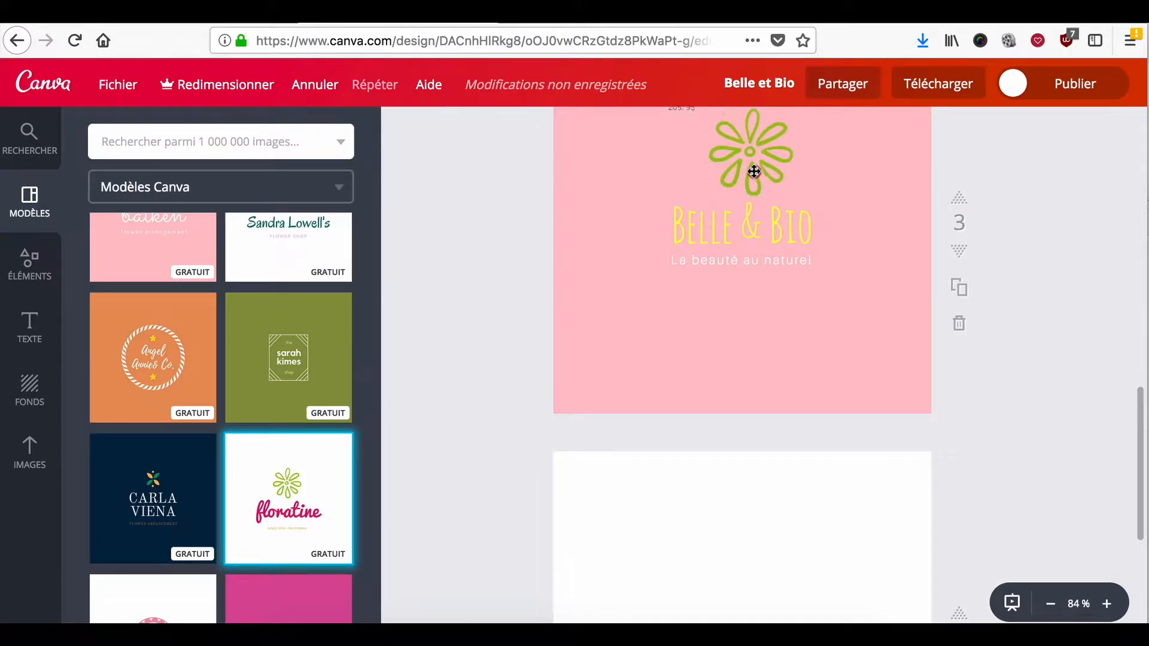
{"action": "left_click_drag", "start_coordinate": [790, 210], "coordinate": [743, 266]}
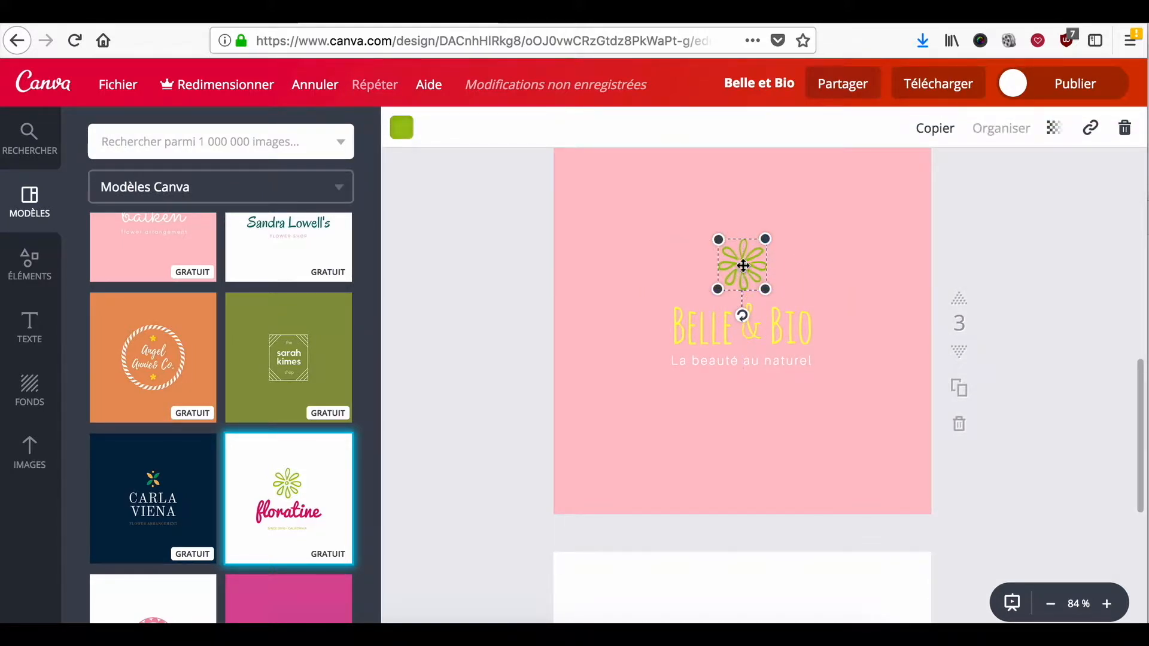
{"action": "left_click", "coordinate": [1024, 244]}
Step: Recolour the flower on the third page with the teal green from the Zenu Academy palette
{"action": "left_click", "coordinate": [744, 259]}
{"action": "left_click", "coordinate": [405, 127]}
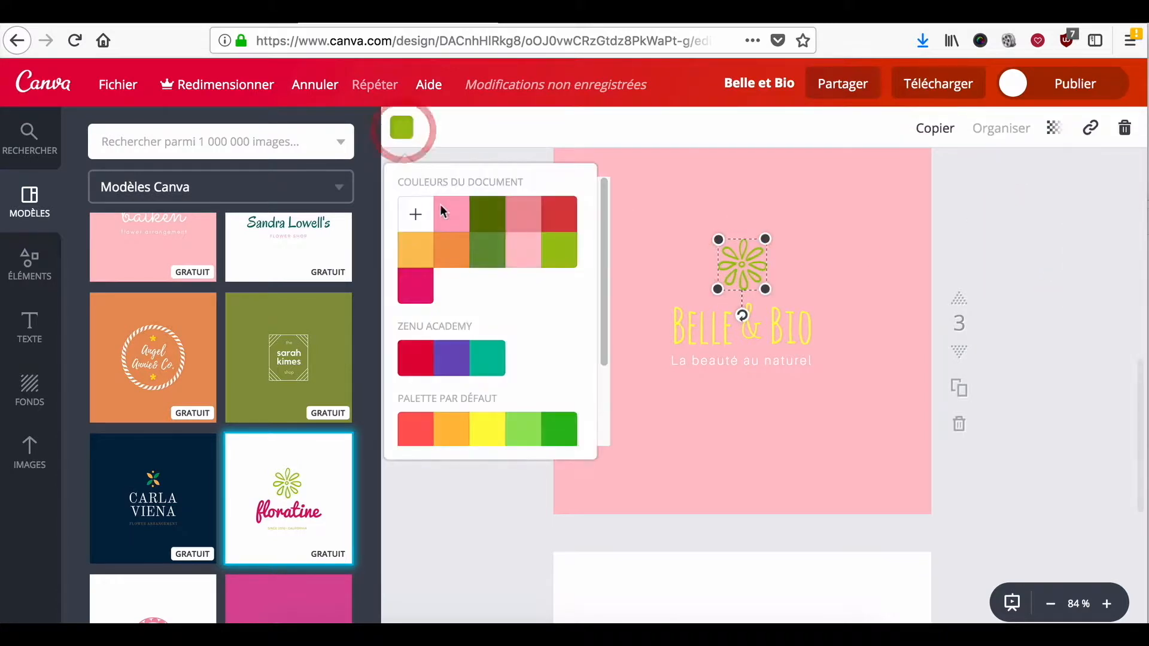
{"action": "scroll", "coordinate": [539, 321], "scroll_direction": "down", "scroll_amount": 2}
{"action": "left_click", "coordinate": [492, 291]}
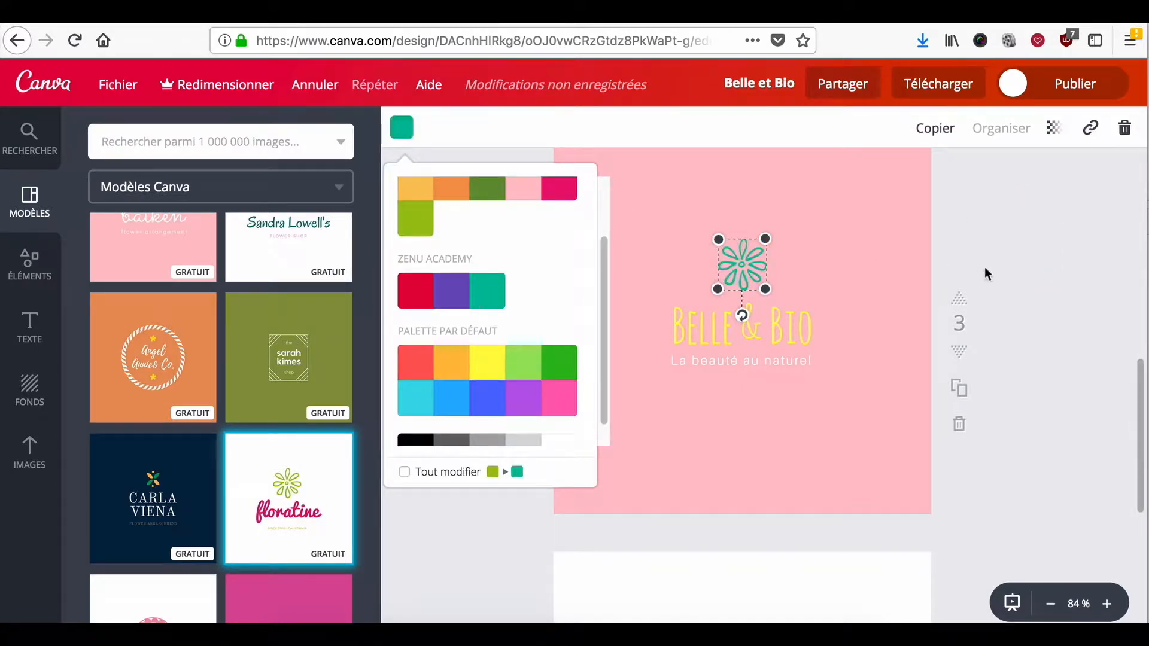
{"action": "left_click", "coordinate": [1022, 261]}
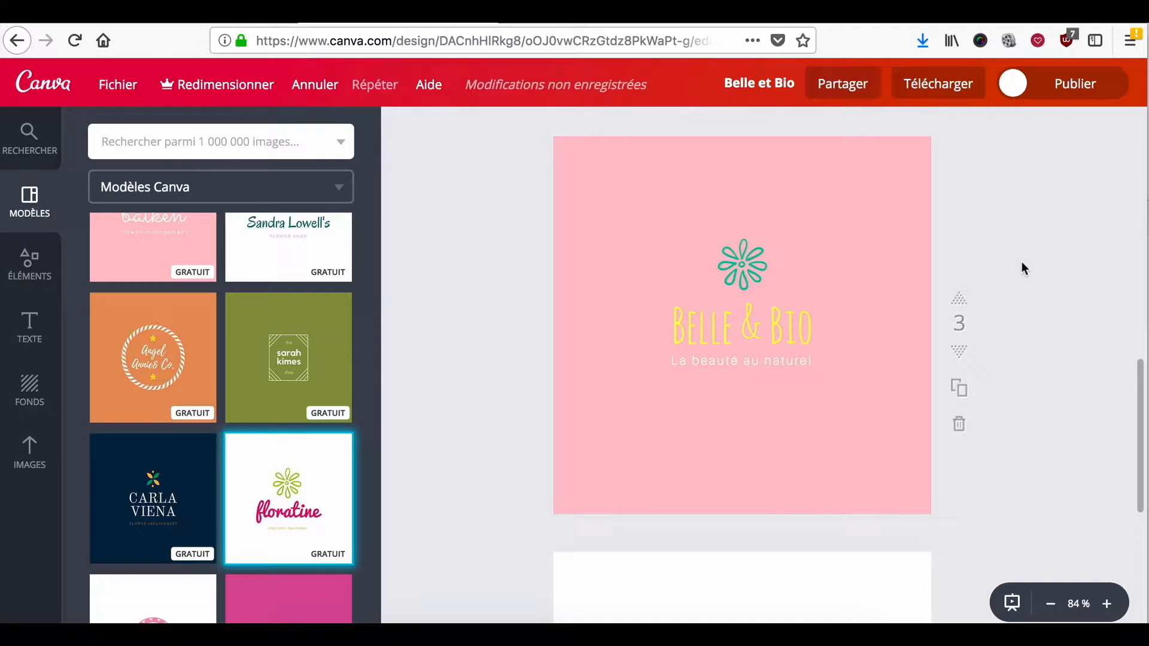
Step: Delete the remaining "floratine" title and its tagline from the fourth page
{"action": "scroll", "coordinate": [272, 364], "scroll_direction": "up", "scroll_amount": 2}
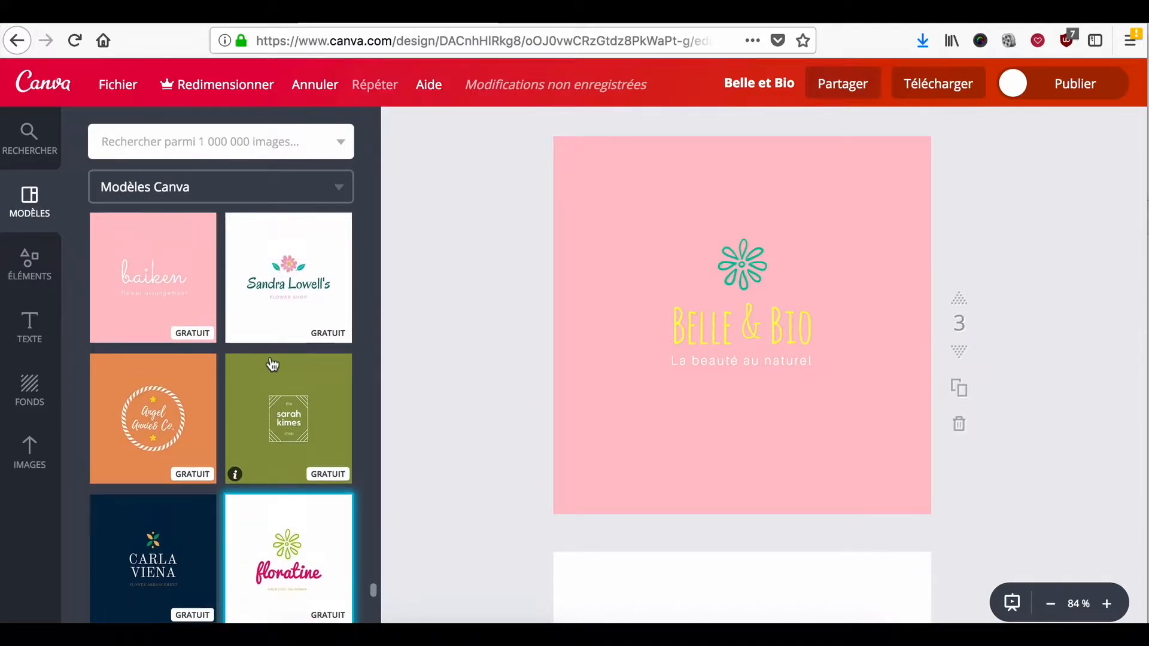
{"action": "scroll", "coordinate": [546, 362], "scroll_direction": "down", "scroll_amount": 3}
{"action": "scroll", "coordinate": [545, 362], "scroll_direction": "down", "scroll_amount": 2}
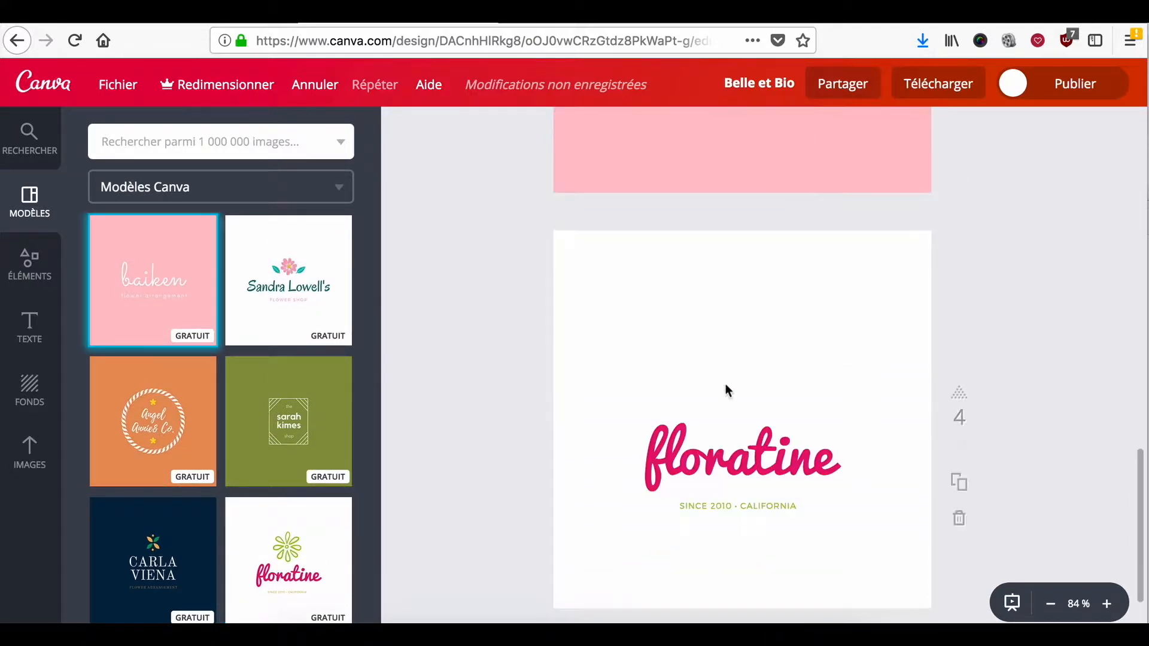
{"action": "left_click_drag", "start_coordinate": [625, 388], "coordinate": [854, 551]}
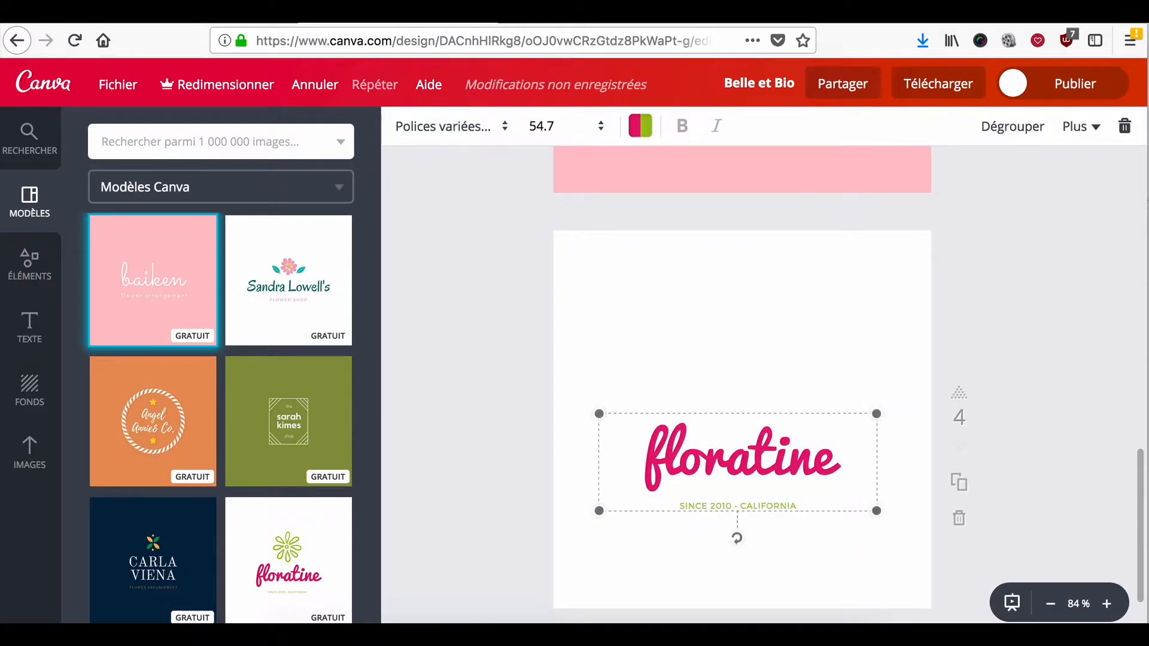
{"action": "key", "text": "Delete"}
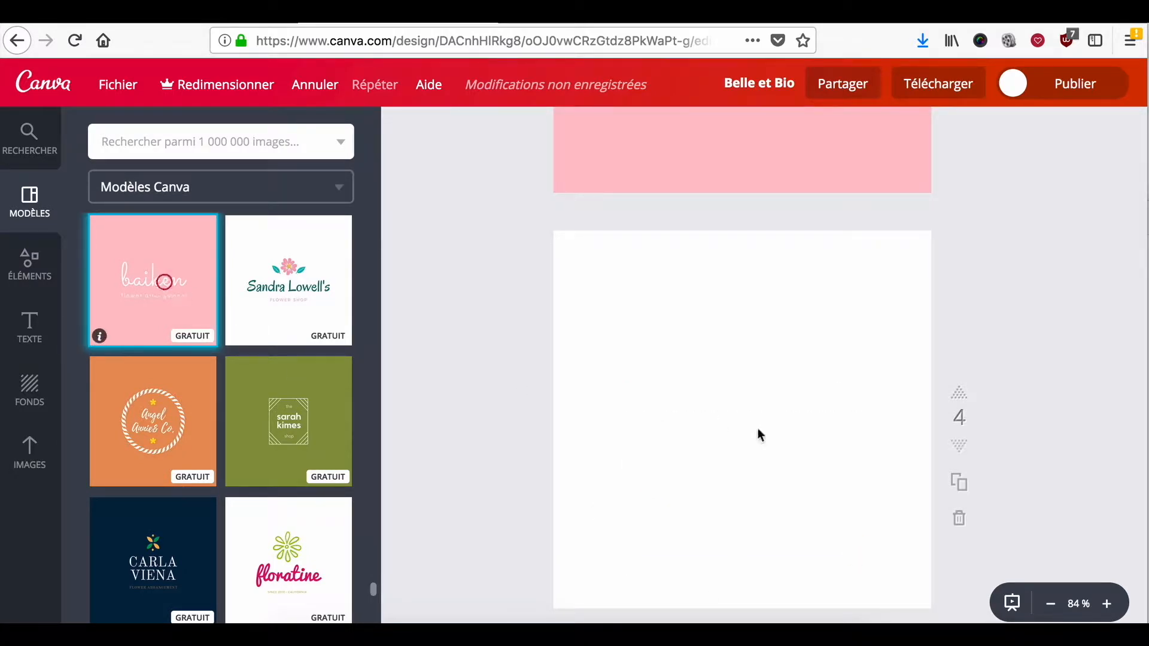
Step: Look through the logo pages and delete the fourth page containing the "baiken" template
{"action": "scroll", "coordinate": [801, 356], "scroll_direction": "up", "scroll_amount": 6}
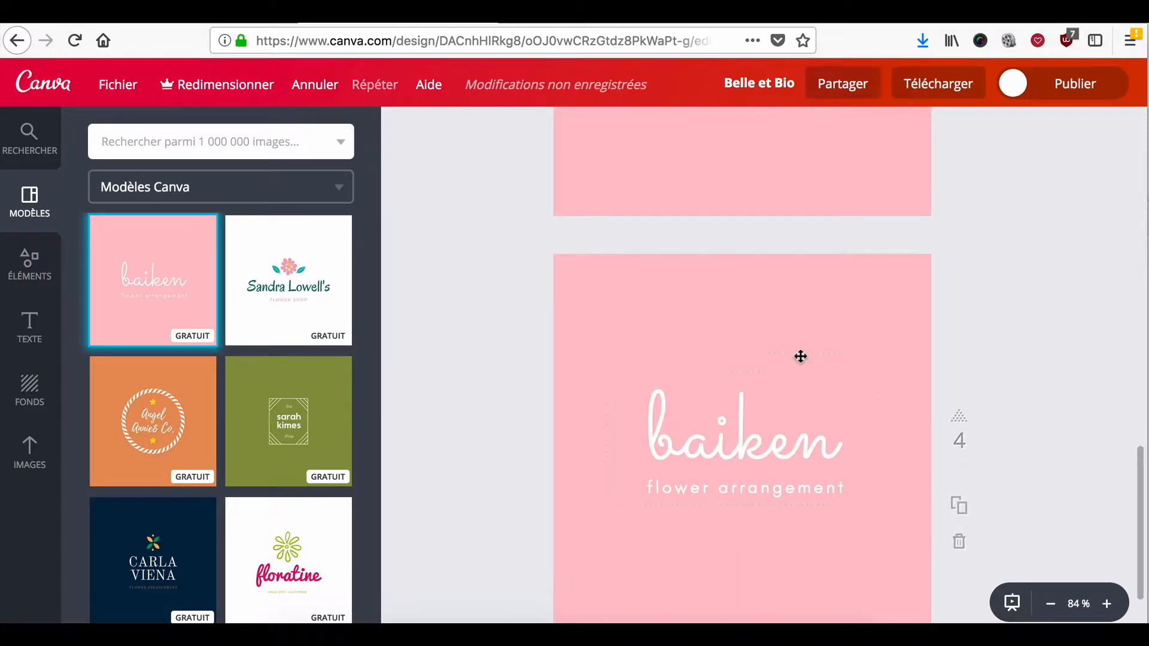
{"action": "scroll", "coordinate": [801, 356], "scroll_direction": "down", "scroll_amount": 6}
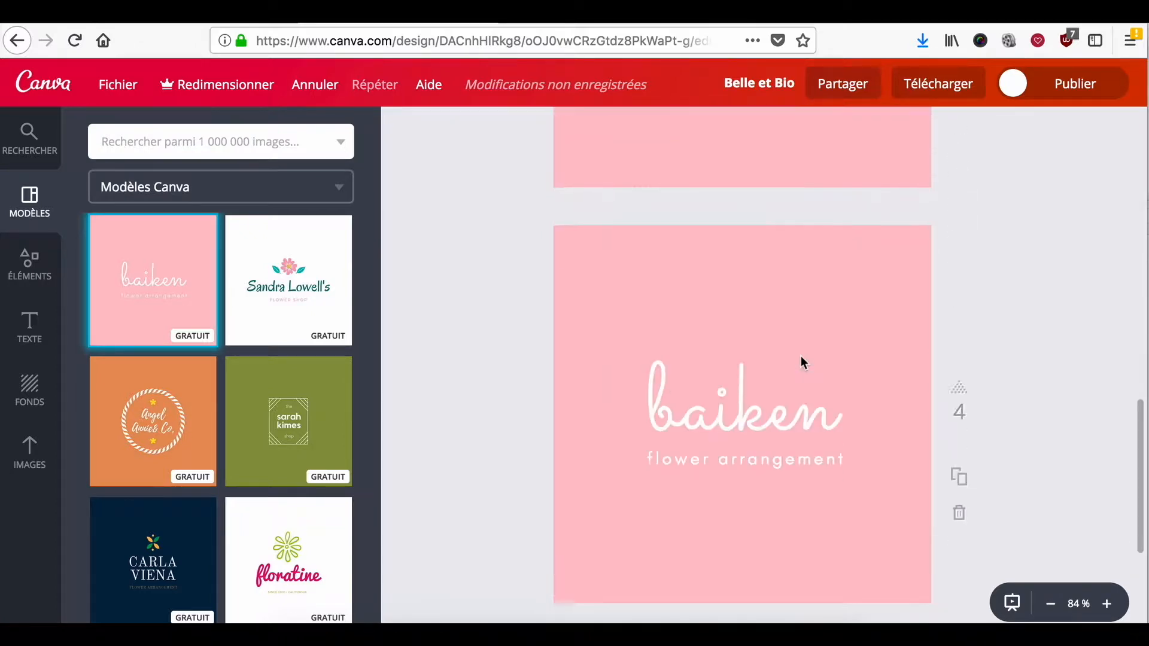
{"action": "scroll", "coordinate": [800, 357], "scroll_direction": "up", "scroll_amount": 6}
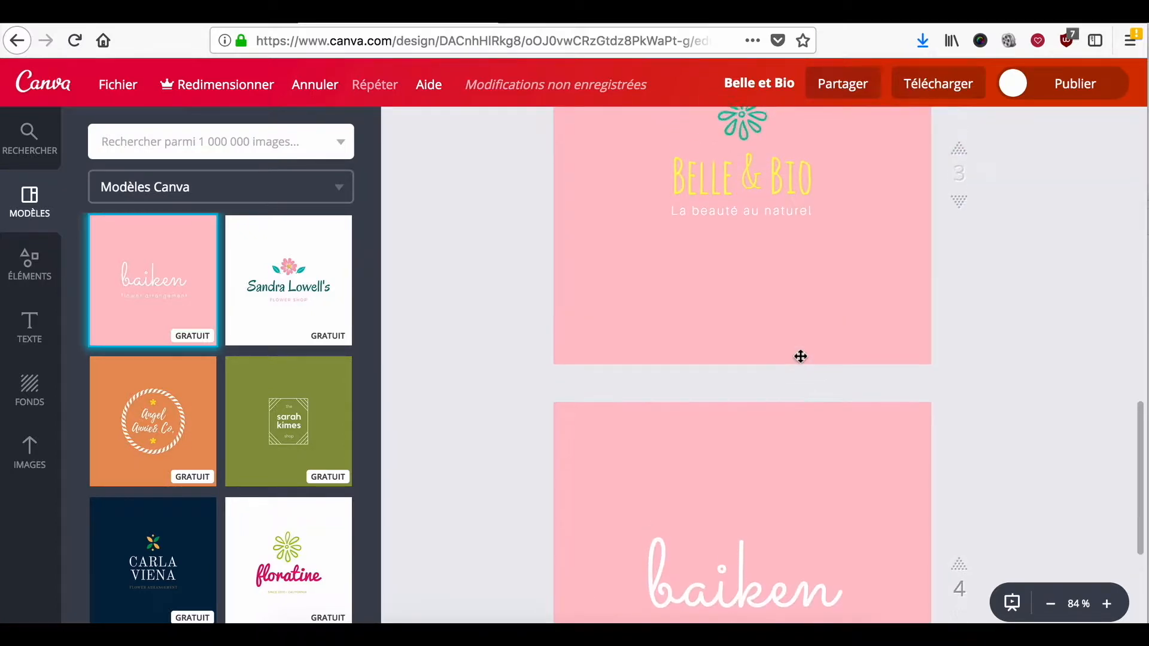
{"action": "scroll", "coordinate": [801, 357], "scroll_direction": "up", "scroll_amount": 6}
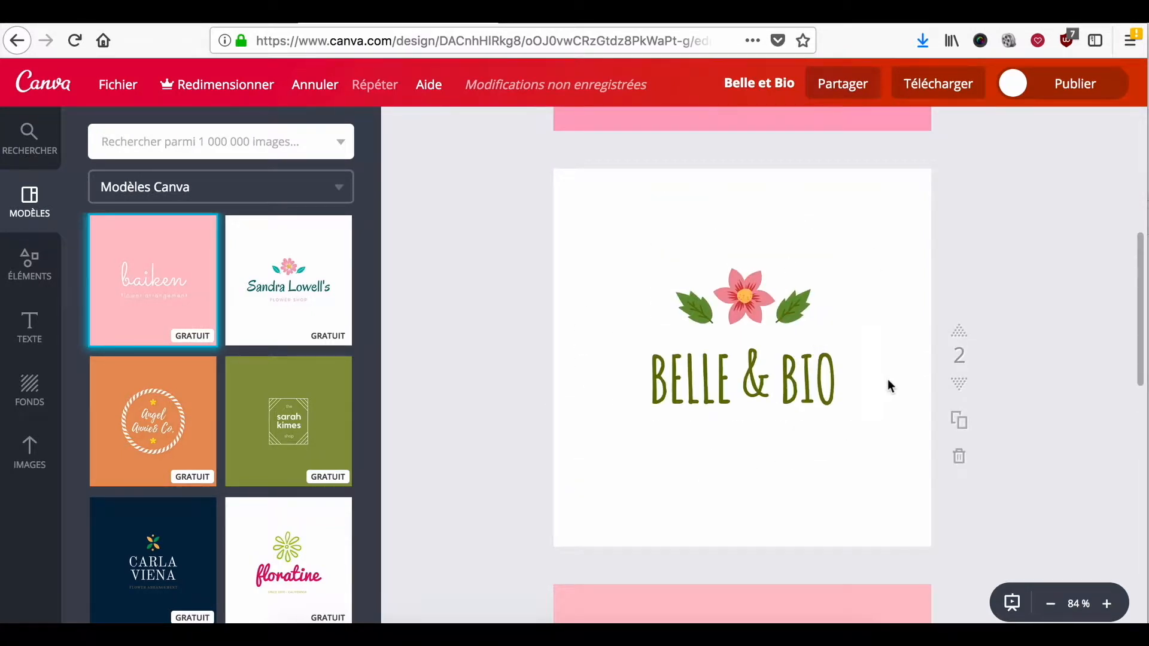
{"action": "scroll", "coordinate": [888, 380], "scroll_direction": "down", "scroll_amount": 6}
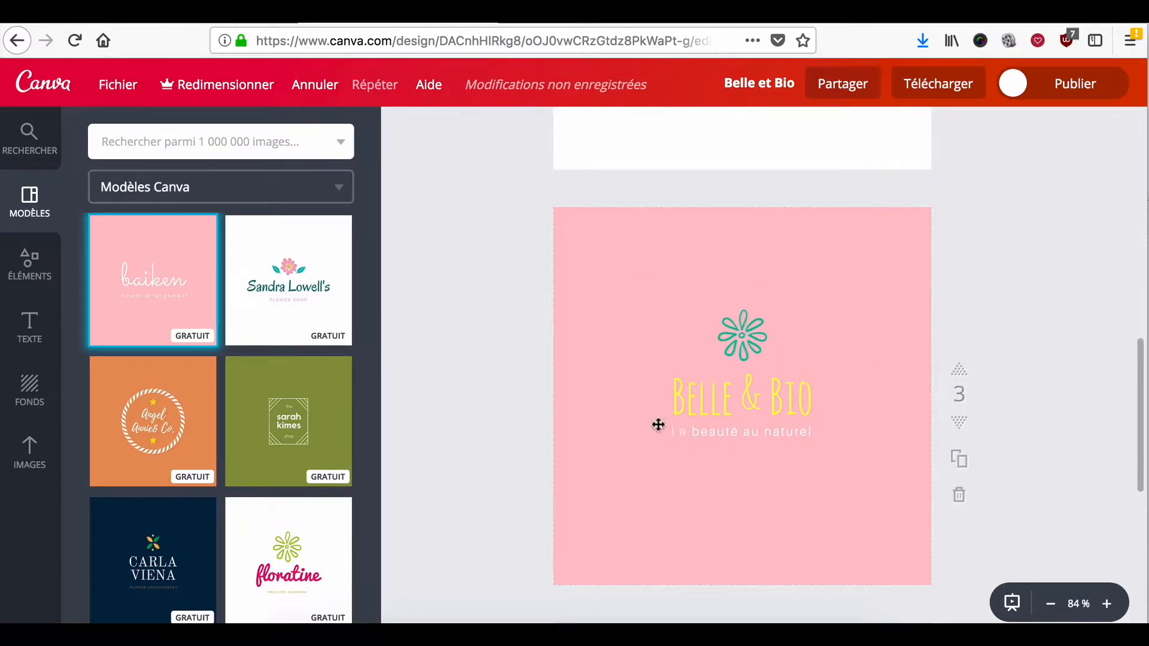
{"action": "scroll", "coordinate": [839, 425], "scroll_direction": "down", "scroll_amount": 5}
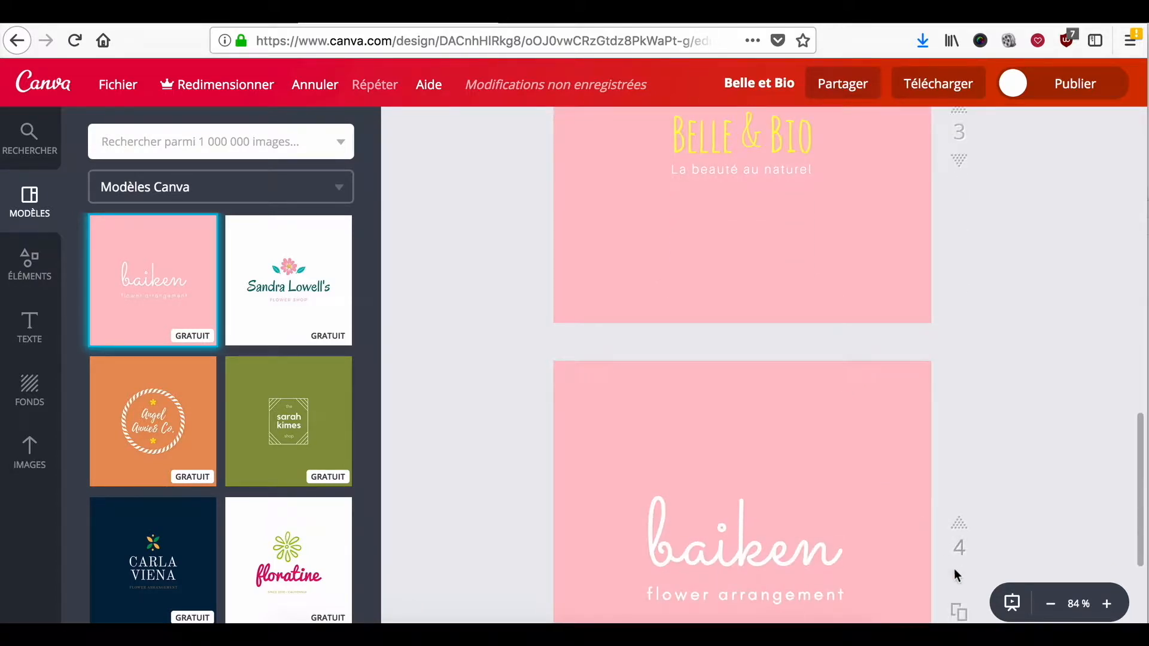
{"action": "scroll", "coordinate": [952, 573], "scroll_direction": "down", "scroll_amount": 2}
{"action": "left_click", "coordinate": [959, 549]}
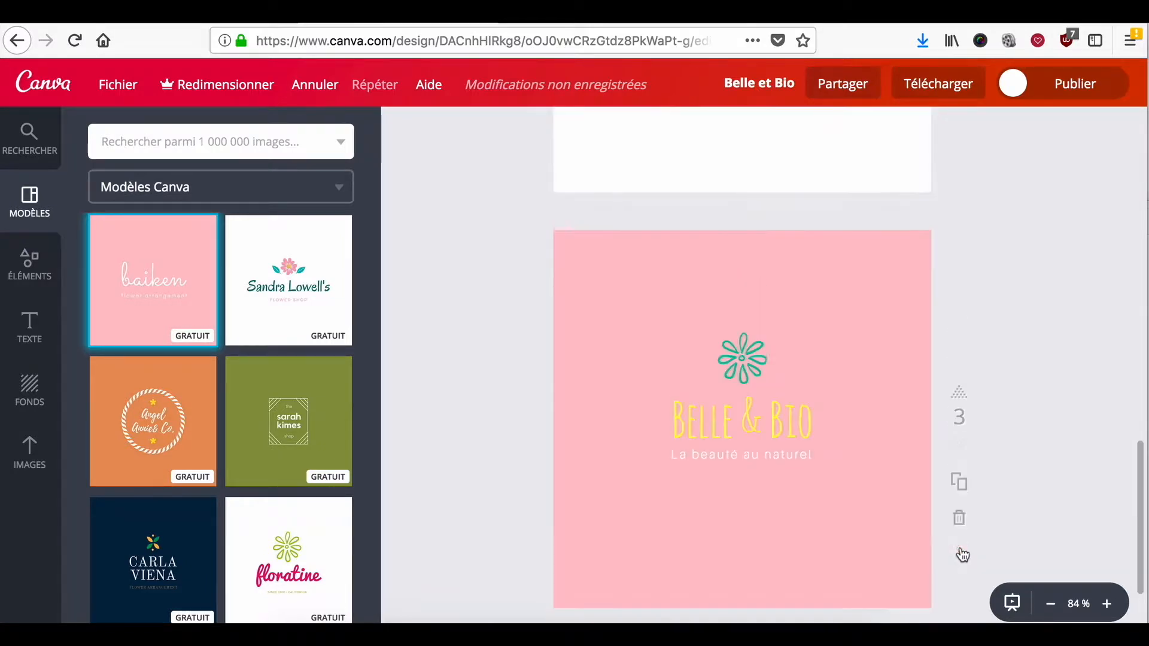
Step: Delete the first page with the "walk on earth" logo
{"action": "scroll", "coordinate": [961, 547], "scroll_direction": "up", "scroll_amount": 10}
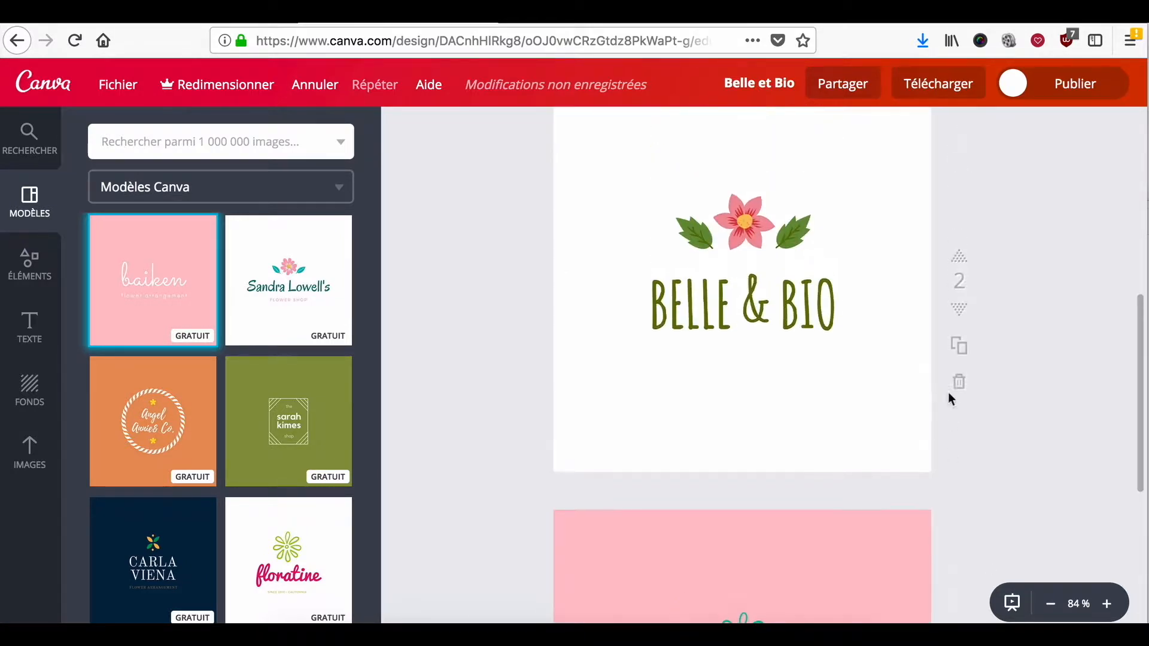
{"action": "scroll", "coordinate": [949, 389], "scroll_direction": "up", "scroll_amount": 2}
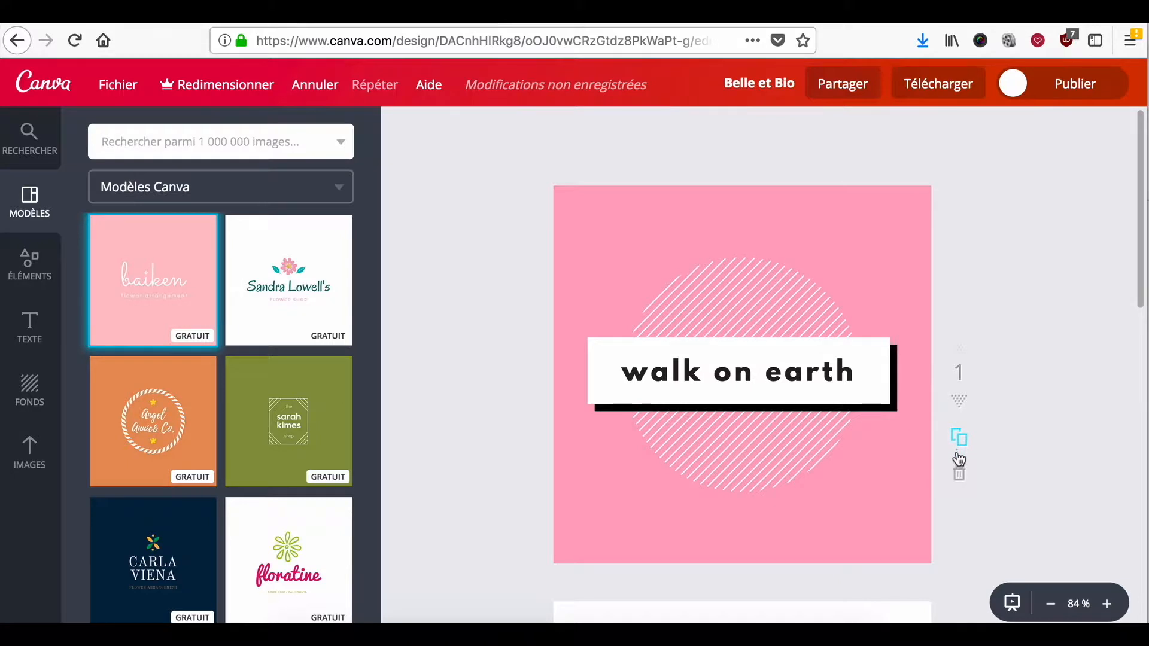
{"action": "left_click", "coordinate": [960, 476]}
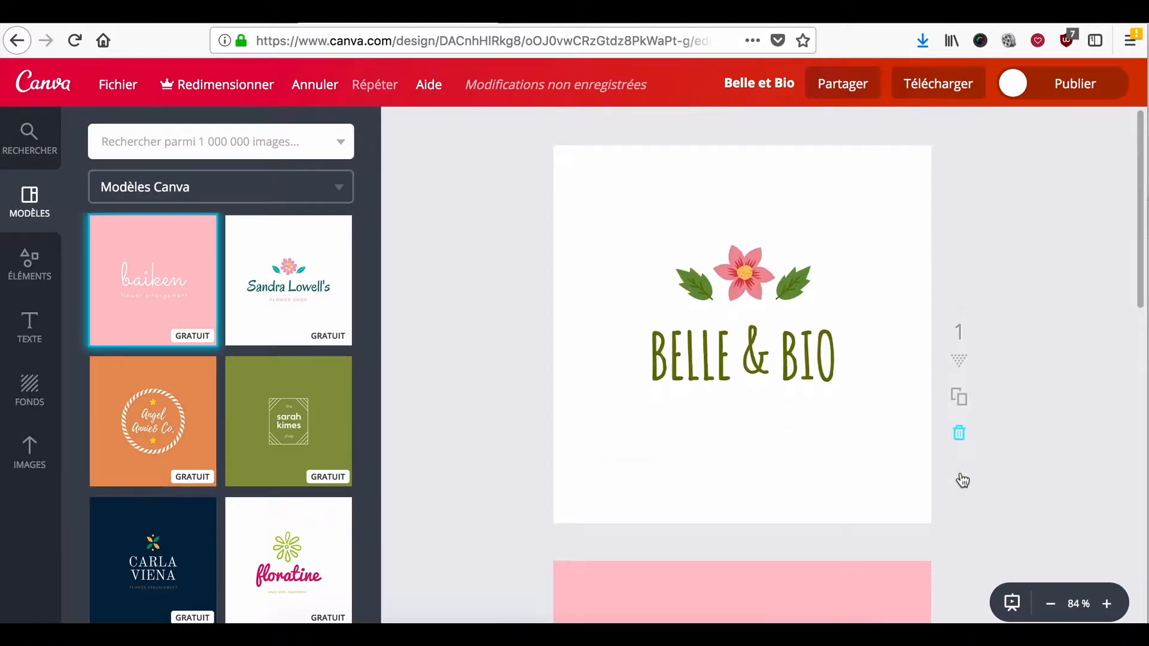
Step: Add a new third page at the end of the design and remove its pink background
{"action": "left_click", "coordinate": [787, 537]}
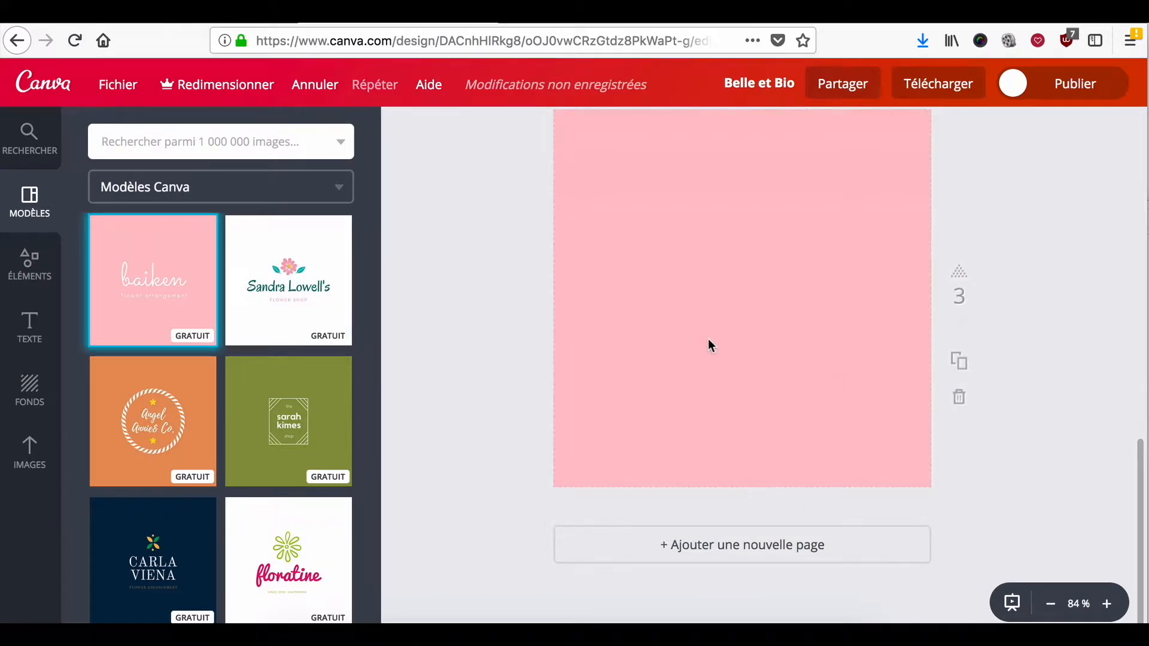
{"action": "left_click", "coordinate": [689, 300]}
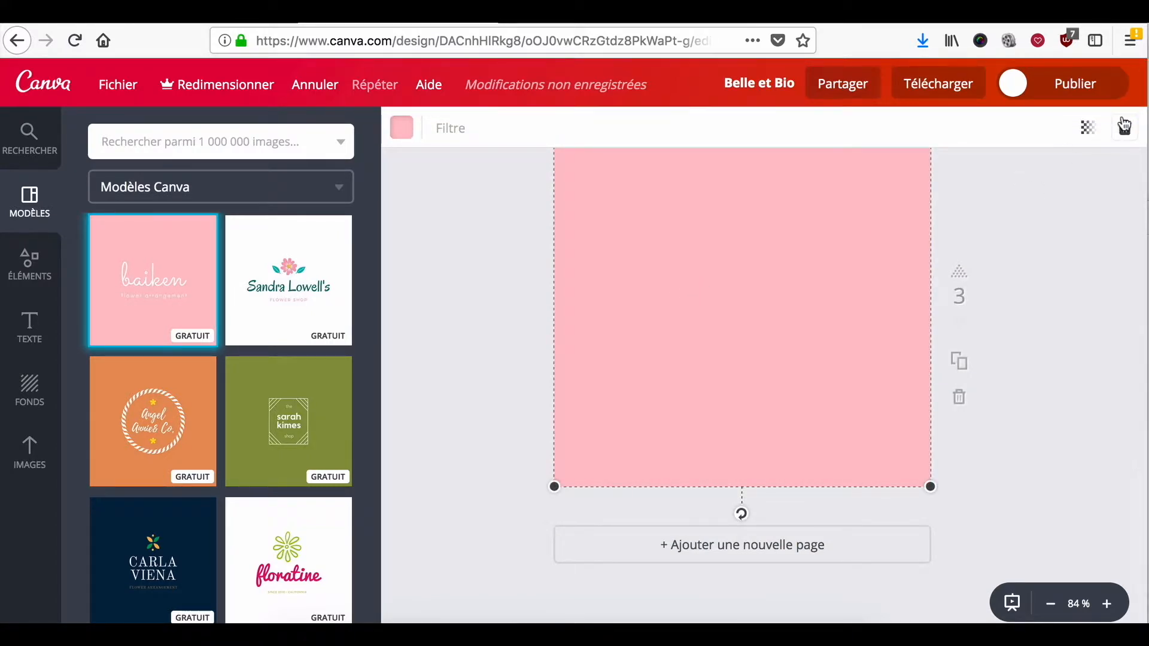
{"action": "left_click", "coordinate": [1124, 126]}
{"action": "scroll", "coordinate": [1107, 263], "scroll_direction": "up", "scroll_amount": 1}
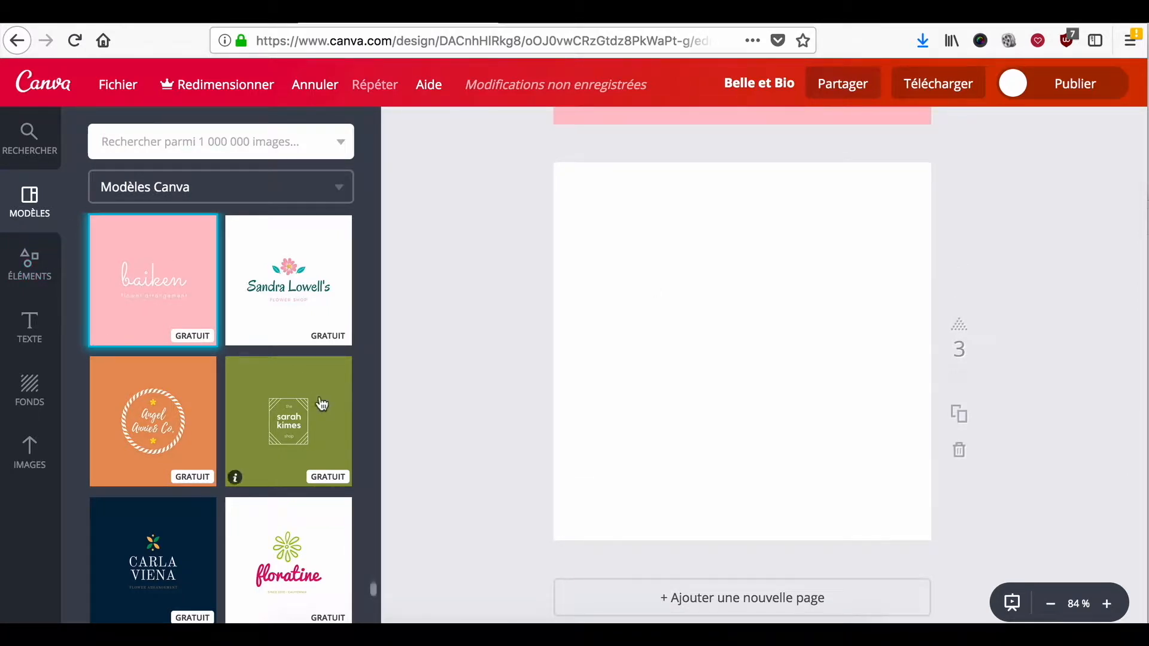
Step: Insert a solid square shape that nearly fills the blank third page
{"action": "scroll", "coordinate": [322, 404], "scroll_direction": "down", "scroll_amount": 8}
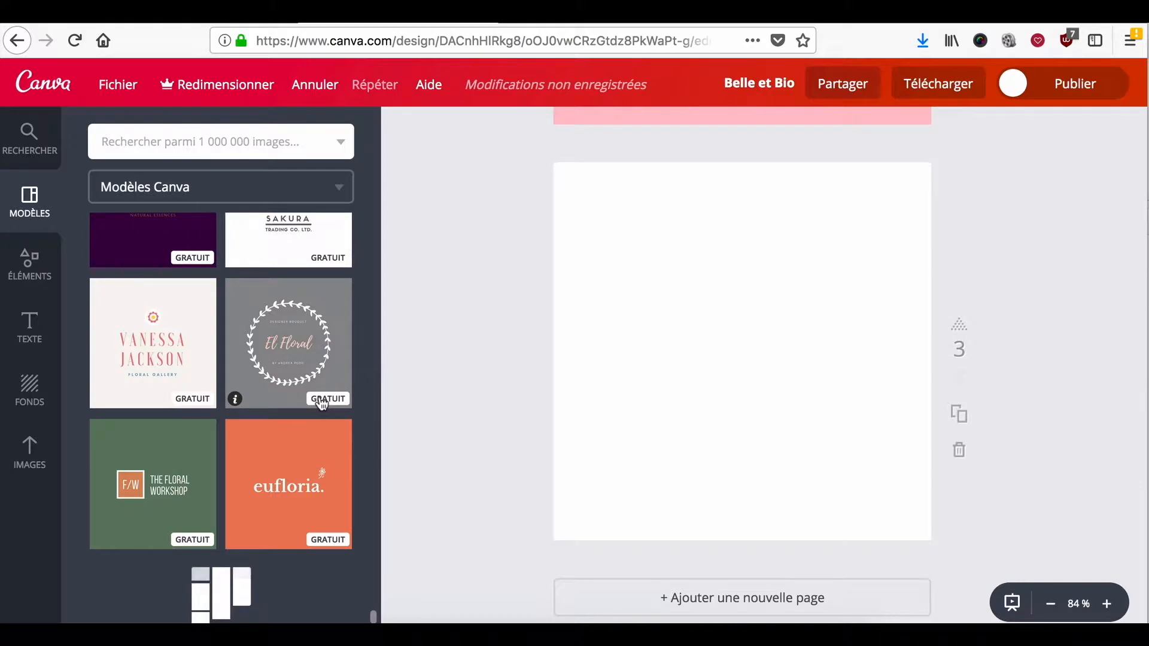
{"action": "left_click", "coordinate": [36, 265]}
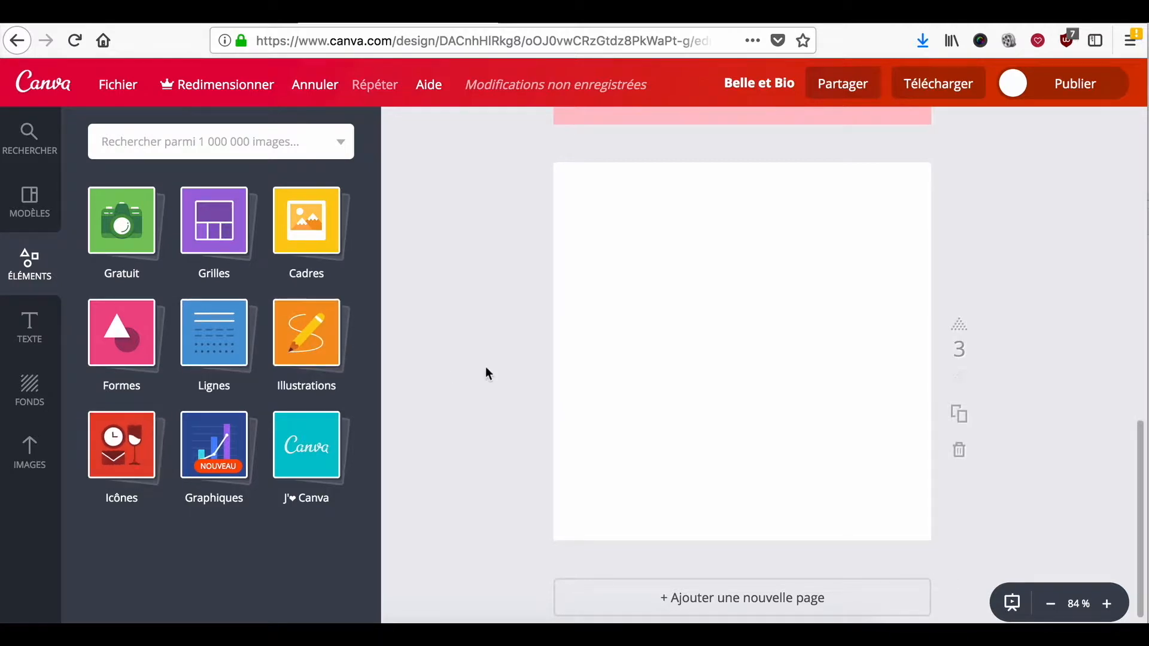
{"action": "left_click", "coordinate": [133, 340]}
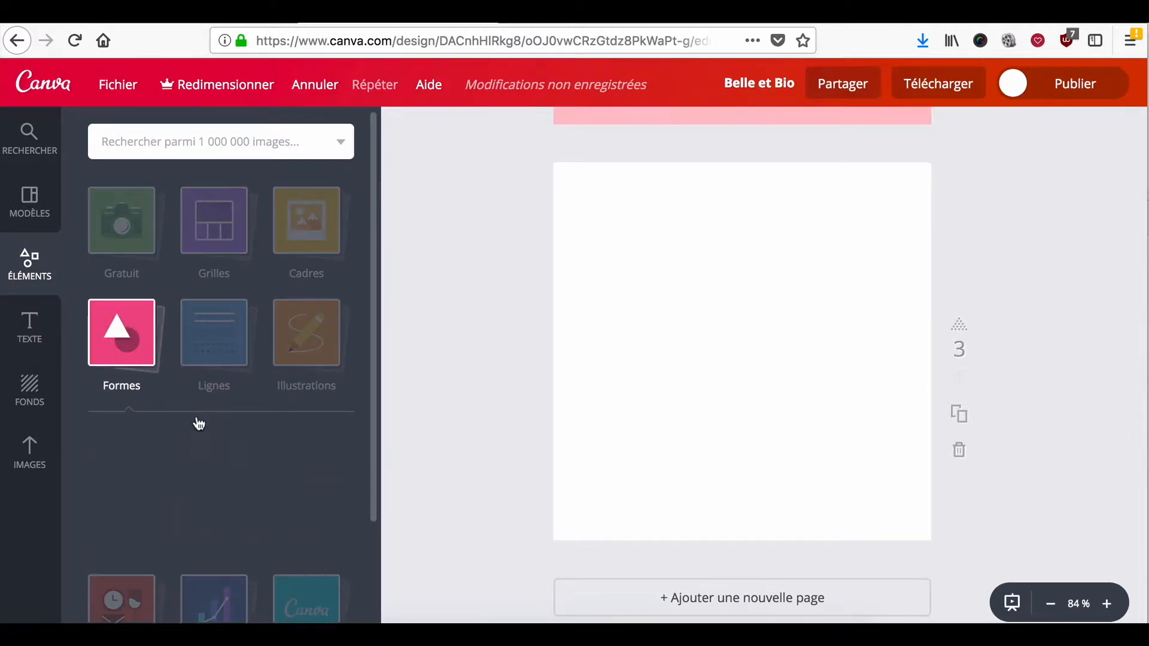
{"action": "scroll", "coordinate": [207, 522], "scroll_direction": "down", "scroll_amount": 1}
{"action": "left_click_drag", "start_coordinate": [125, 476], "coordinate": [705, 359]}
{"action": "left_click", "coordinate": [1009, 262]}
Step: Add an outlined square shape to the second page and centre it as a frame around the "Belle & Bio" logo
{"action": "scroll", "coordinate": [792, 310], "scroll_direction": "up", "scroll_amount": 5}
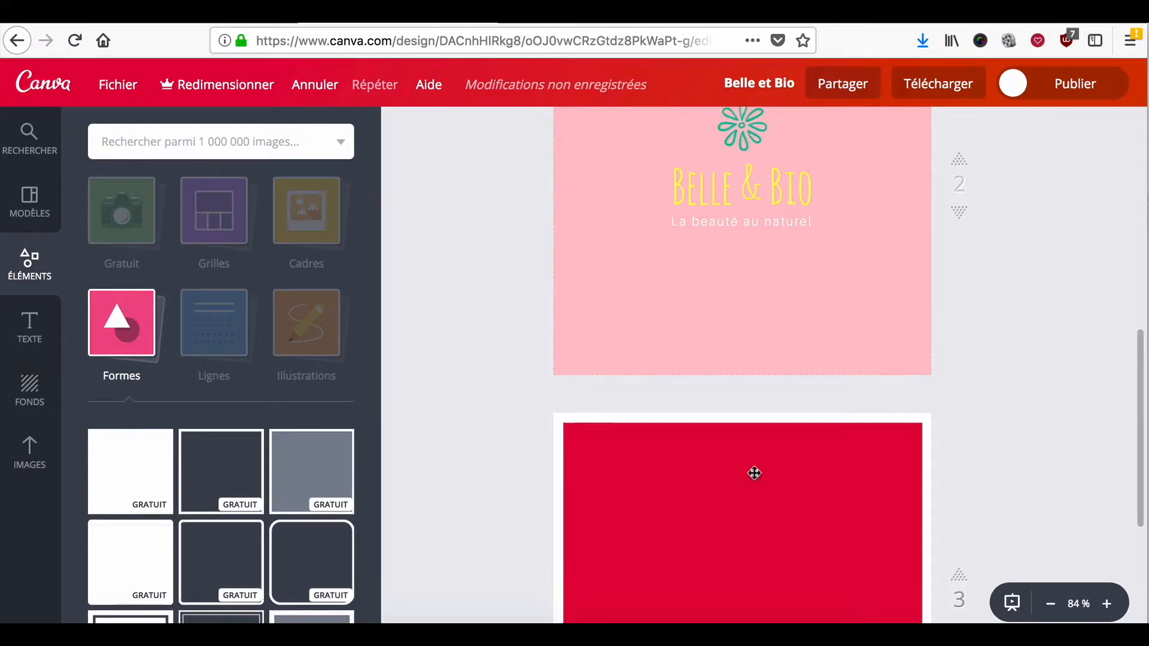
{"action": "left_click", "coordinate": [585, 366]}
{"action": "left_click_drag", "start_coordinate": [202, 472], "coordinate": [557, 355]}
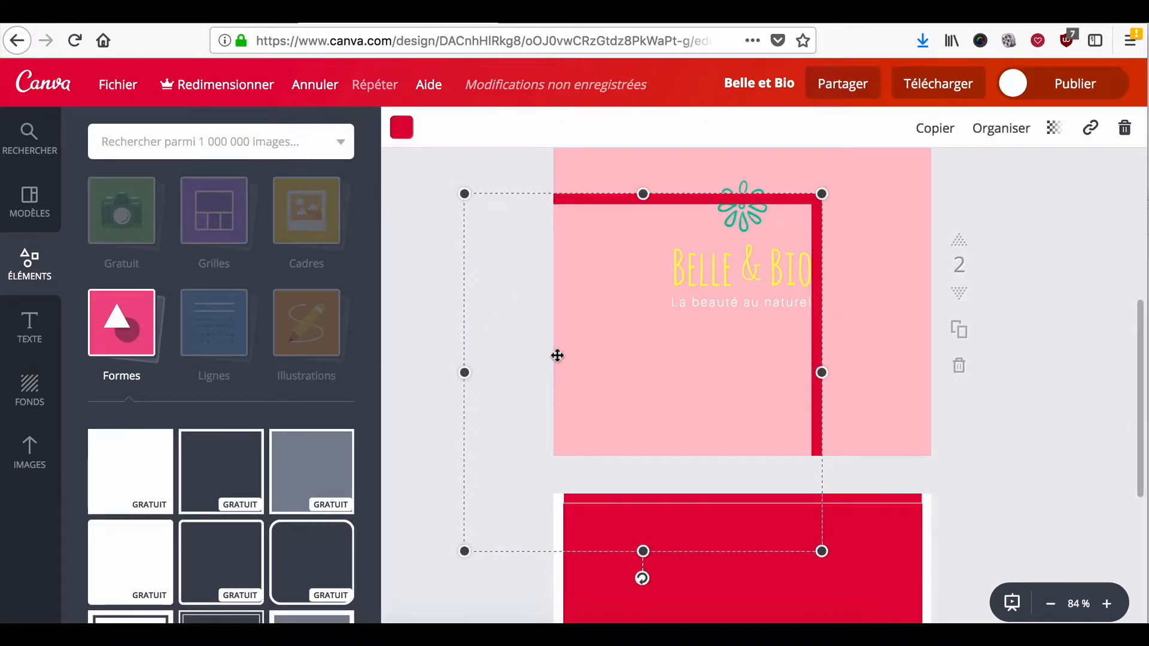
{"action": "left_click_drag", "start_coordinate": [830, 250], "coordinate": [896, 182]}
Step: Recolour the square frame around the second page's logo white
{"action": "left_click", "coordinate": [402, 128]}
{"action": "scroll", "coordinate": [536, 362], "scroll_direction": "down", "scroll_amount": 1}
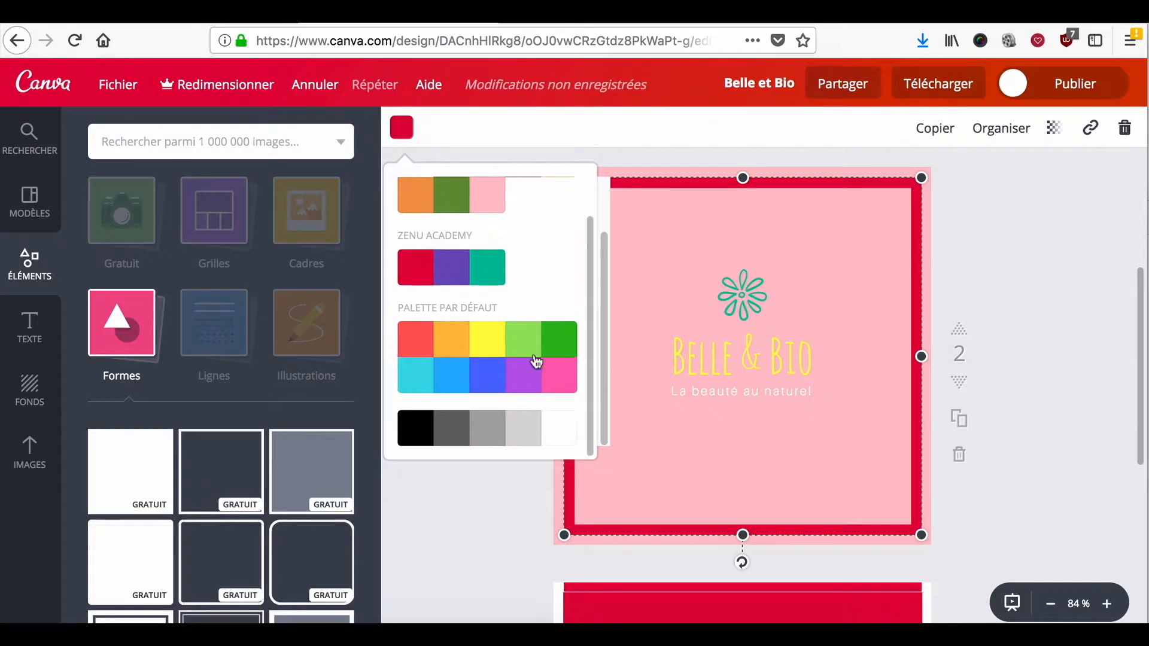
{"action": "left_click", "coordinate": [563, 428]}
{"action": "left_click", "coordinate": [1054, 297]}
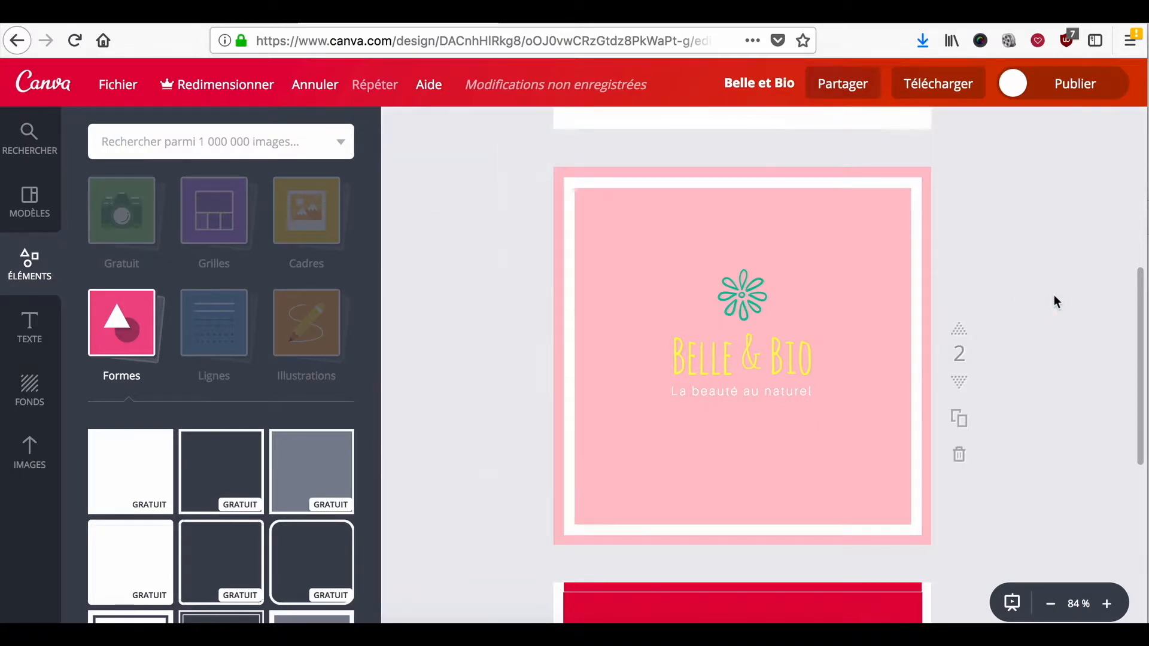
Step: Insert the brain icon from the icon collection on the third page's red square, shrink it and place it in the upper middle
{"action": "scroll", "coordinate": [1054, 294], "scroll_direction": "down", "scroll_amount": 5}
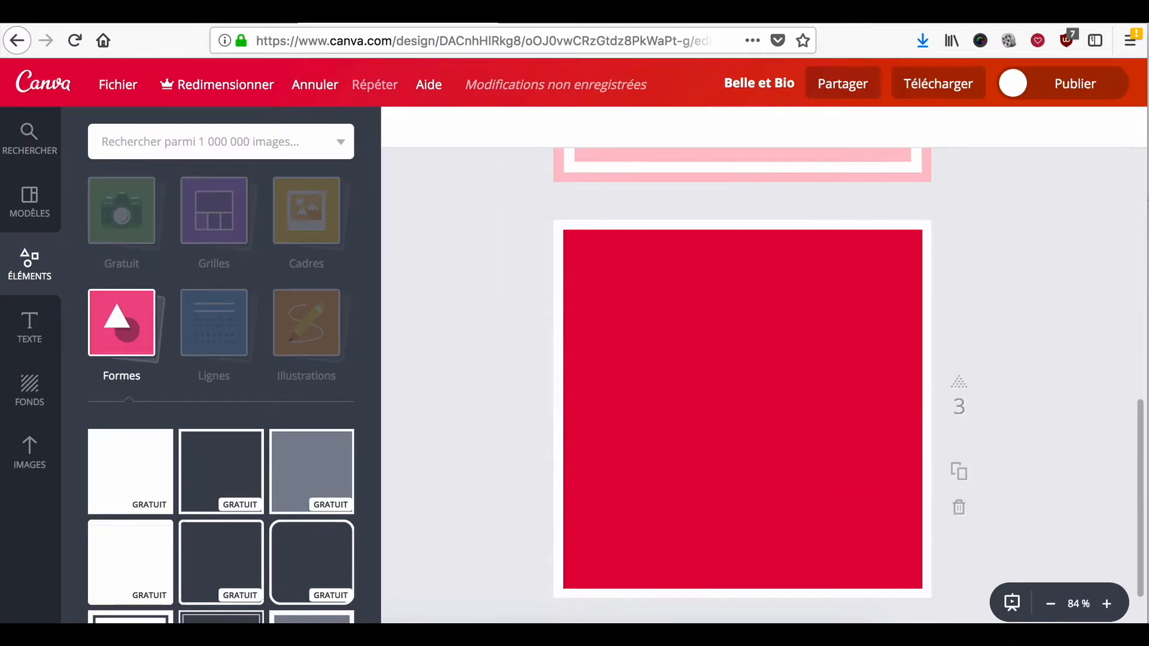
{"action": "left_click", "coordinate": [117, 323]}
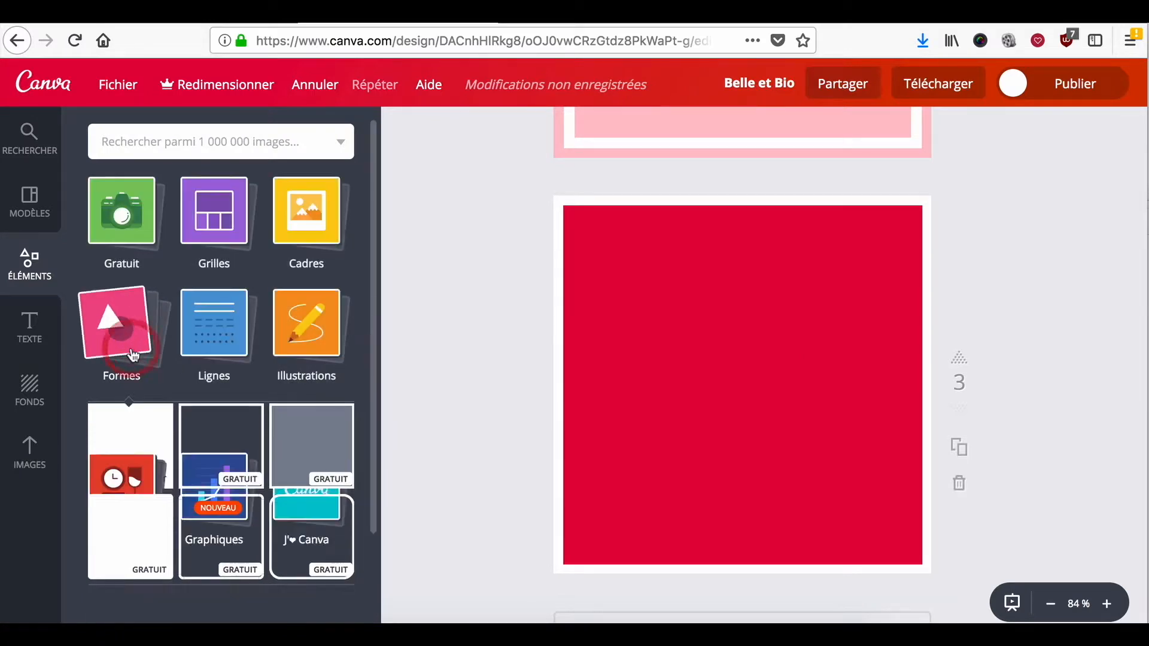
{"action": "left_click", "coordinate": [137, 450]}
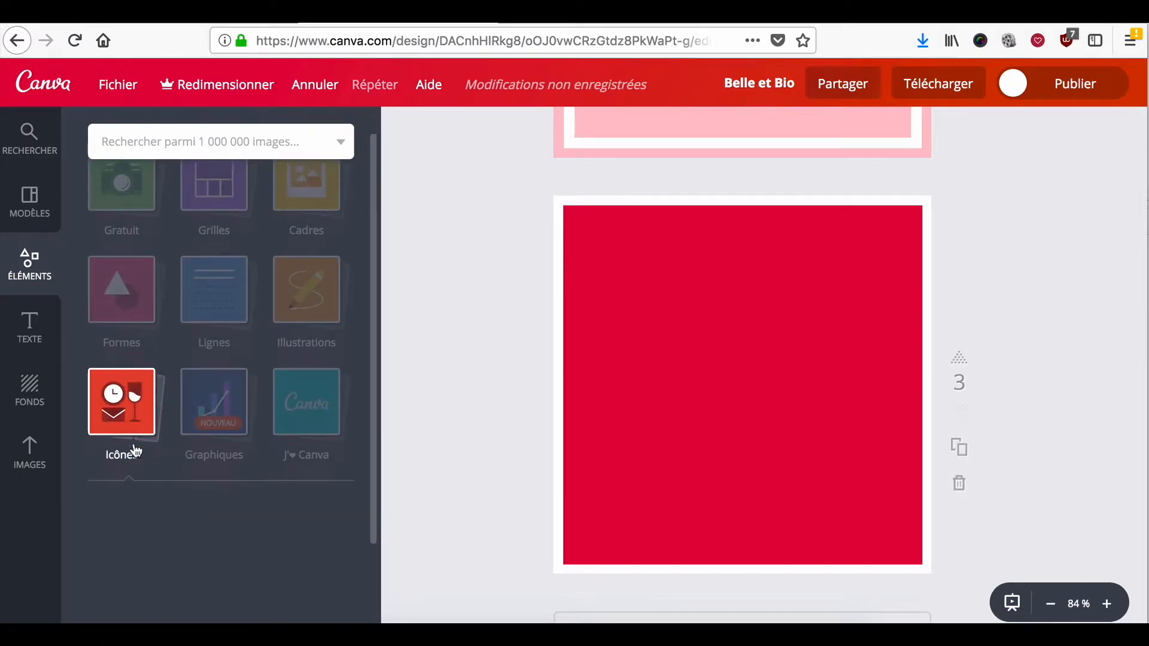
{"action": "scroll", "coordinate": [136, 448], "scroll_direction": "down", "scroll_amount": 8}
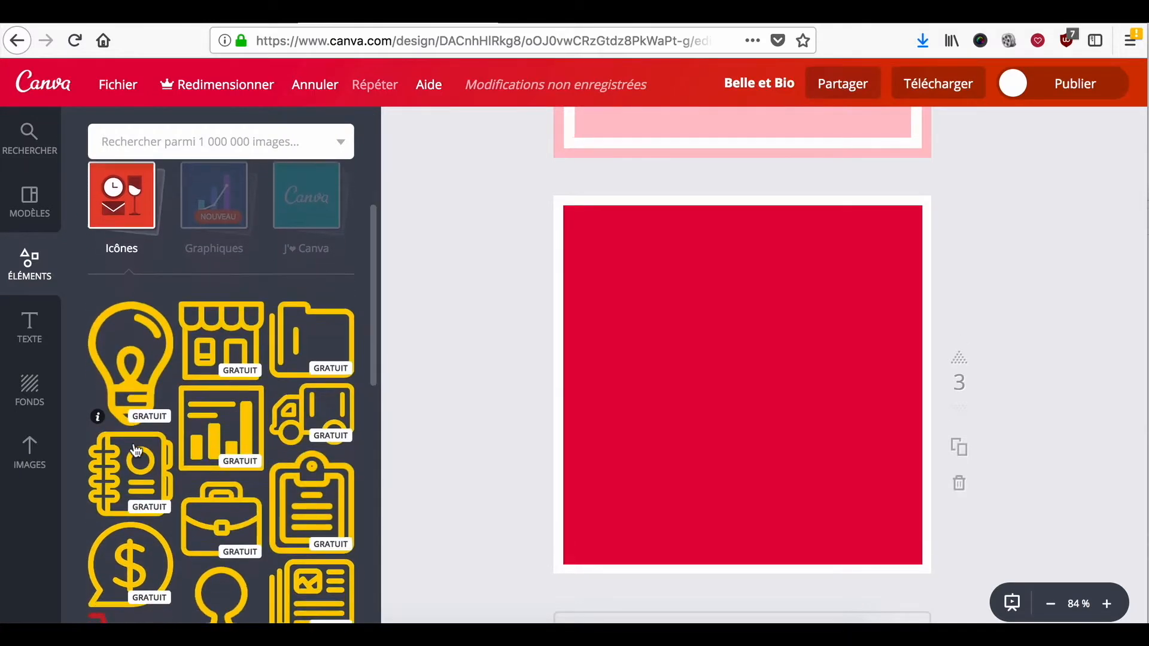
{"action": "scroll", "coordinate": [135, 449], "scroll_direction": "down", "scroll_amount": 3}
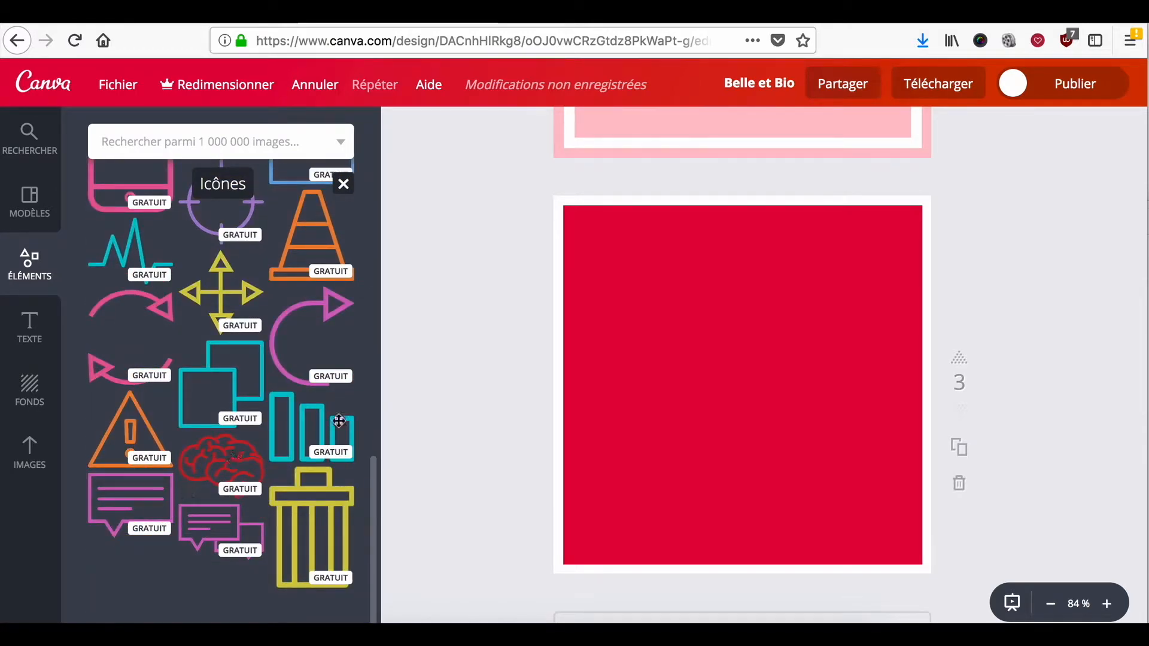
{"action": "left_click_drag", "start_coordinate": [339, 421], "coordinate": [792, 315]}
{"action": "left_click_drag", "start_coordinate": [888, 477], "coordinate": [751, 369]}
{"action": "left_click_drag", "start_coordinate": [708, 319], "coordinate": [801, 360]}
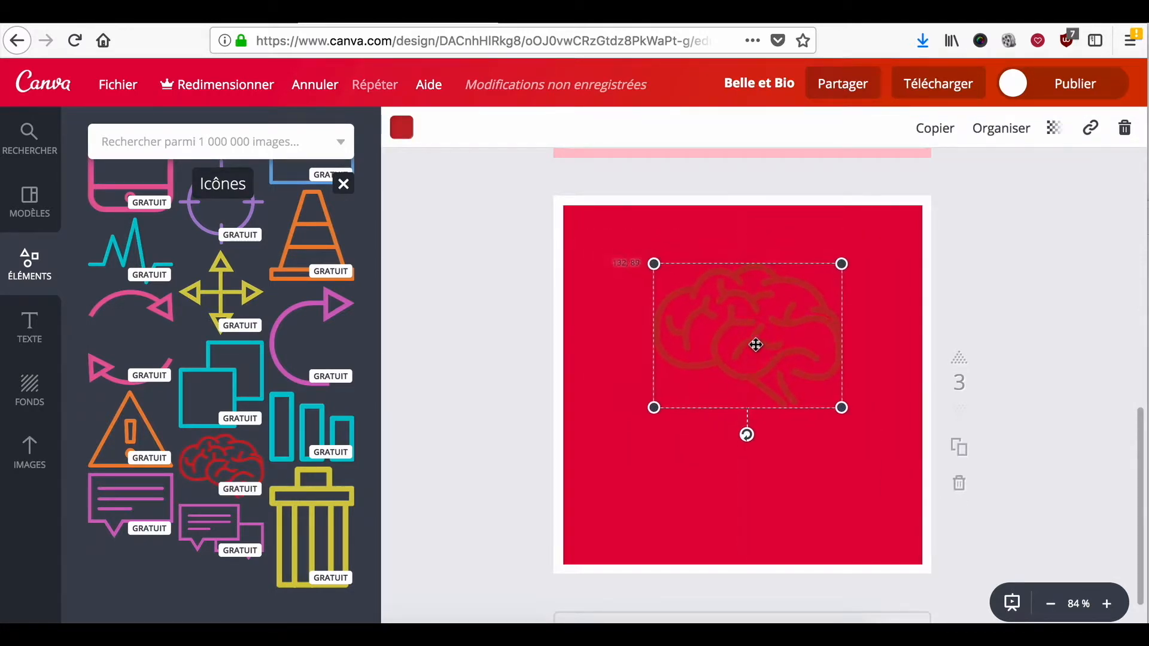
Step: Recolour the brain icon yellow, then make it slightly smaller and re-centre it in the upper half of the red square
{"action": "left_click", "coordinate": [401, 127]}
{"action": "left_click", "coordinate": [482, 336]}
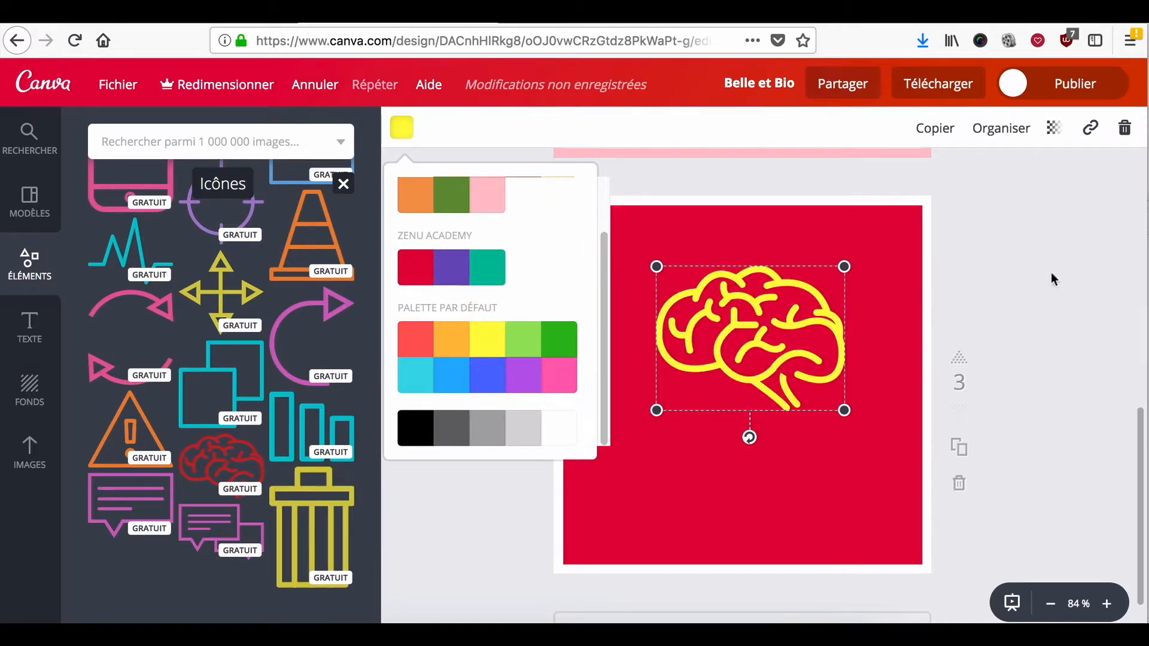
{"action": "left_click_drag", "start_coordinate": [844, 410], "coordinate": [804, 388]}
{"action": "left_click_drag", "start_coordinate": [731, 341], "coordinate": [740, 348]}
{"action": "left_click", "coordinate": [501, 380]}
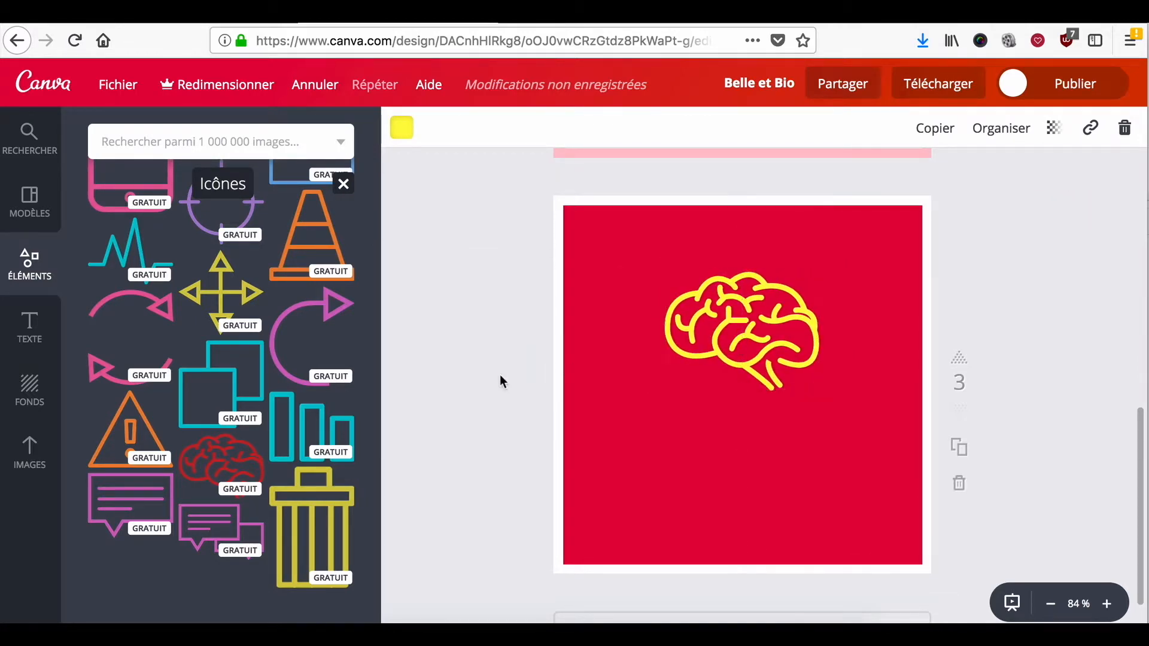
Step: Add a title below the brain icon on the third page and replace its placeholder text with "Belle & Bio"
{"action": "left_click", "coordinate": [30, 328]}
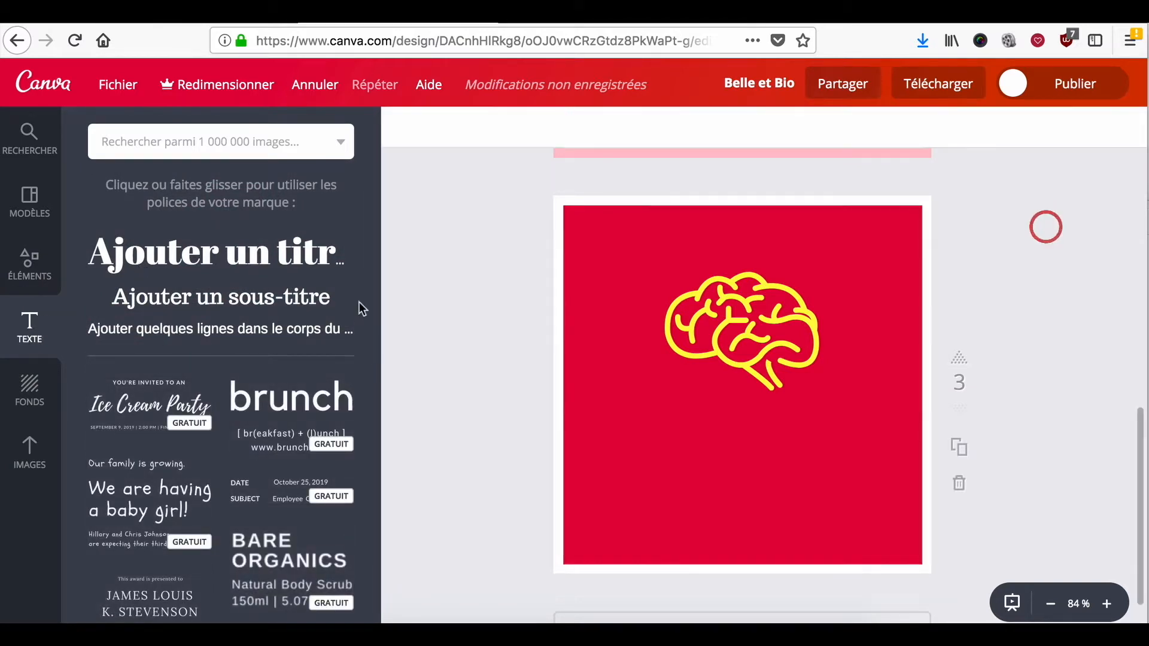
{"action": "left_click_drag", "start_coordinate": [270, 265], "coordinate": [767, 449]}
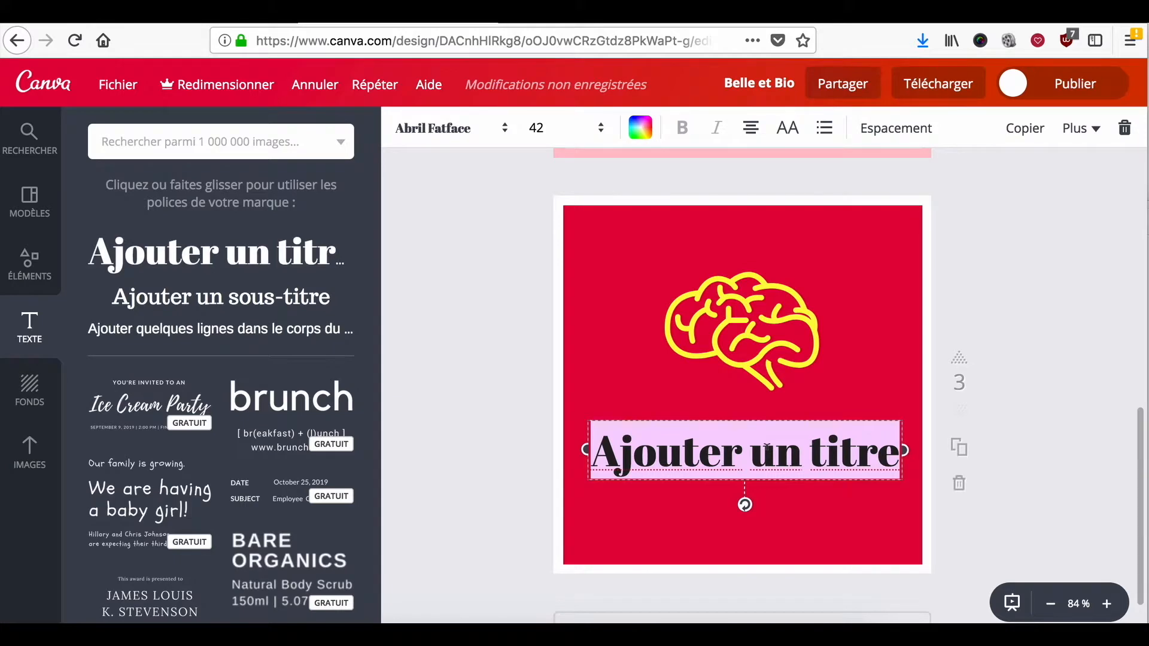
{"action": "type", "text": "Belle et"}
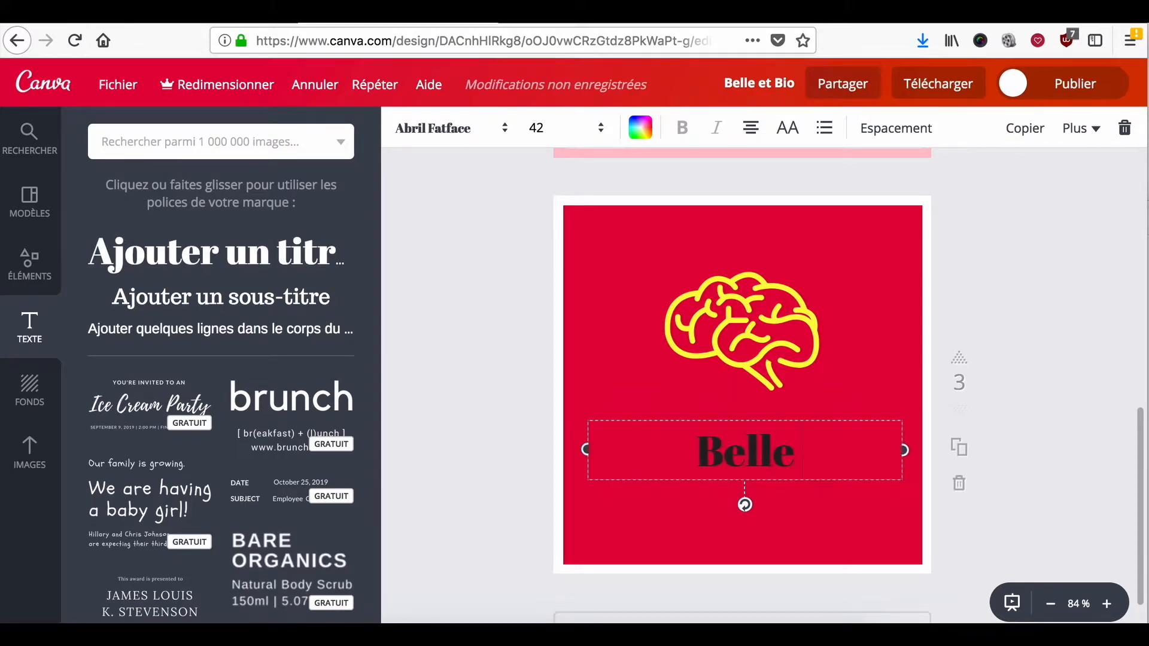
{"action": "key", "text": "BackSpace"}
{"action": "key", "text": "BackSpace"}
{"action": "key", "text": "BackSpace"}
{"action": "type", "text": "& Bio"}
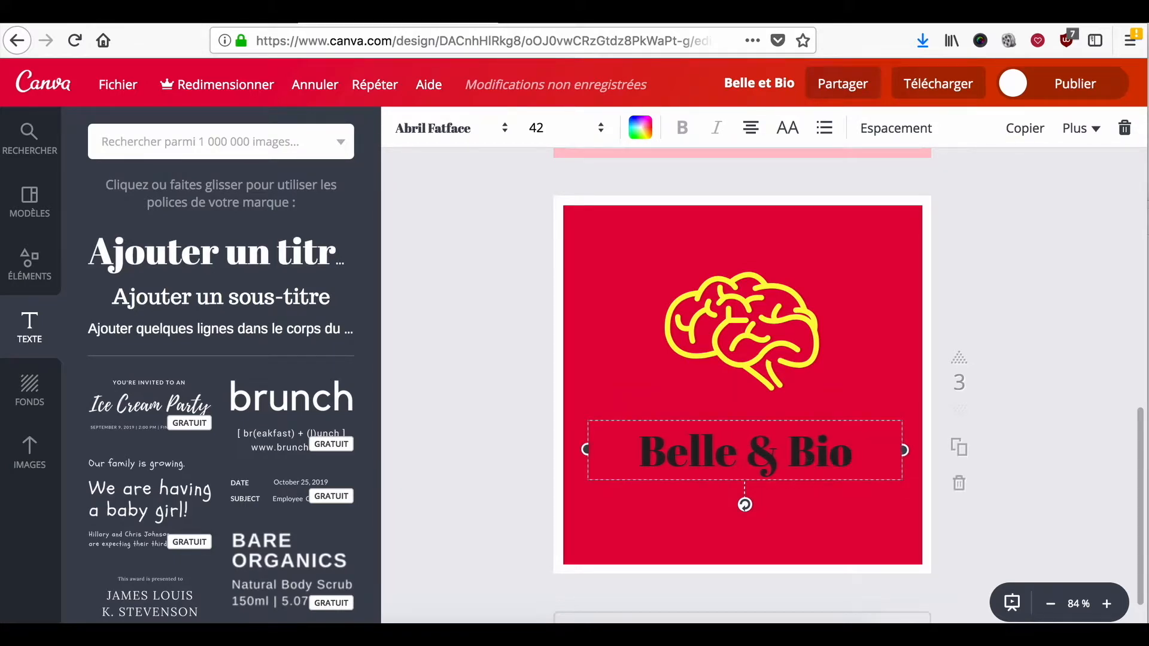
Step: Set the font of the whole "Belle & Bio" title to Amatic Small Caps
{"action": "key", "text": "shift+Left"}
{"action": "key", "text": "shift+Home"}
{"action": "left_click", "coordinate": [472, 130]}
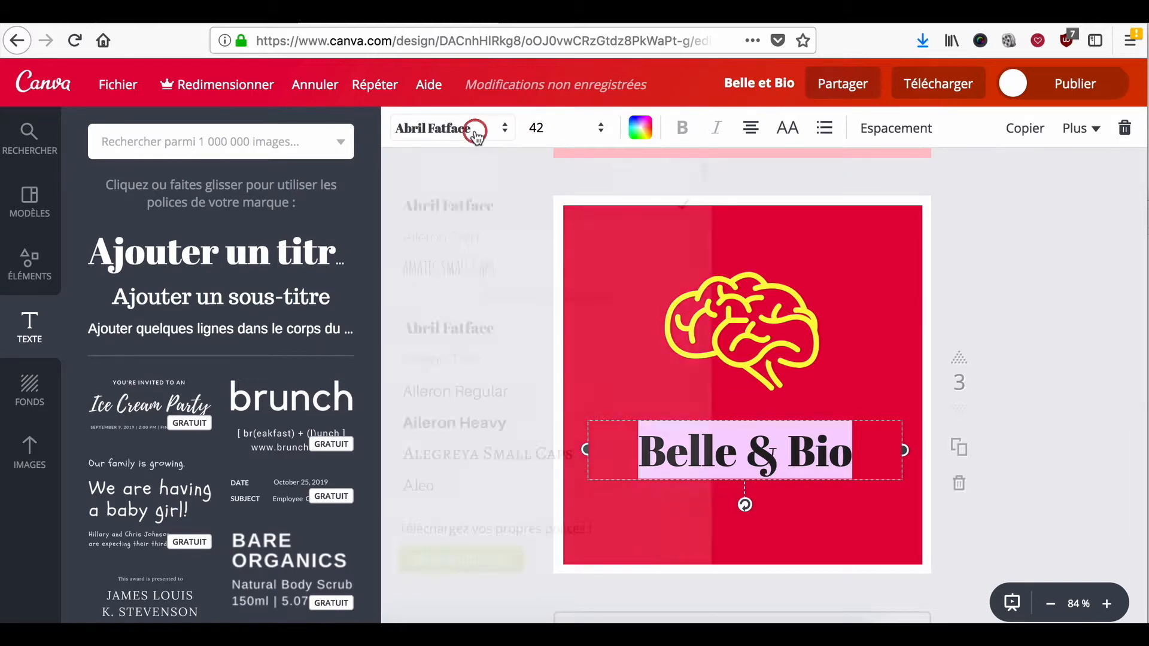
{"action": "left_click", "coordinate": [485, 271]}
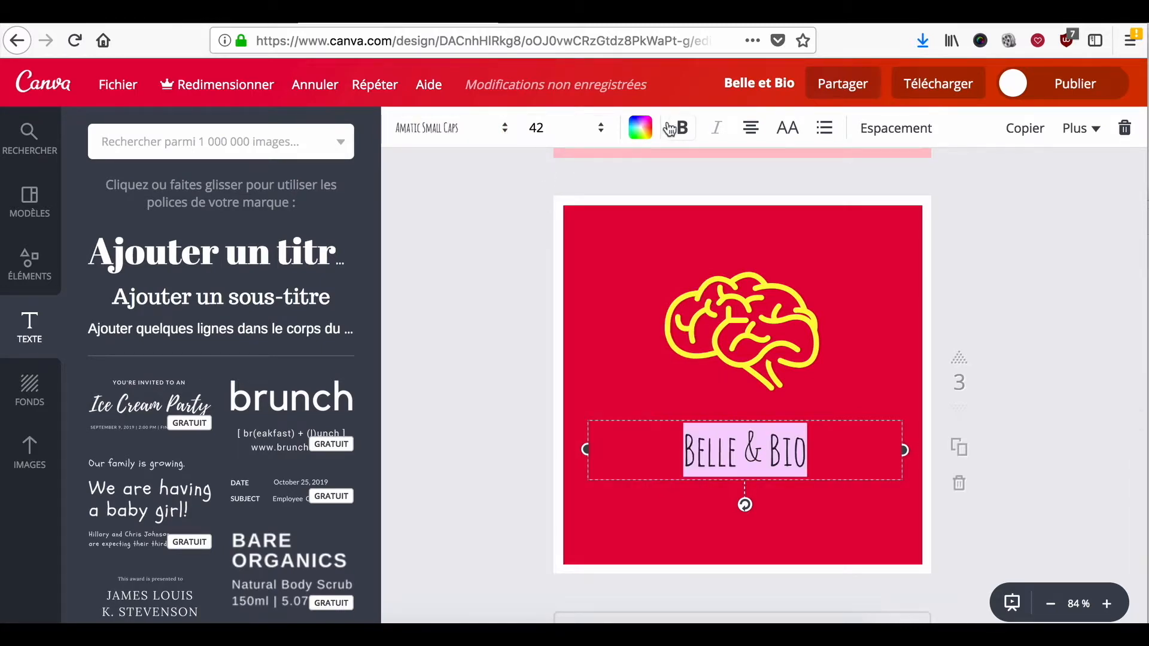
Step: Give the "Belle & Bio" title a custom orange colour, faa406, from the colour wheel
{"action": "left_click", "coordinate": [639, 127]}
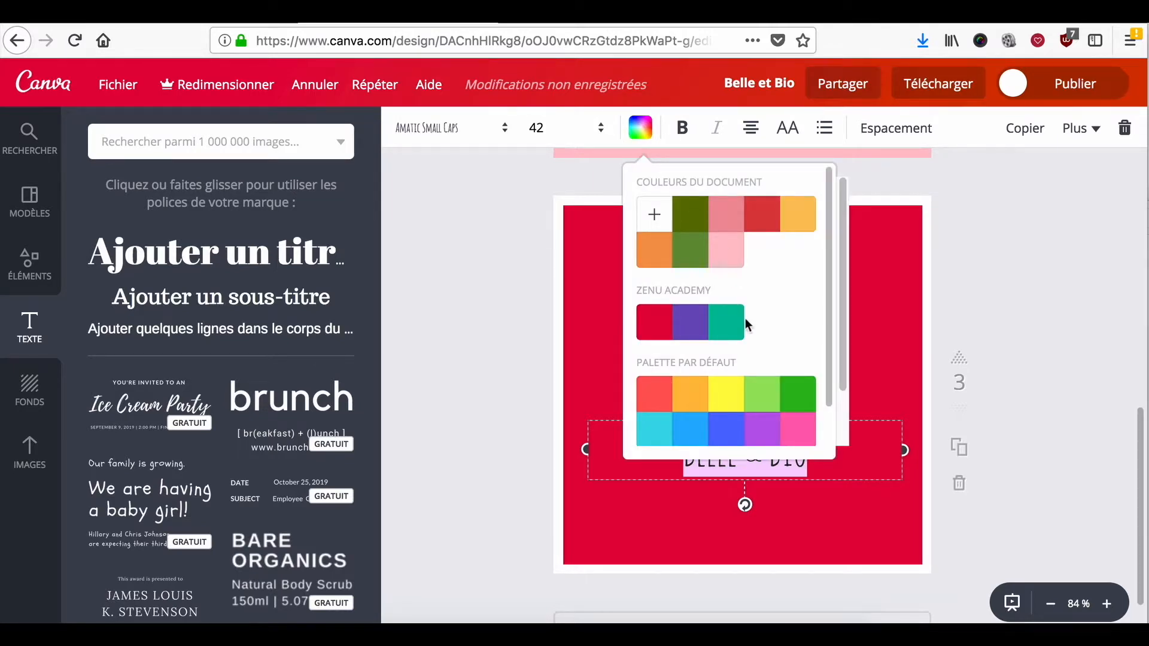
{"action": "scroll", "coordinate": [745, 323], "scroll_direction": "down", "scroll_amount": 2}
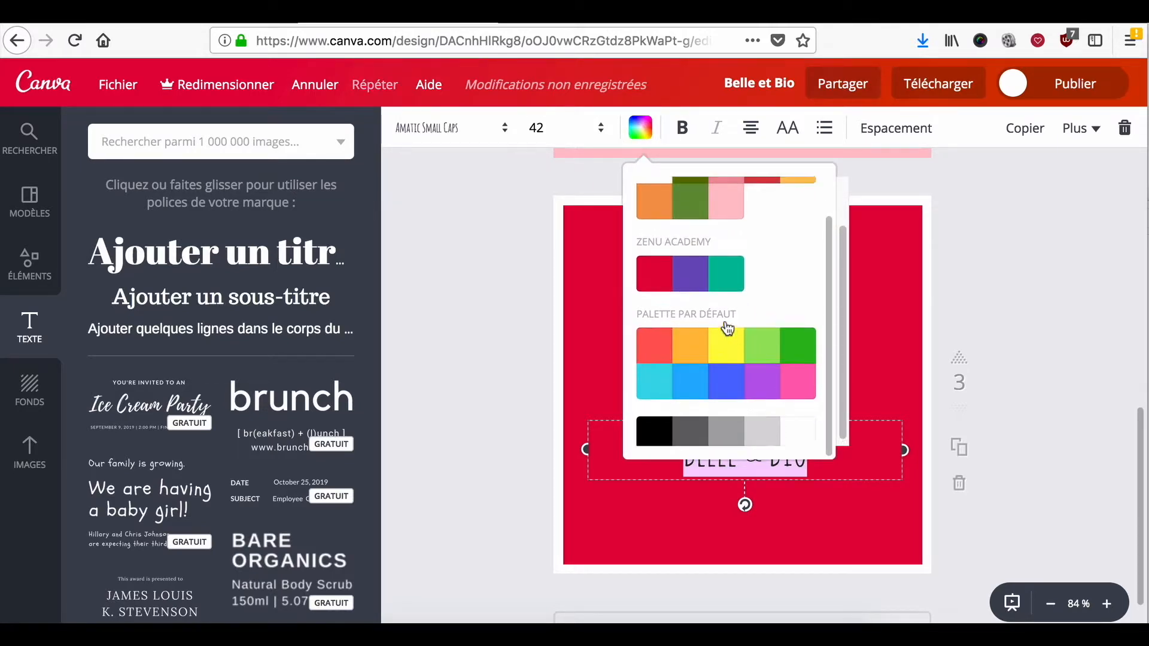
{"action": "scroll", "coordinate": [728, 328], "scroll_direction": "up", "scroll_amount": 2}
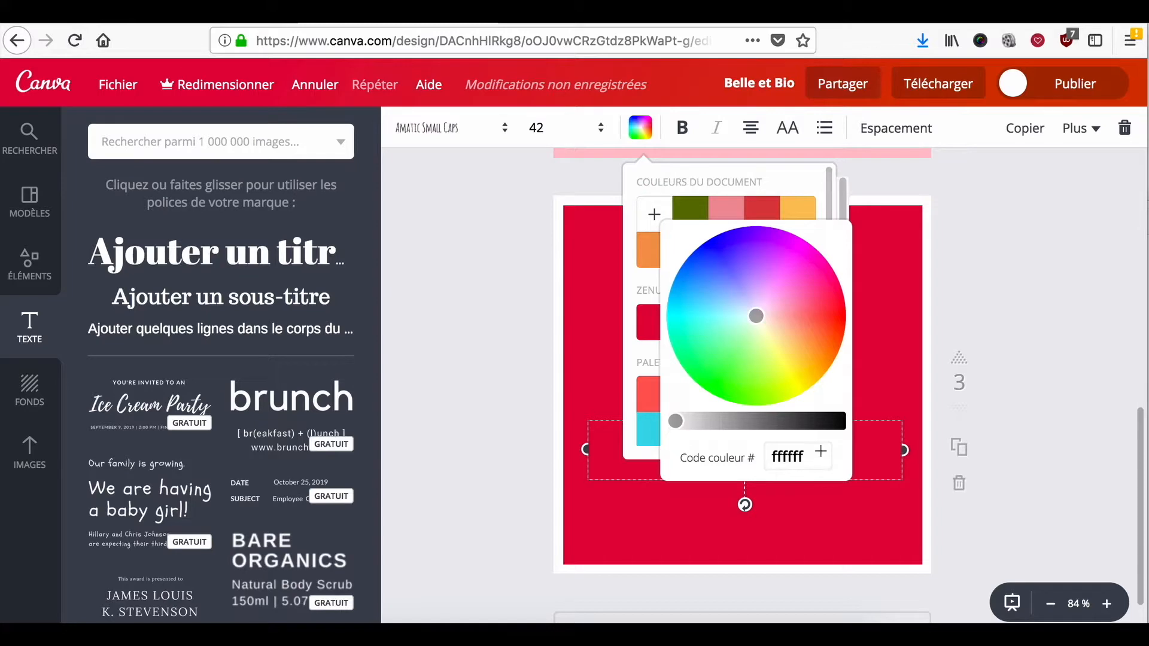
{"action": "left_click", "coordinate": [752, 456]}
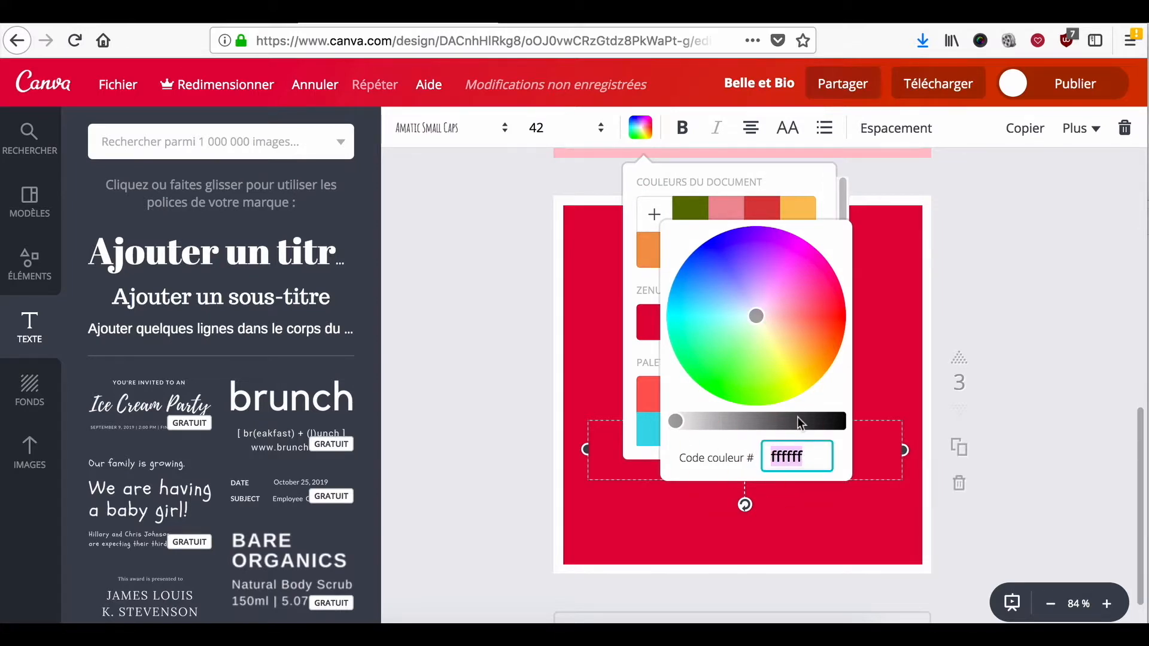
{"action": "left_click_drag", "start_coordinate": [767, 322], "coordinate": [746, 306]}
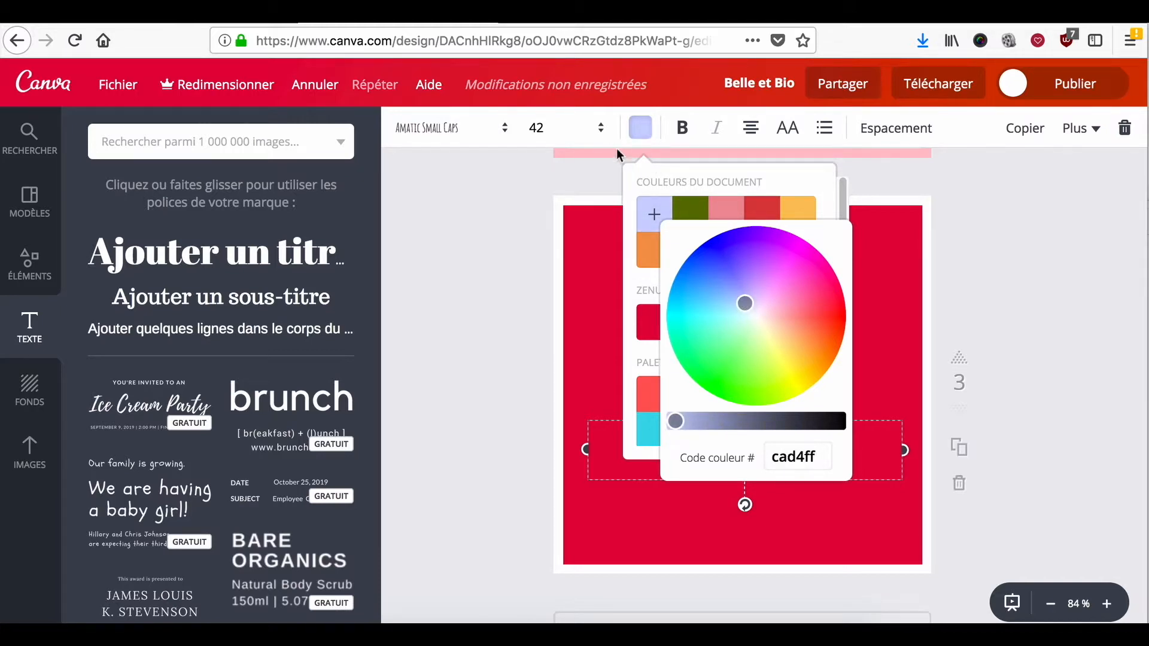
{"action": "left_click_drag", "start_coordinate": [743, 299], "coordinate": [817, 365]}
{"action": "mouse_move", "coordinate": [675, 421]}
{"action": "left_mouse_down"}
{"action": "mouse_move", "coordinate": [688, 422]}
{"action": "mouse_move", "coordinate": [678, 421]}
{"action": "left_mouse_up"}
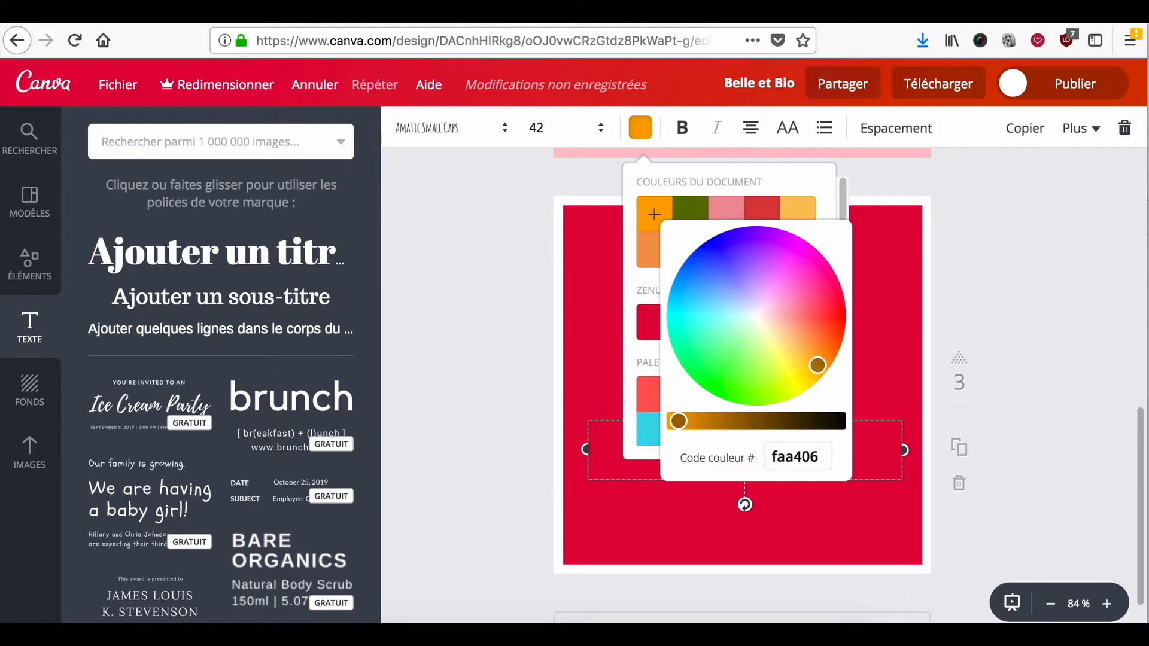
{"action": "left_click", "coordinate": [895, 321]}
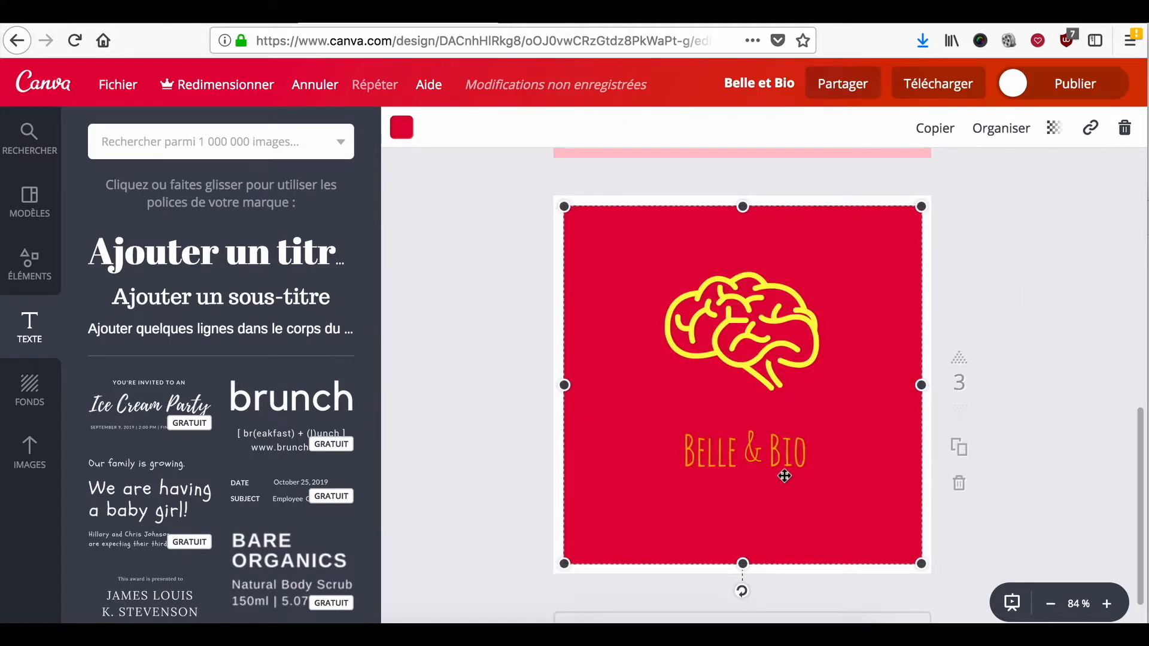
Step: Delete the brain icon from the third page and search the image library for "fleur"
{"action": "left_click", "coordinate": [759, 329]}
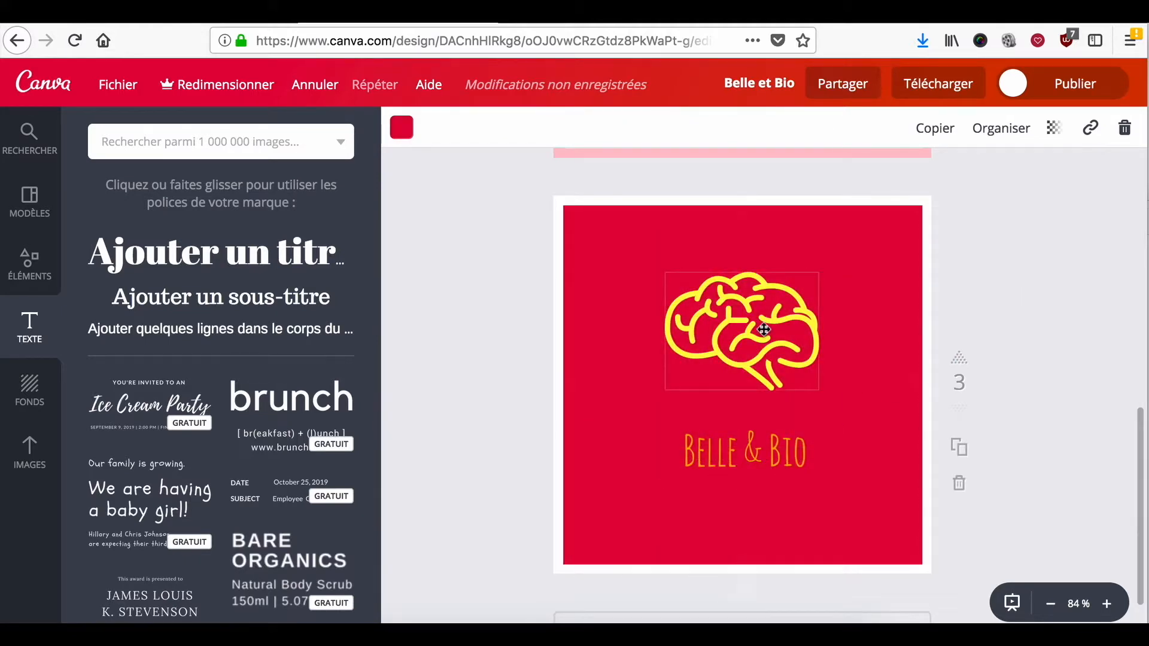
{"action": "left_click", "coordinate": [1124, 128]}
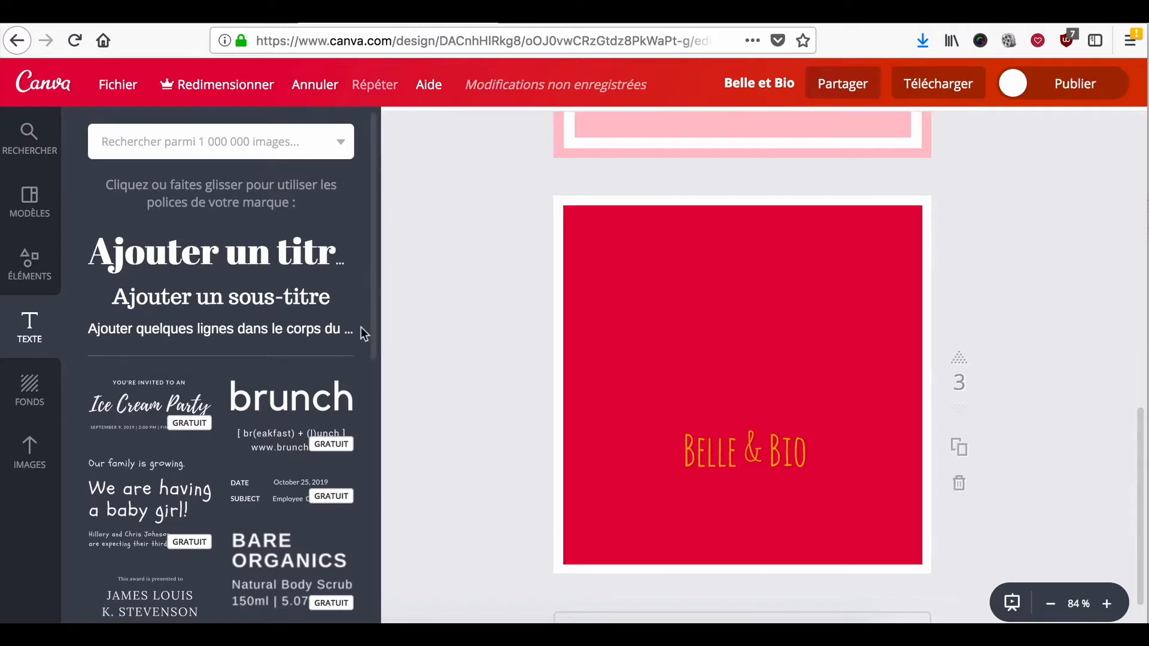
{"action": "left_click", "coordinate": [31, 269]}
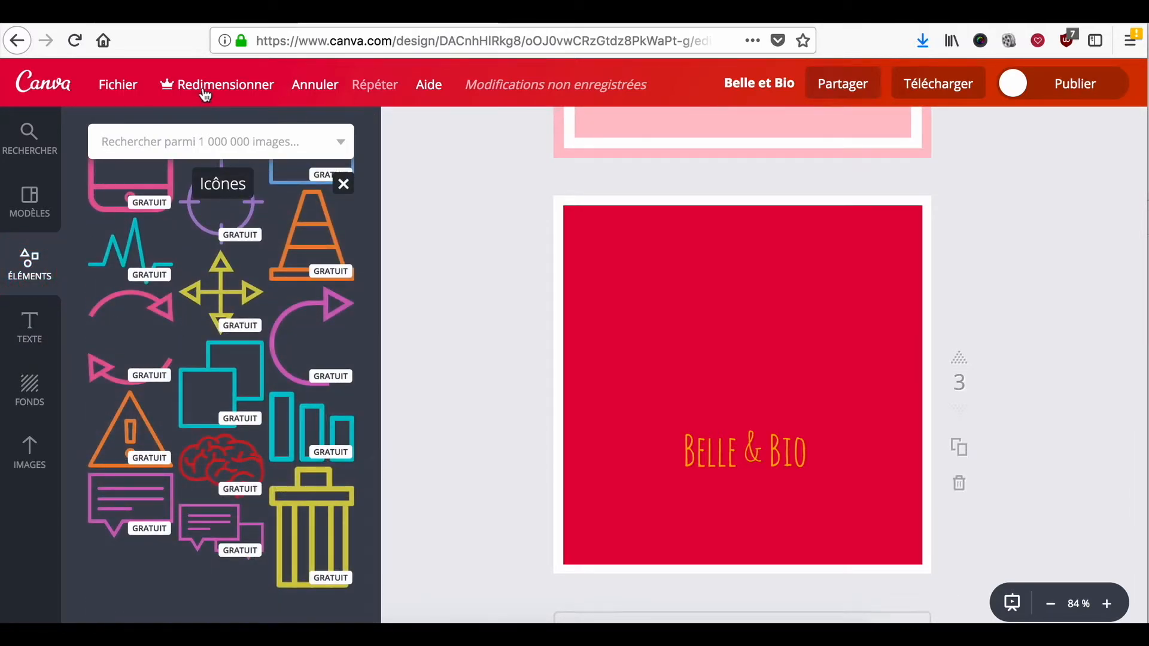
{"action": "left_click", "coordinate": [206, 131]}
{"action": "type", "text": "fle"}
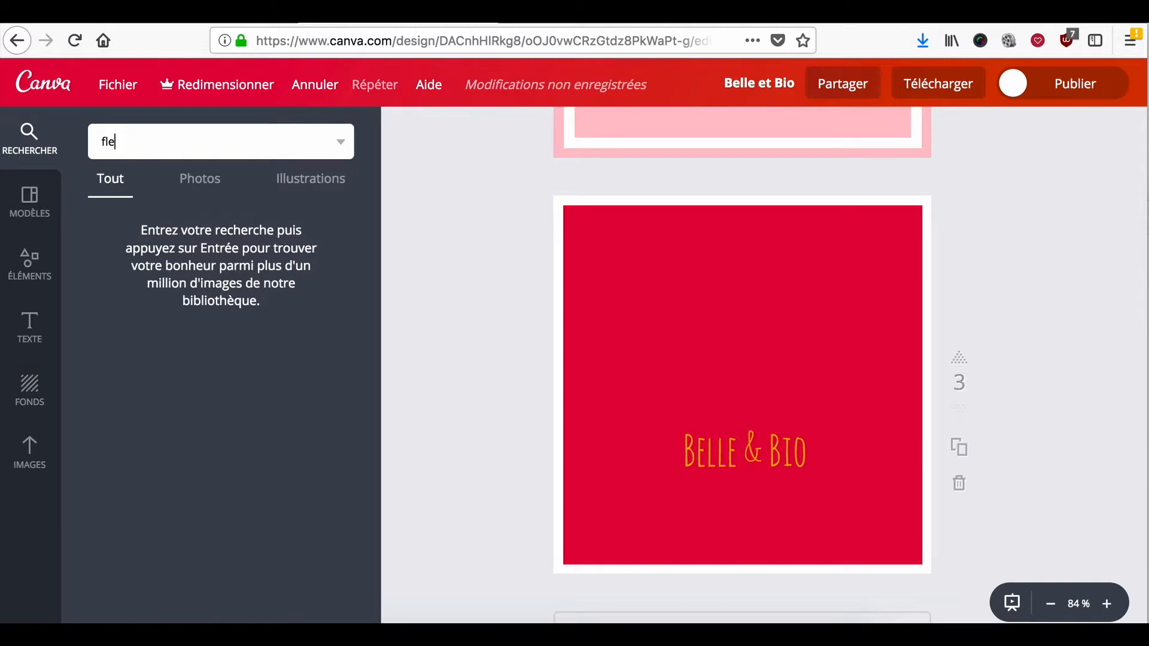
{"action": "type", "text": "ur"}
{"action": "key", "text": "Return"}
Step: Insert the free orange flower branch on the third page, shrink it and centre it above the "Belle & Bio" title
{"action": "scroll", "coordinate": [293, 435], "scroll_direction": "down", "scroll_amount": 6}
{"action": "left_click_drag", "start_coordinate": [305, 293], "coordinate": [741, 308]}
{"action": "left_click_drag", "start_coordinate": [854, 216], "coordinate": [698, 422]}
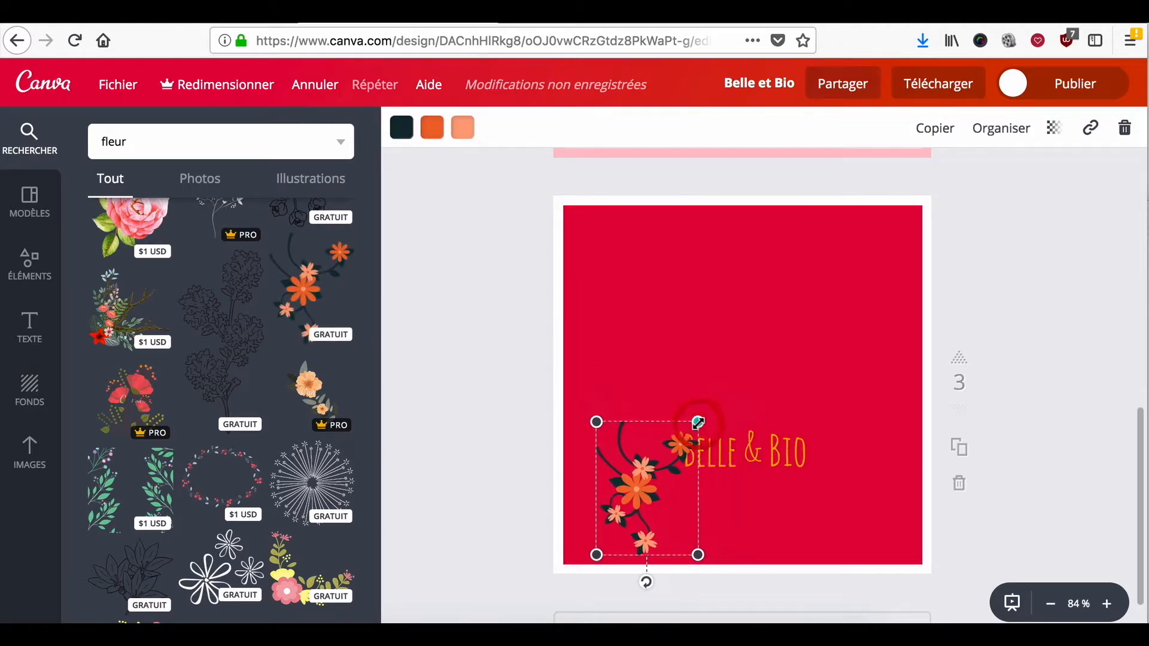
{"action": "left_click_drag", "start_coordinate": [642, 492], "coordinate": [739, 339]}
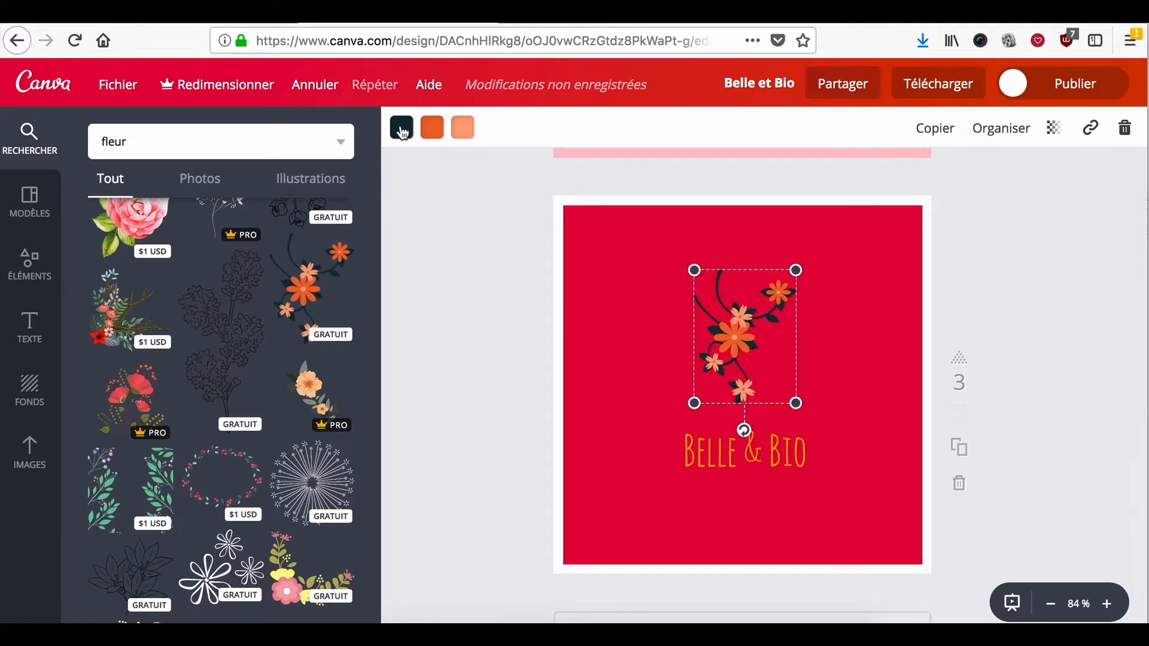
Step: Recolour the dark orange flowers of the branch yellow, after trying green and a lighter orange
{"action": "left_click", "coordinate": [401, 129]}
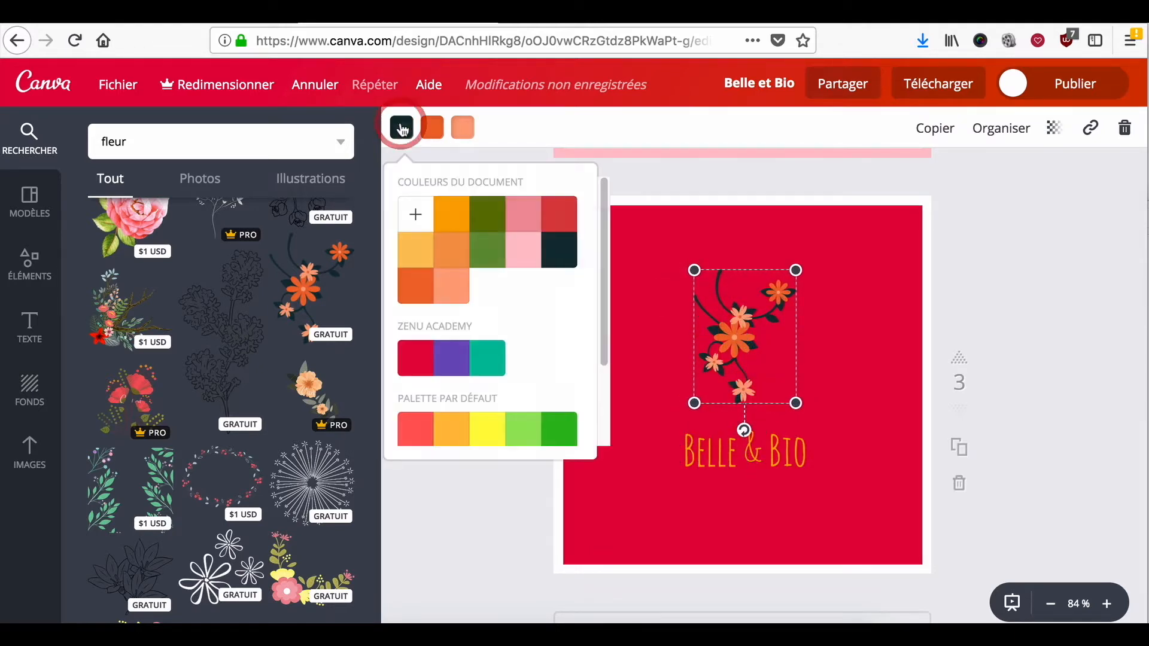
{"action": "left_click", "coordinate": [439, 140]}
{"action": "left_click", "coordinate": [432, 128]}
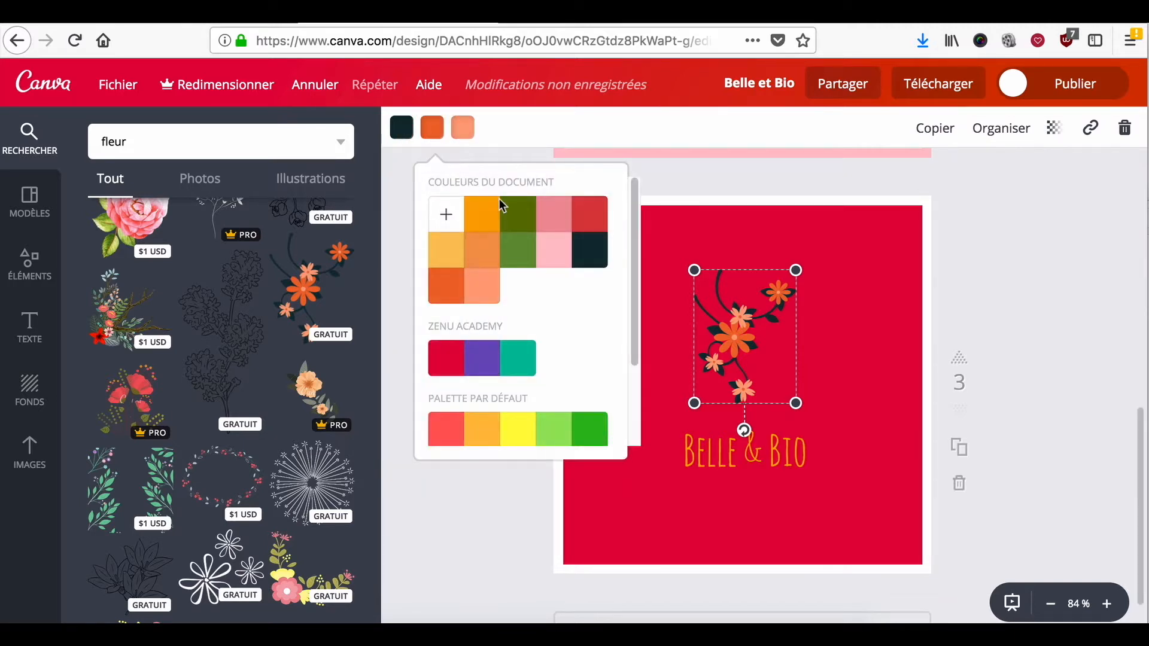
{"action": "left_click", "coordinate": [515, 256]}
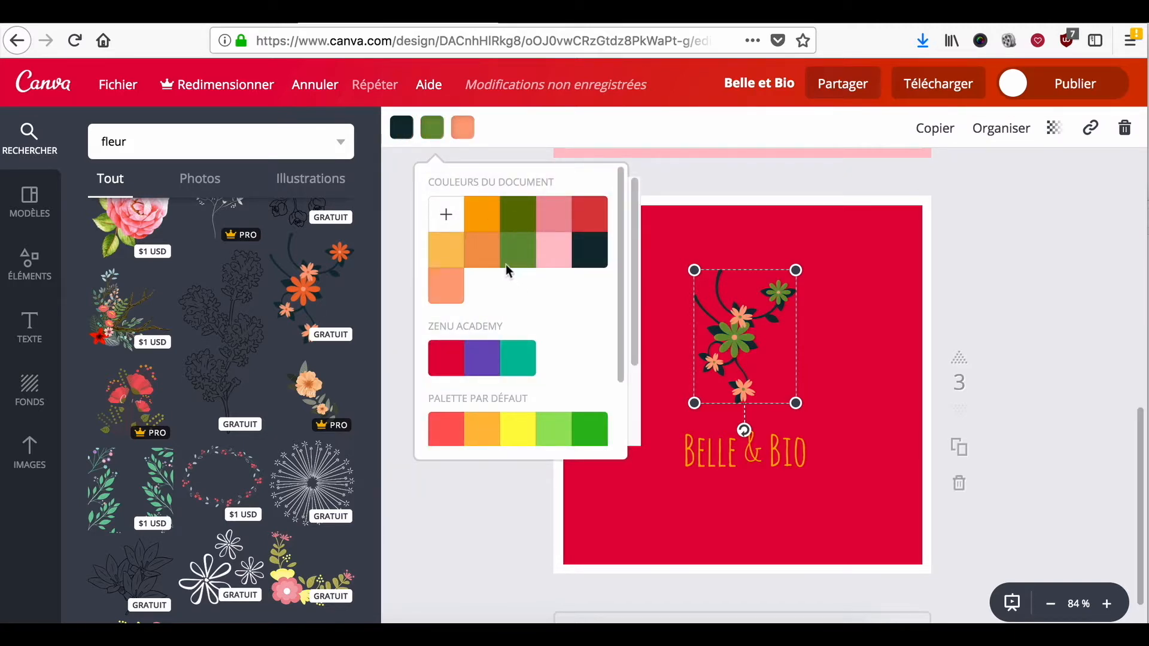
{"action": "left_click", "coordinate": [481, 250]}
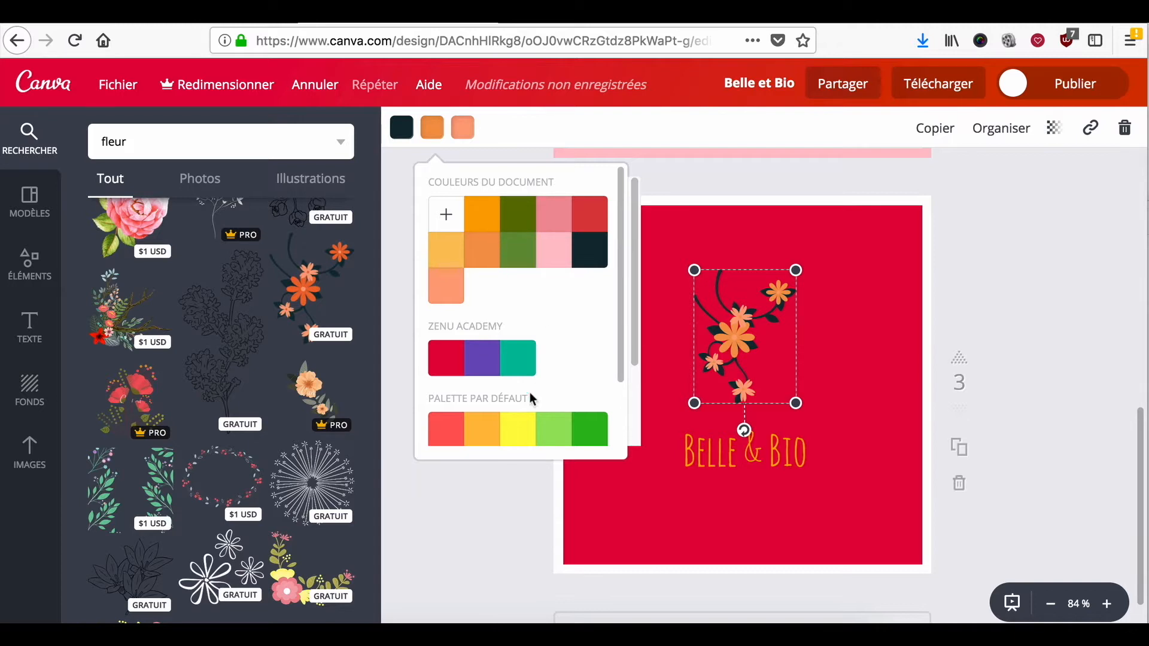
{"action": "left_click", "coordinate": [521, 432]}
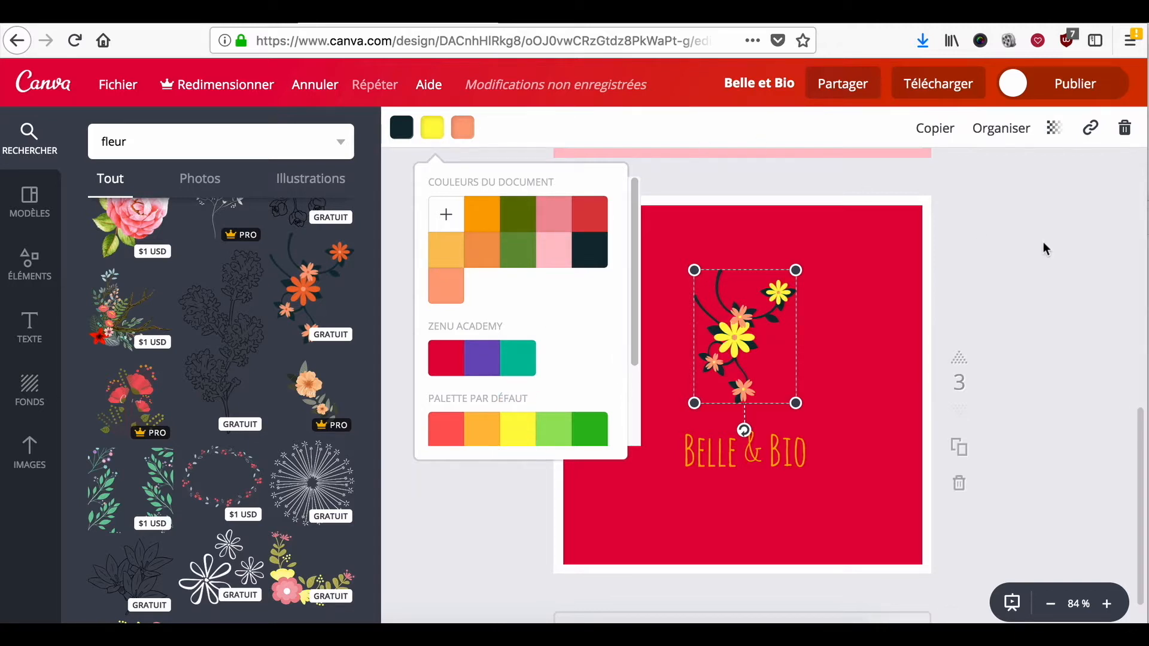
{"action": "left_click", "coordinate": [971, 256]}
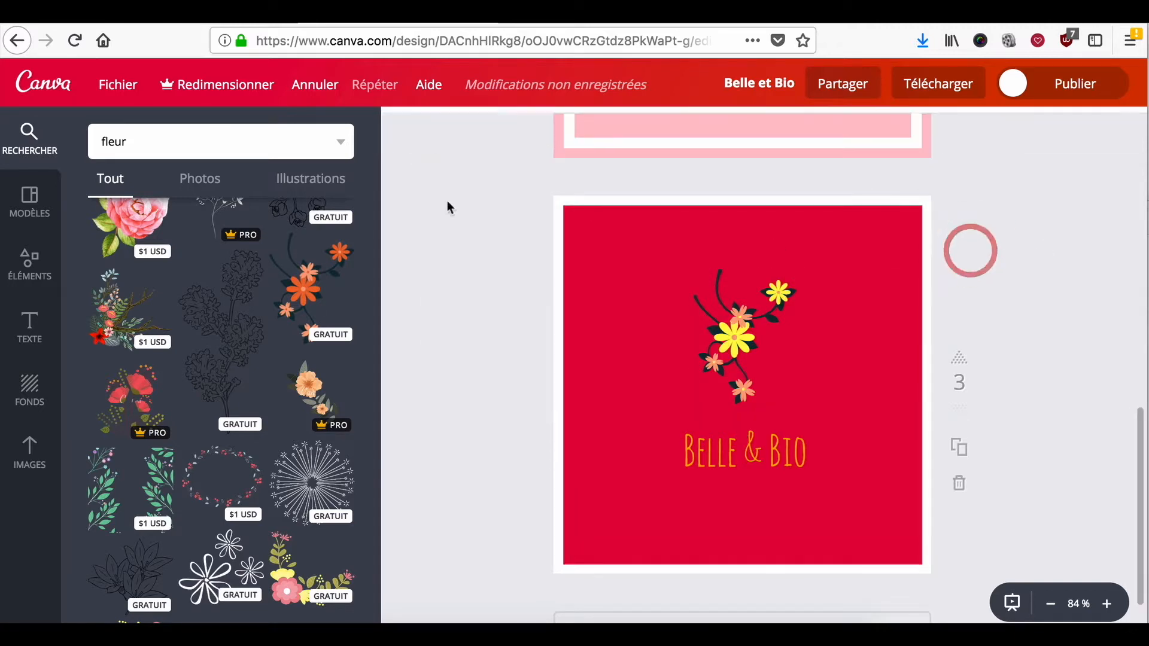
Step: Adjust the text formatting of the orange "Belle & Bio" title on the third page
{"action": "left_click", "coordinate": [739, 456]}
{"action": "left_click", "coordinate": [680, 128]}
{"action": "left_click", "coordinate": [484, 315]}
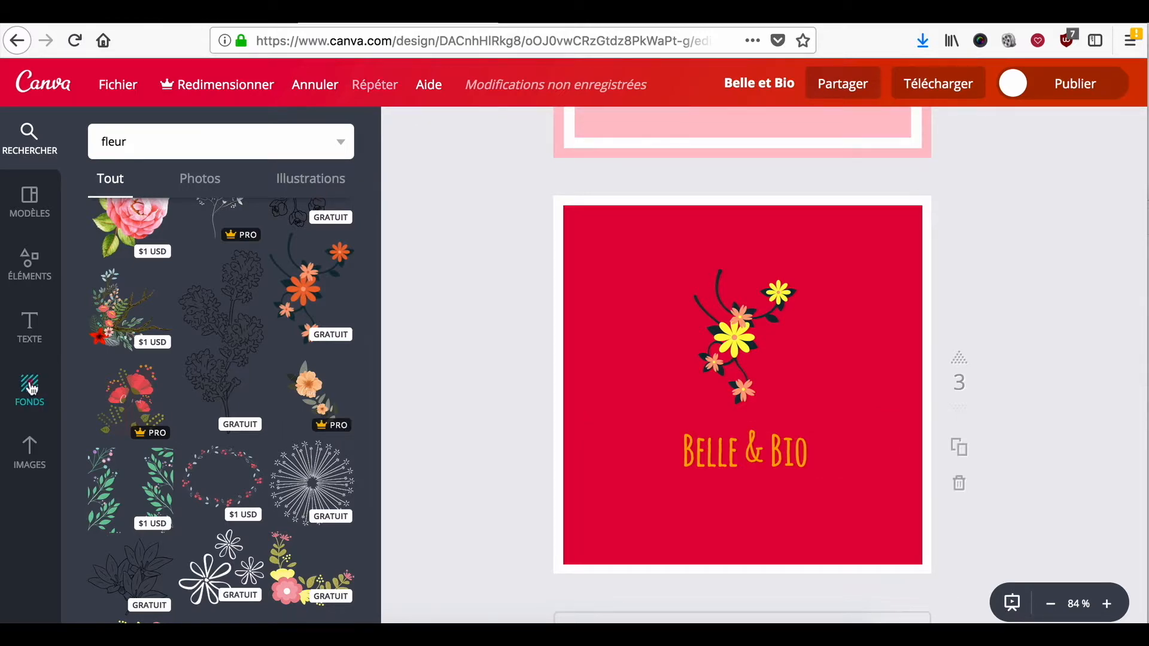
Step: Try green, turquoise and orange as plain background colours behind the red square on the third page
{"action": "left_click", "coordinate": [30, 388]}
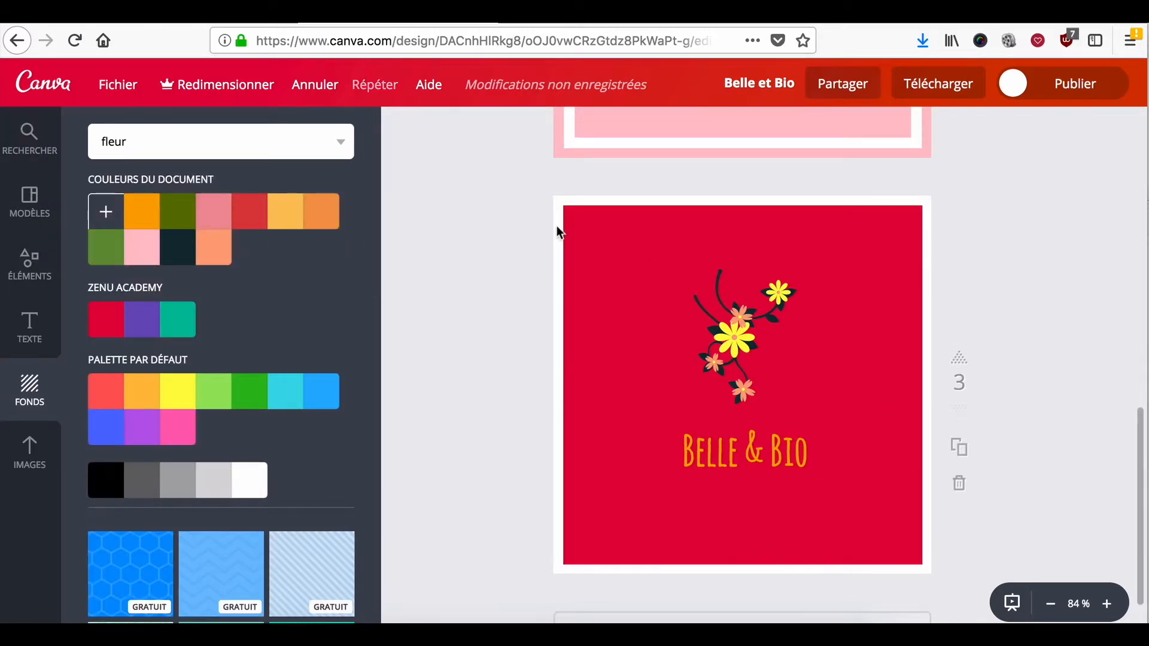
{"action": "left_click", "coordinate": [213, 394]}
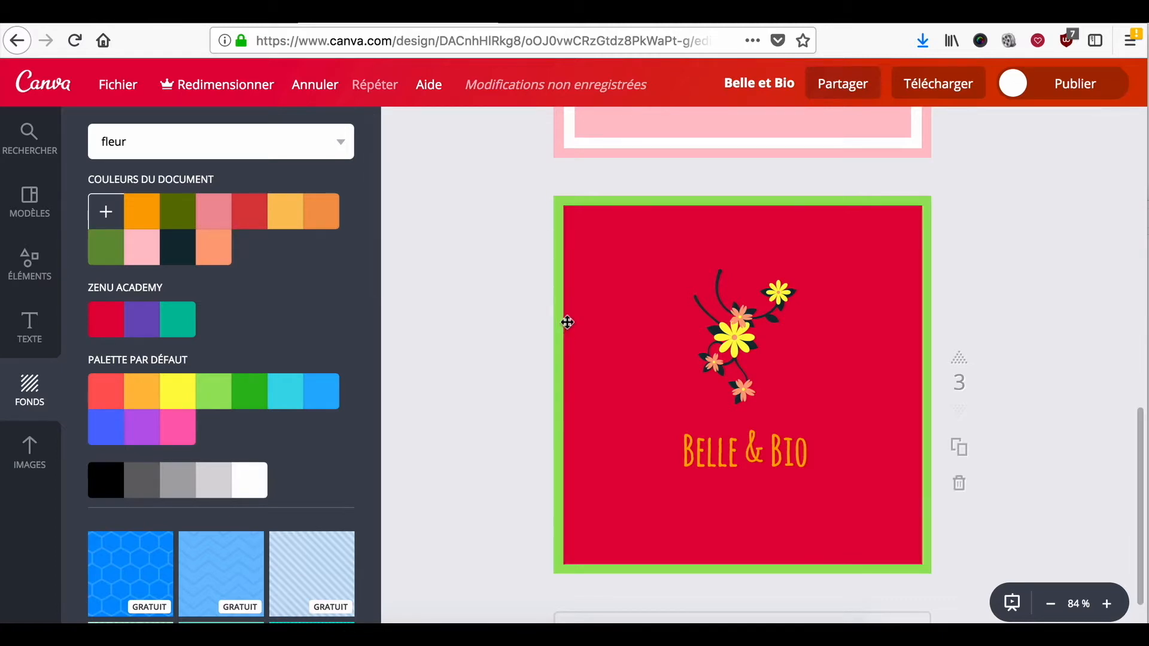
{"action": "left_click", "coordinate": [628, 237]}
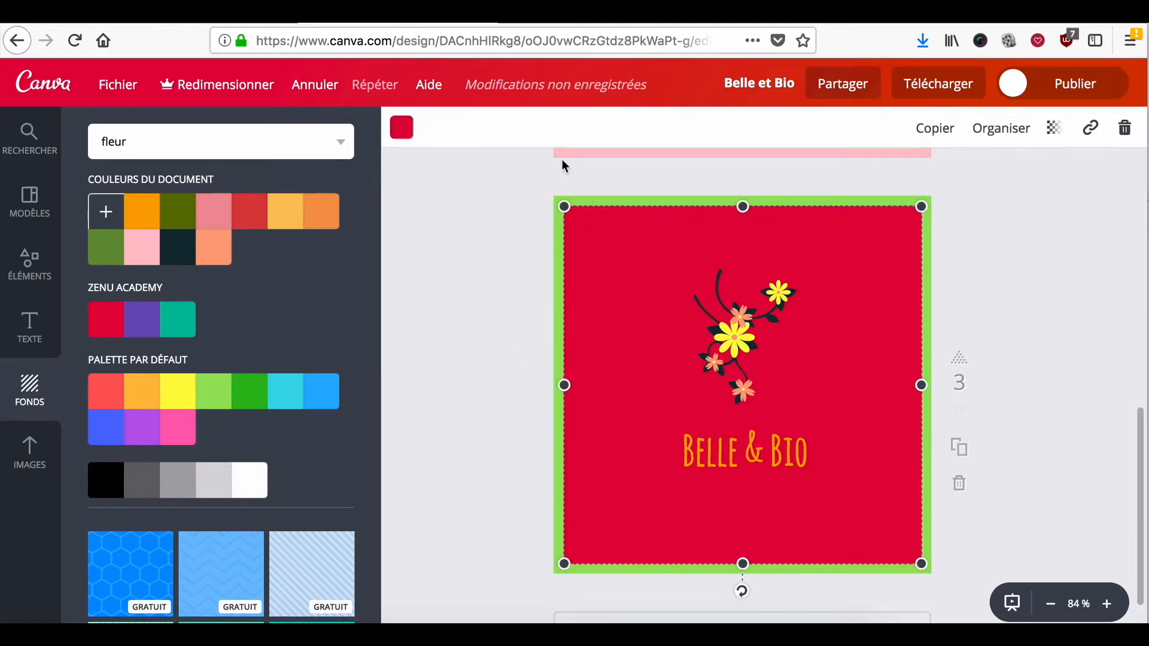
{"action": "left_click", "coordinate": [547, 291]}
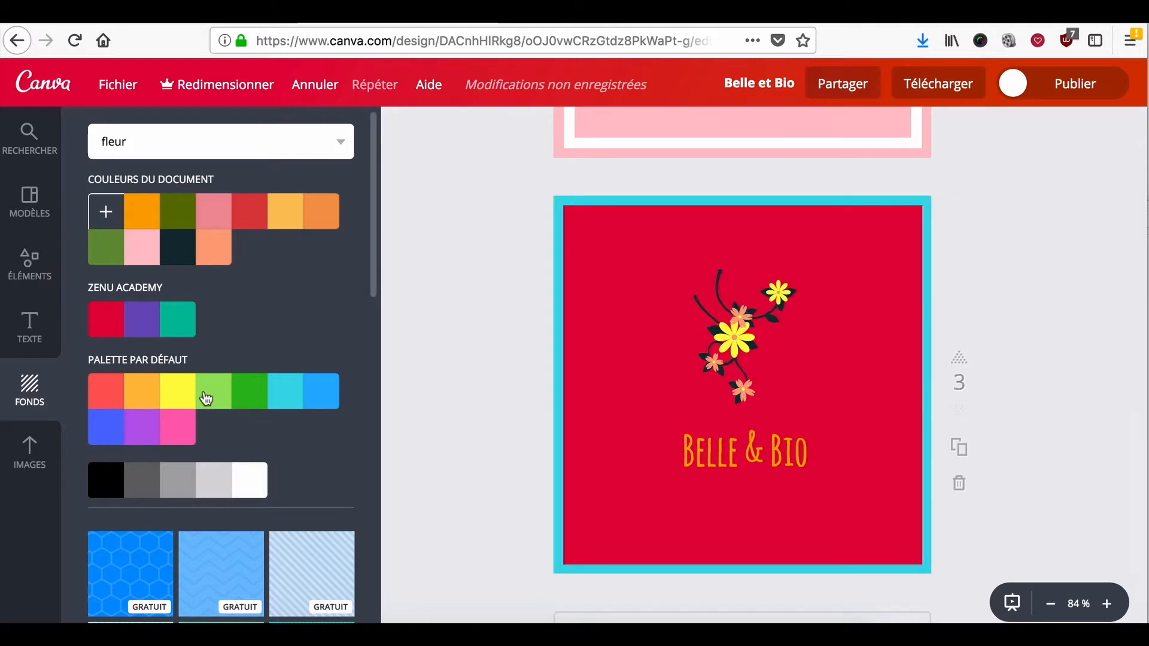
{"action": "left_click", "coordinate": [143, 394]}
Step: Try several free background patterns on the third page, including green stripes, yellow melon slices and pale yellow dots, moving the red square down to expose them
{"action": "scroll", "coordinate": [155, 419], "scroll_direction": "down", "scroll_amount": 5}
{"action": "left_click", "coordinate": [212, 446]}
{"action": "left_click", "coordinate": [120, 469]}
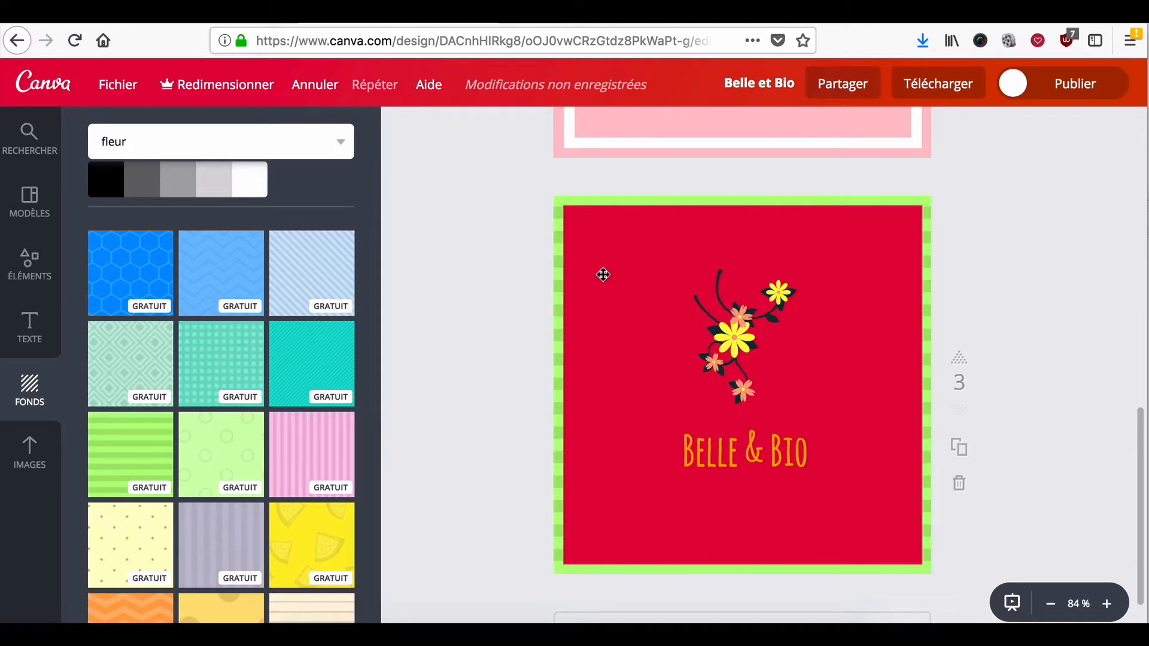
{"action": "left_click_drag", "start_coordinate": [603, 275], "coordinate": [605, 415]}
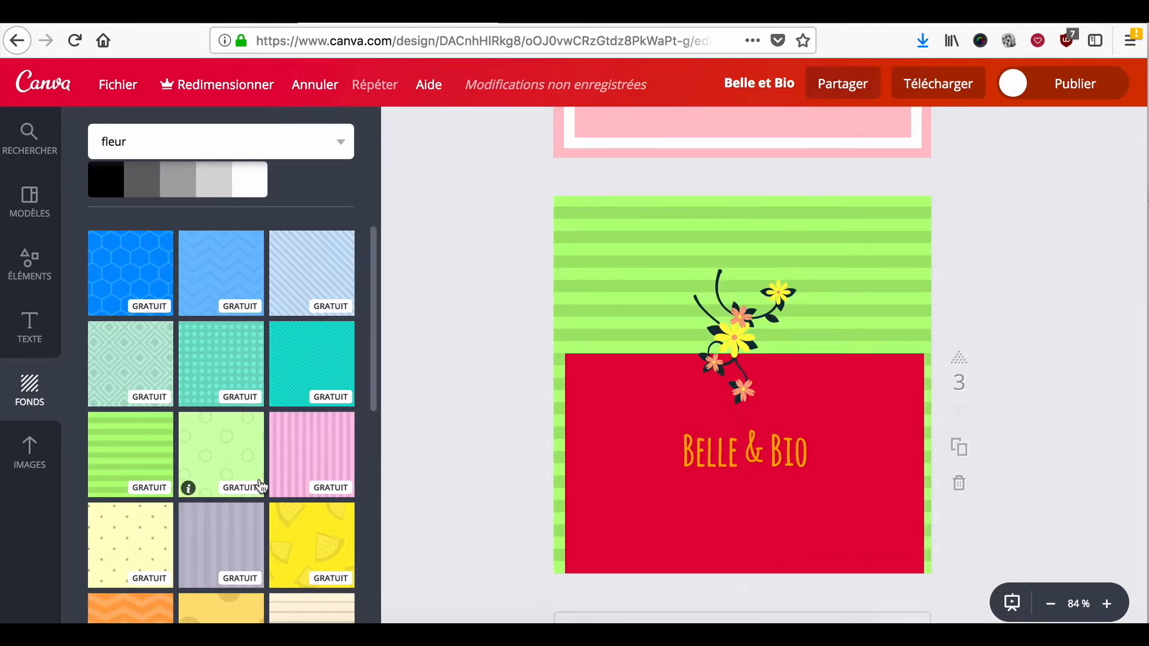
{"action": "left_click", "coordinate": [295, 461]}
{"action": "left_click", "coordinate": [304, 541]}
{"action": "left_click", "coordinate": [217, 544]}
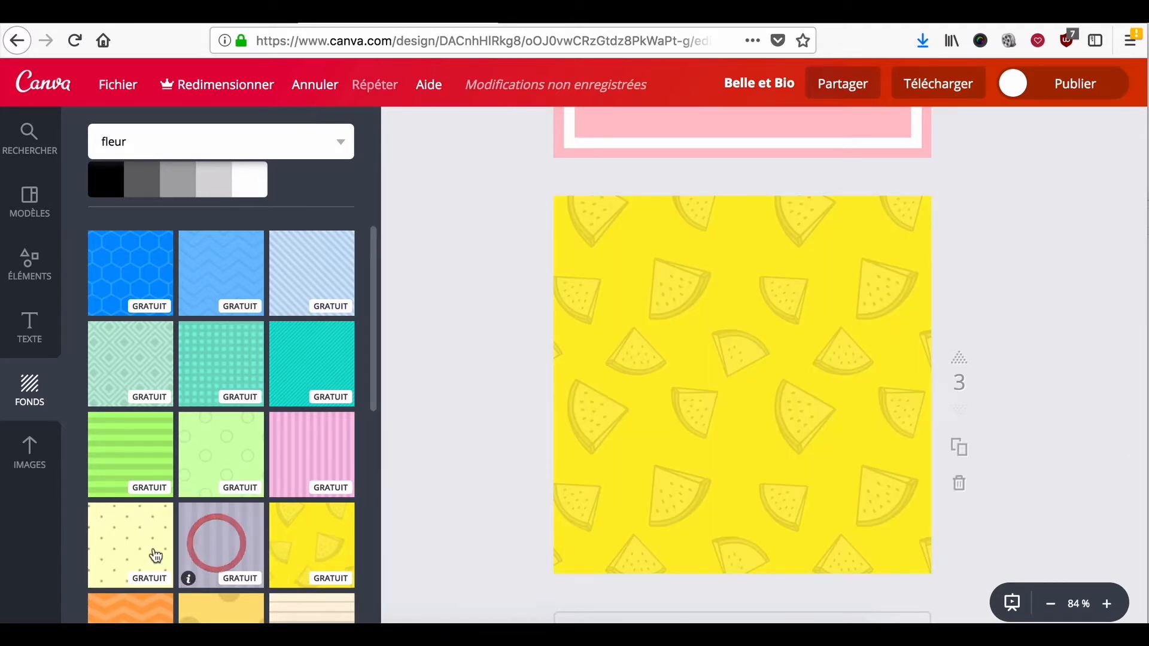
{"action": "left_click", "coordinate": [134, 551]}
{"action": "scroll", "coordinate": [136, 550], "scroll_direction": "down", "scroll_amount": 3}
Step: Move the red square back to the centre of the third page and restore the plain white background
{"action": "left_click_drag", "start_coordinate": [703, 493], "coordinate": [698, 346]}
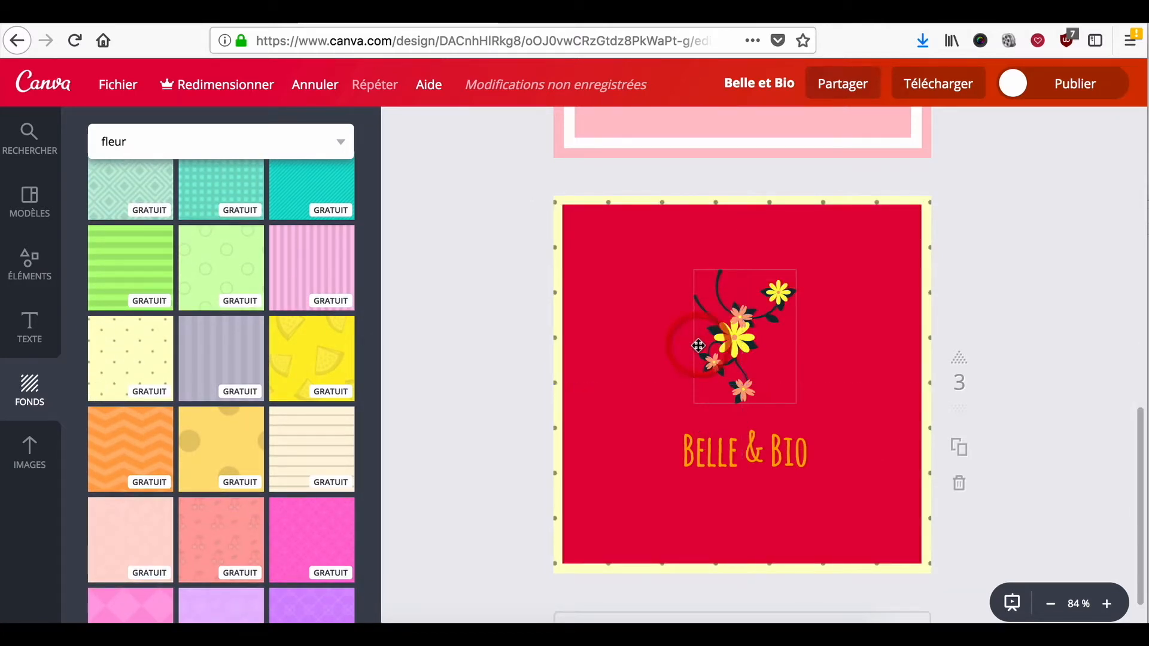
{"action": "scroll", "coordinate": [271, 415], "scroll_direction": "up", "scroll_amount": 6}
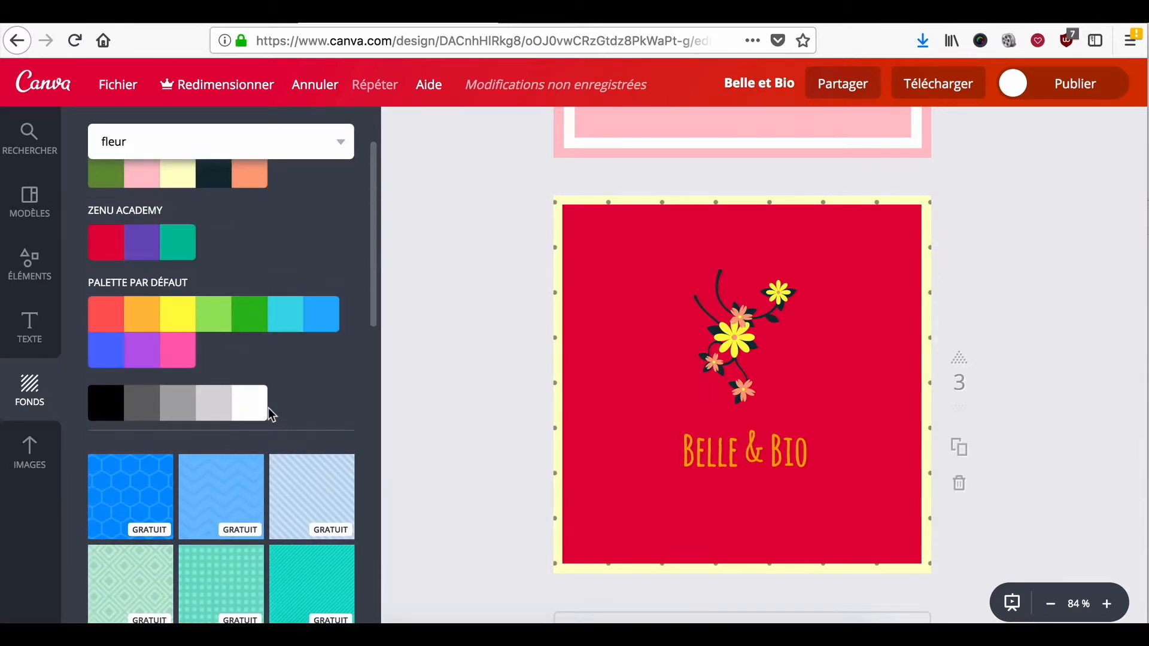
{"action": "left_click", "coordinate": [258, 407]}
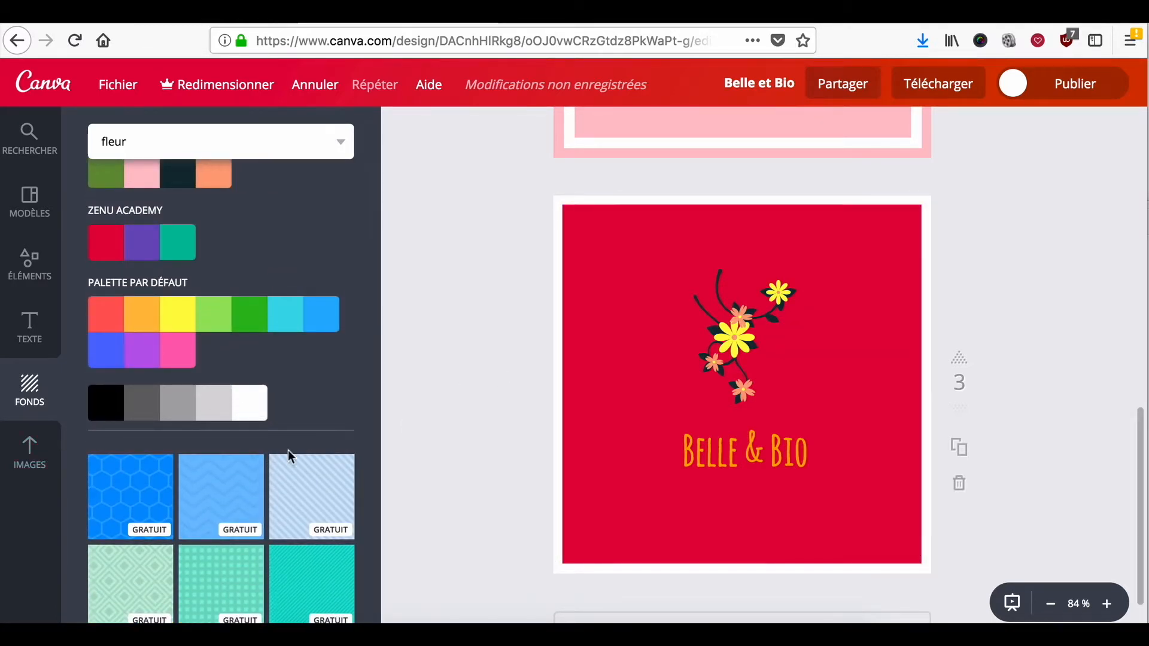
Step: Try the uploaded SVG image on the third page, shrinking it and placing it beside the flower branch, and delete it again
{"action": "left_click", "coordinate": [28, 446]}
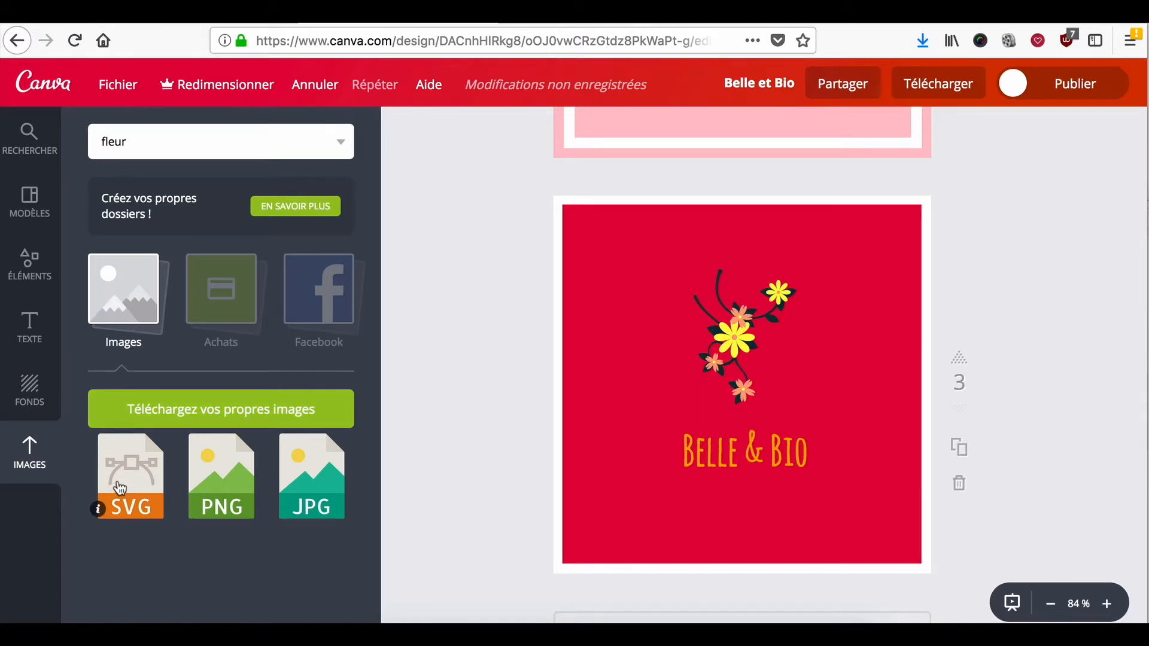
{"action": "left_click_drag", "start_coordinate": [119, 488], "coordinate": [626, 443]}
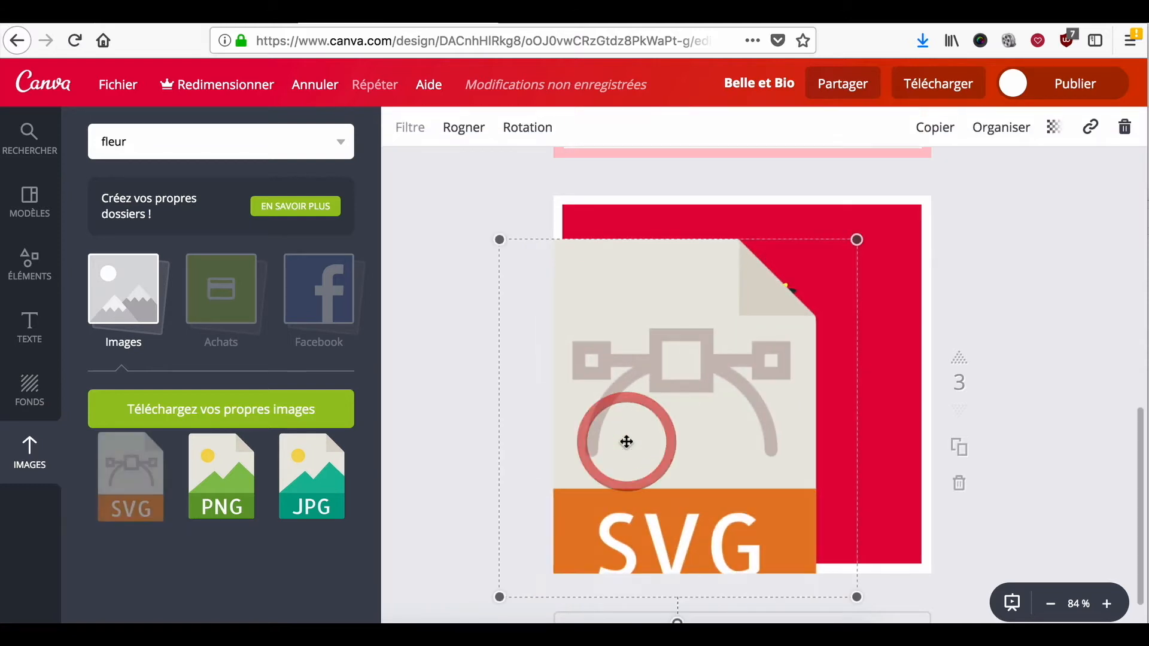
{"action": "left_click_drag", "start_coordinate": [852, 596], "coordinate": [610, 393]}
{"action": "left_click_drag", "start_coordinate": [598, 311], "coordinate": [677, 328]}
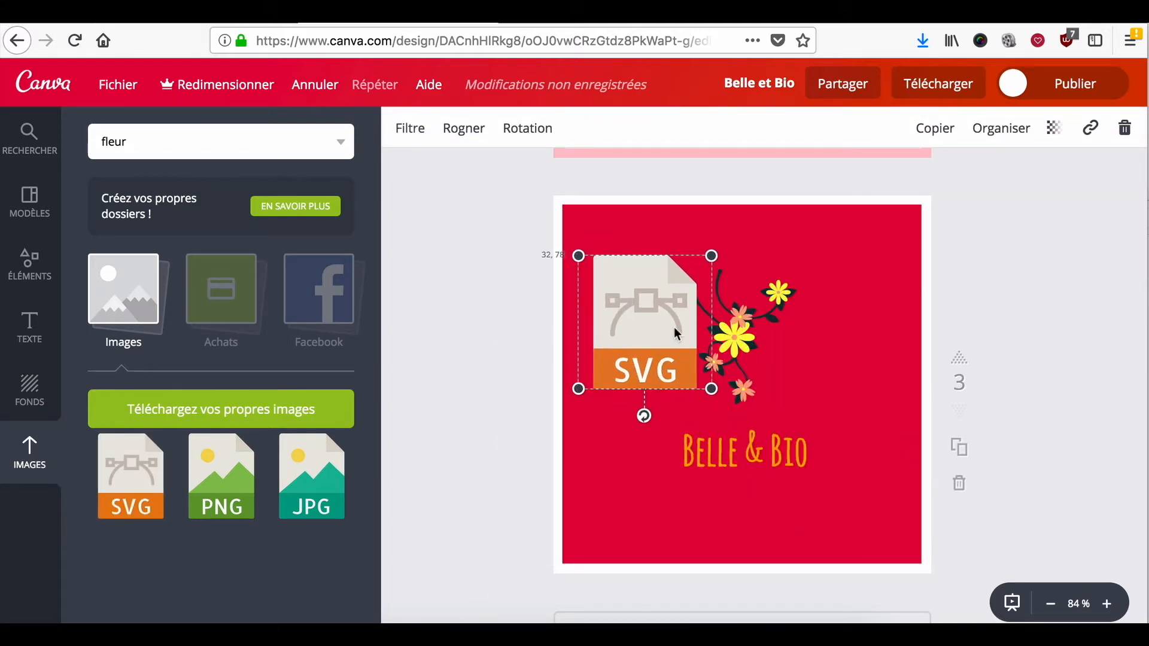
{"action": "left_click_drag", "start_coordinate": [690, 377], "coordinate": [671, 348]}
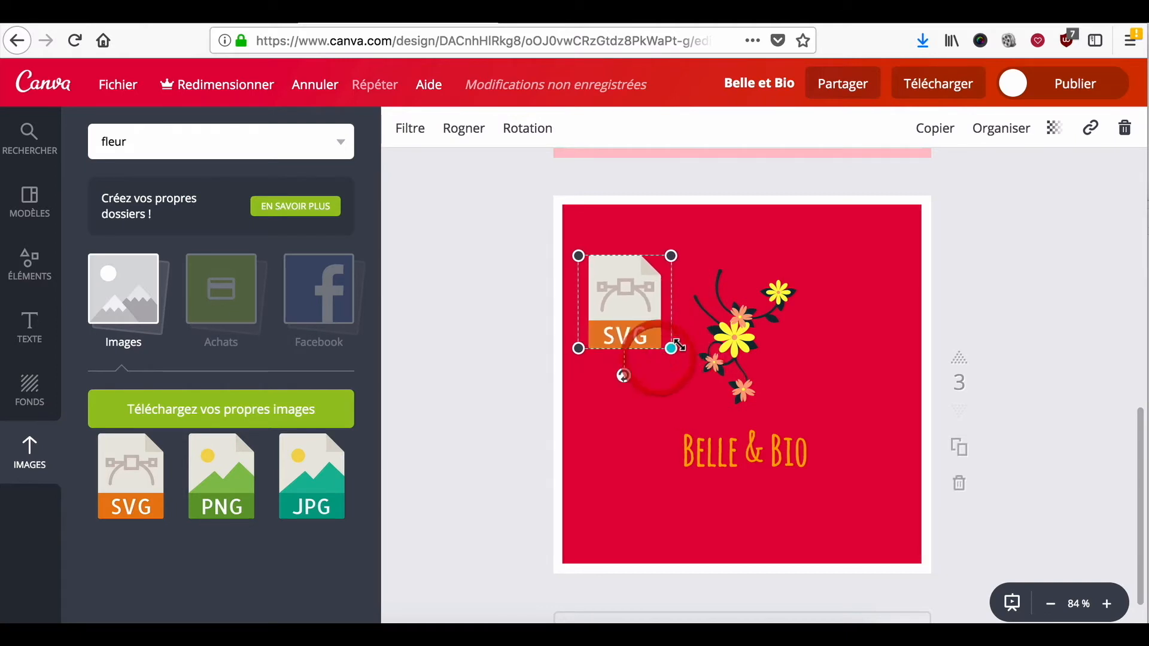
{"action": "left_click", "coordinate": [1126, 130]}
{"action": "left_click", "coordinate": [1095, 277]}
{"action": "left_click", "coordinate": [871, 304]}
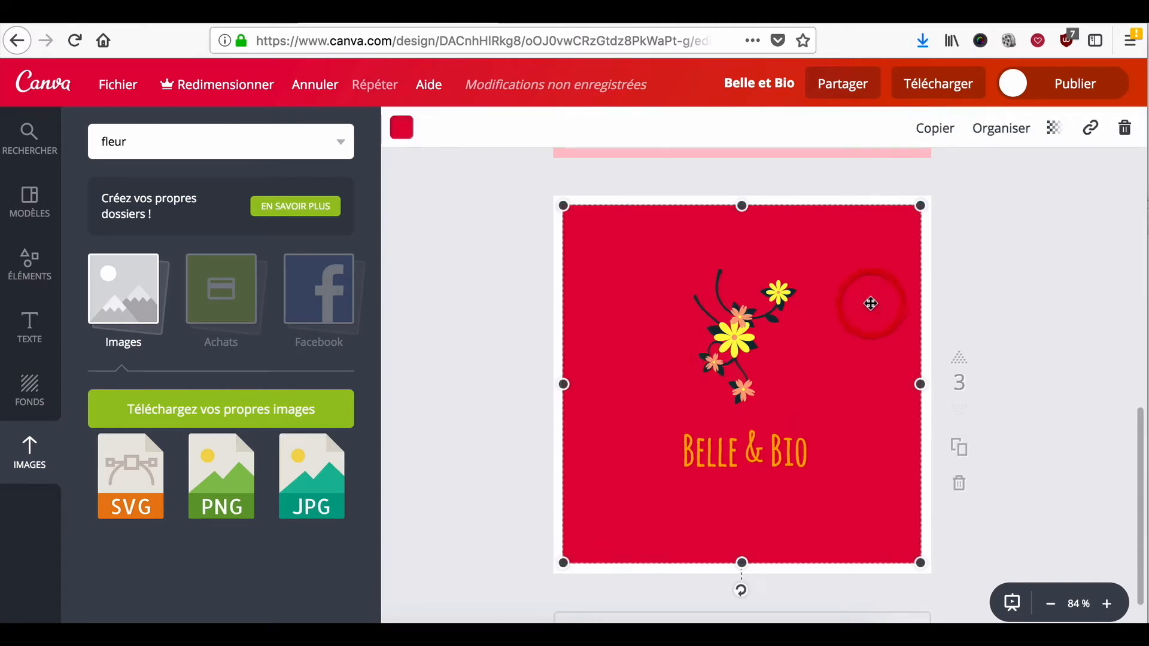
{"action": "left_click", "coordinate": [1068, 233]}
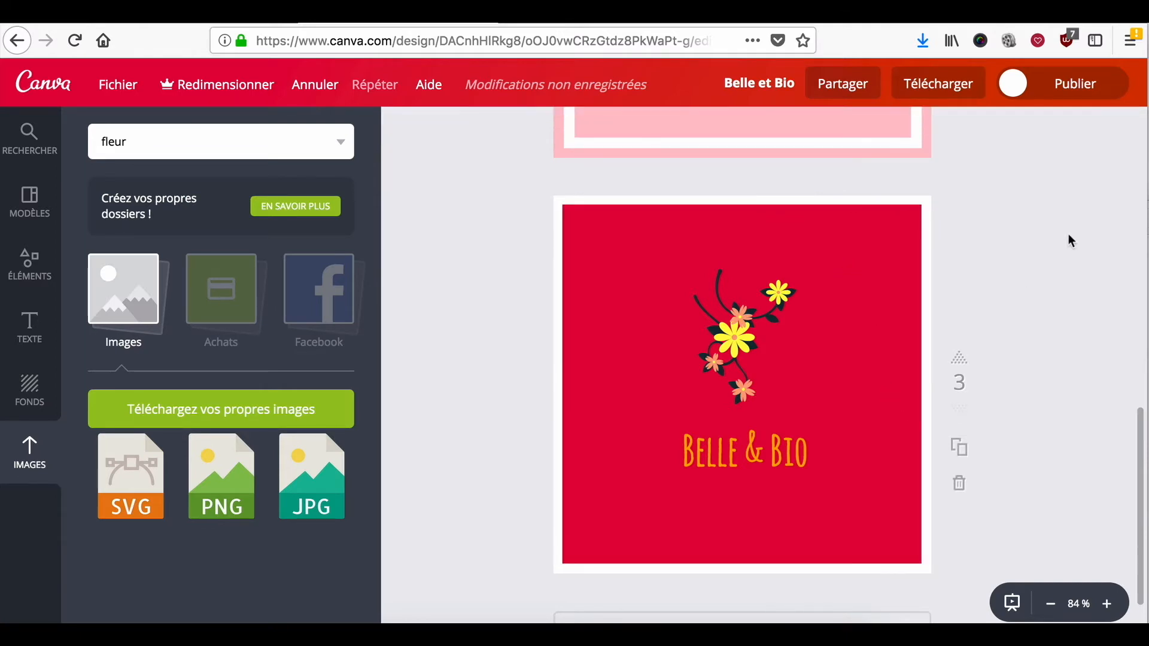
Step: Review the three "Belle & Bio" logo pages and look at the Canva logo templates for comparison
{"action": "scroll", "coordinate": [1069, 237], "scroll_direction": "up", "scroll_amount": 10}
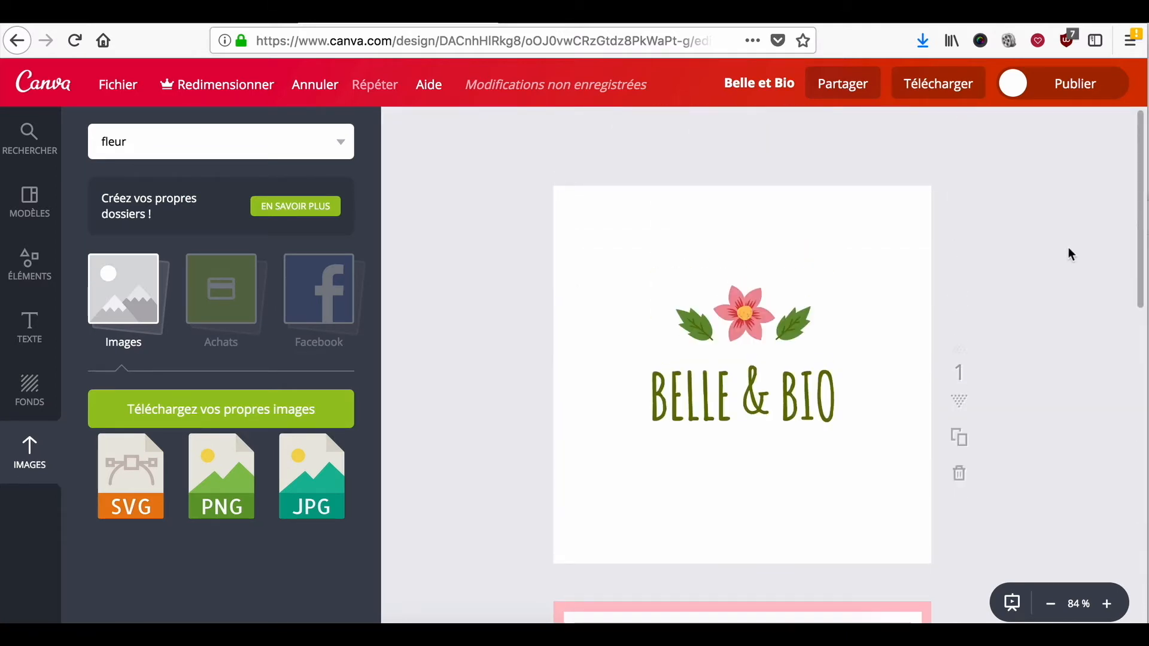
{"action": "scroll", "coordinate": [1070, 255], "scroll_direction": "down", "scroll_amount": 10}
{"action": "key", "text": "ctrl+z"}
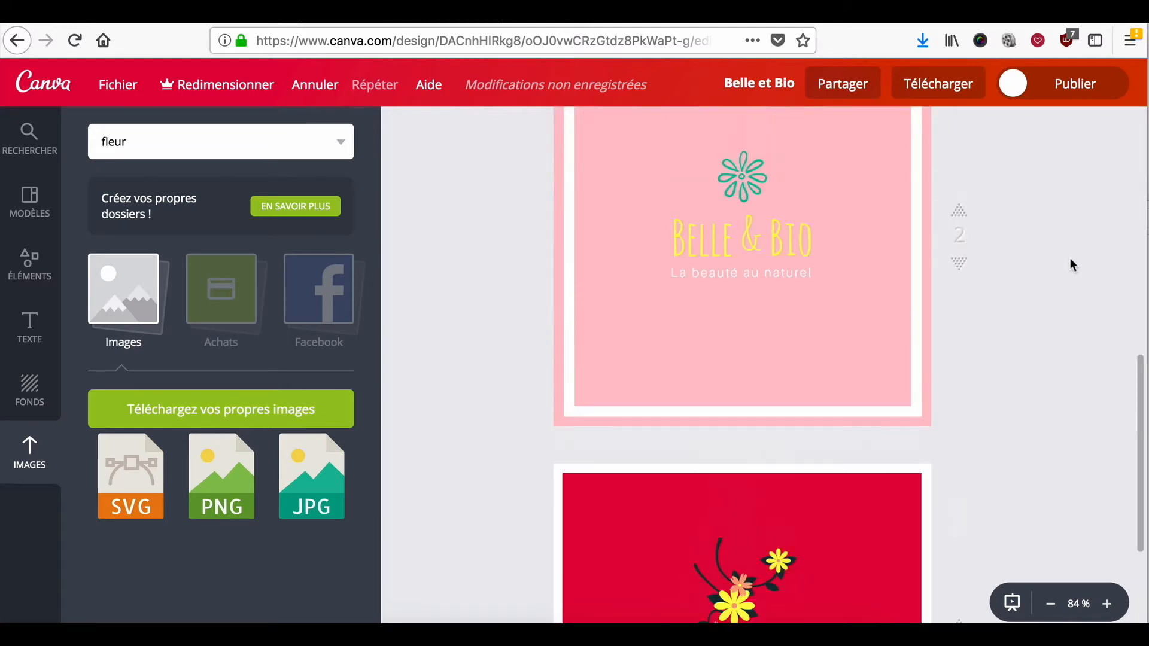
{"action": "left_click", "coordinate": [1081, 277]}
{"action": "scroll", "coordinate": [1037, 237], "scroll_direction": "up", "scroll_amount": 8}
{"action": "scroll", "coordinate": [1036, 233], "scroll_direction": "down", "scroll_amount": 5}
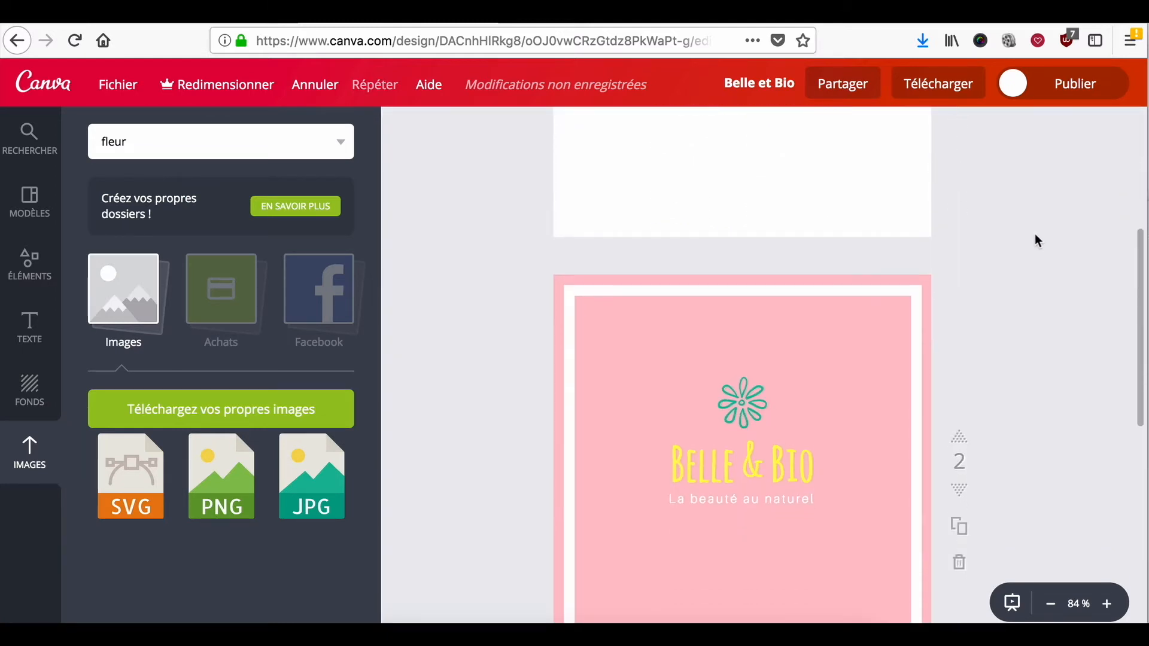
{"action": "scroll", "coordinate": [1017, 233], "scroll_direction": "up", "scroll_amount": 5}
{"action": "scroll", "coordinate": [691, 357], "scroll_direction": "down", "scroll_amount": 5}
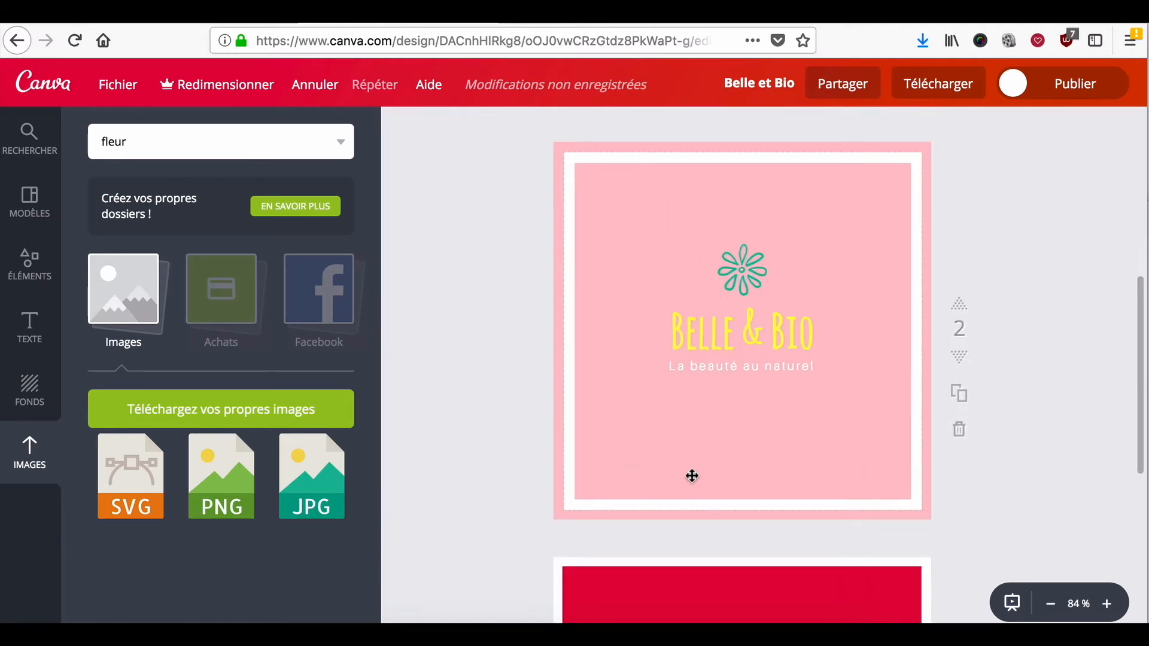
{"action": "left_click", "coordinate": [29, 199]}
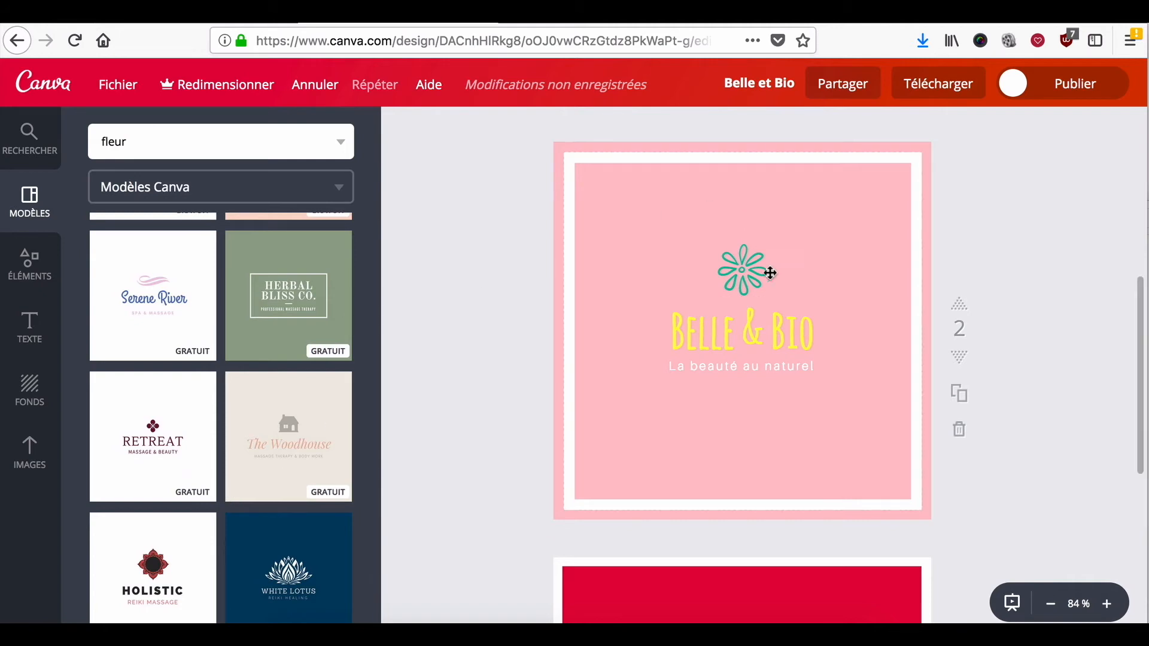
{"action": "scroll", "coordinate": [807, 393], "scroll_direction": "down", "scroll_amount": 7}
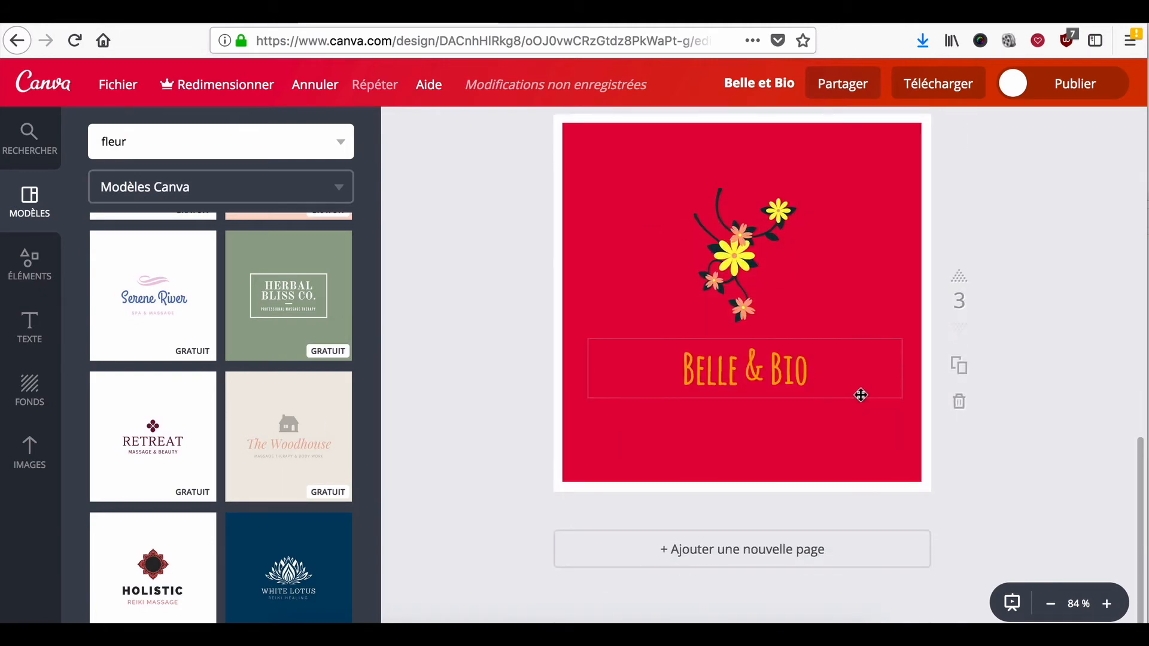
{"action": "scroll", "coordinate": [861, 395], "scroll_direction": "up", "scroll_amount": 12}
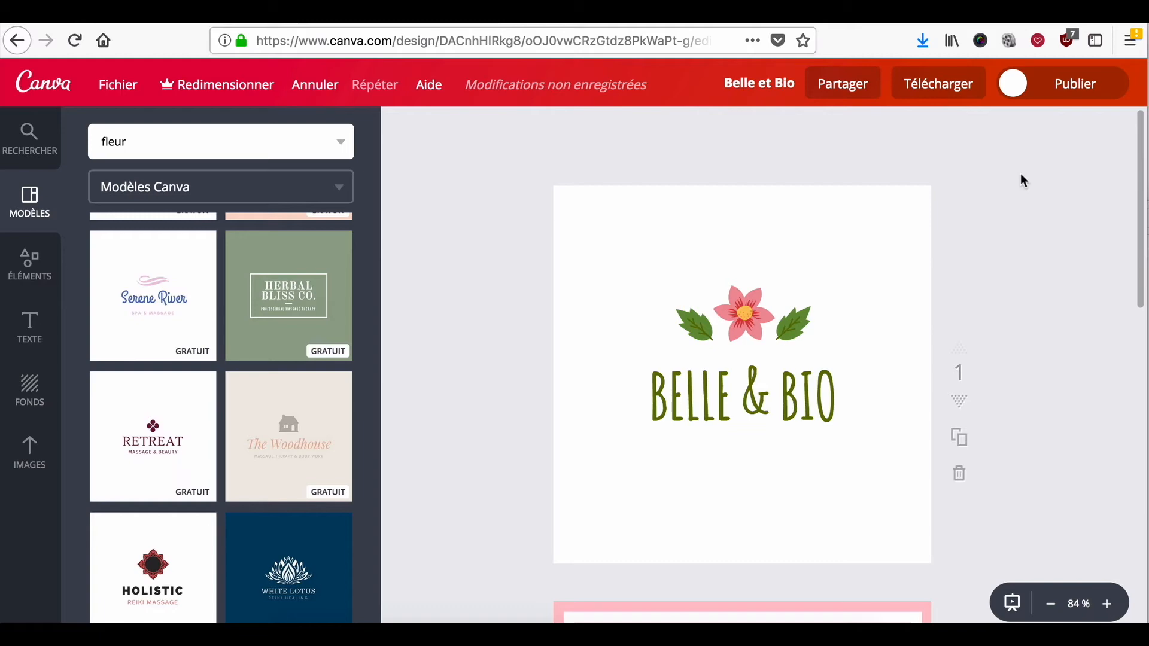
Step: Download all pages of the design with the file type PDF - Impression
{"action": "left_click", "coordinate": [940, 81]}
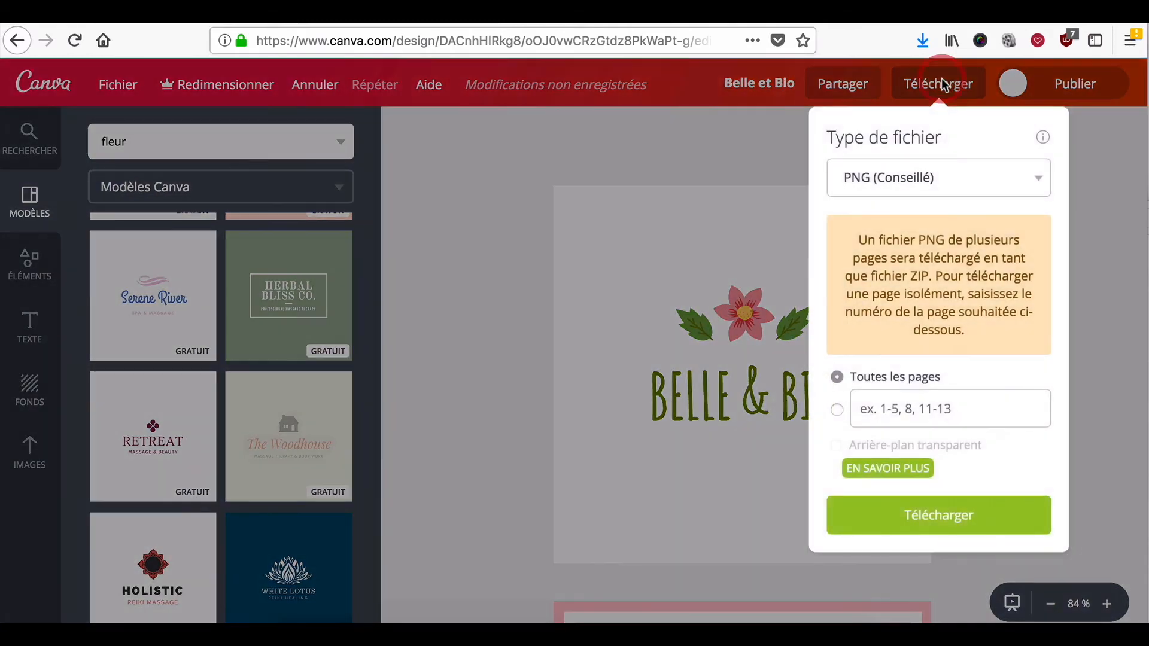
{"action": "left_click", "coordinate": [1014, 179]}
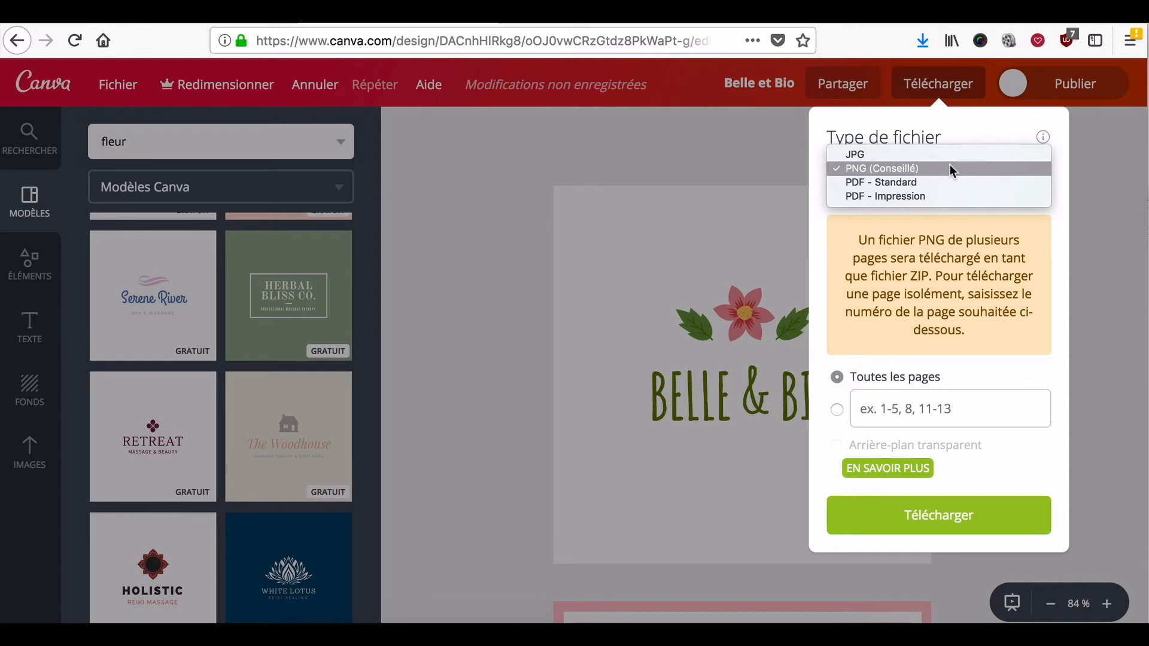
{"action": "left_click", "coordinate": [932, 195]}
{"action": "left_click", "coordinate": [964, 340]}
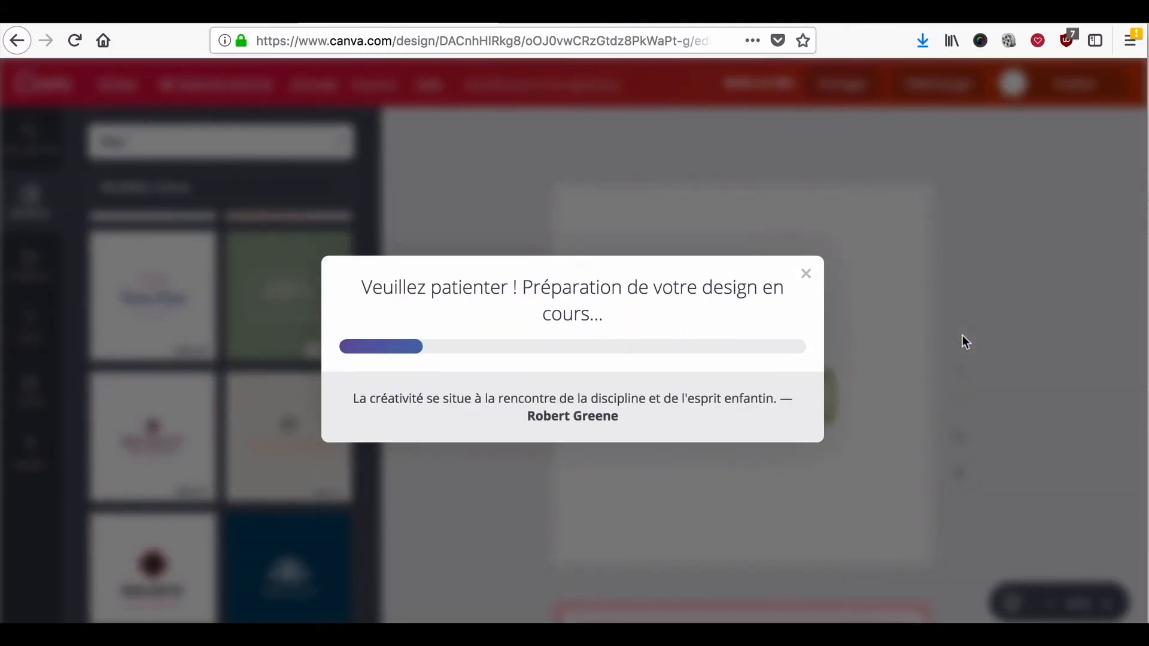
{"action": "left_click", "coordinate": [723, 289]}
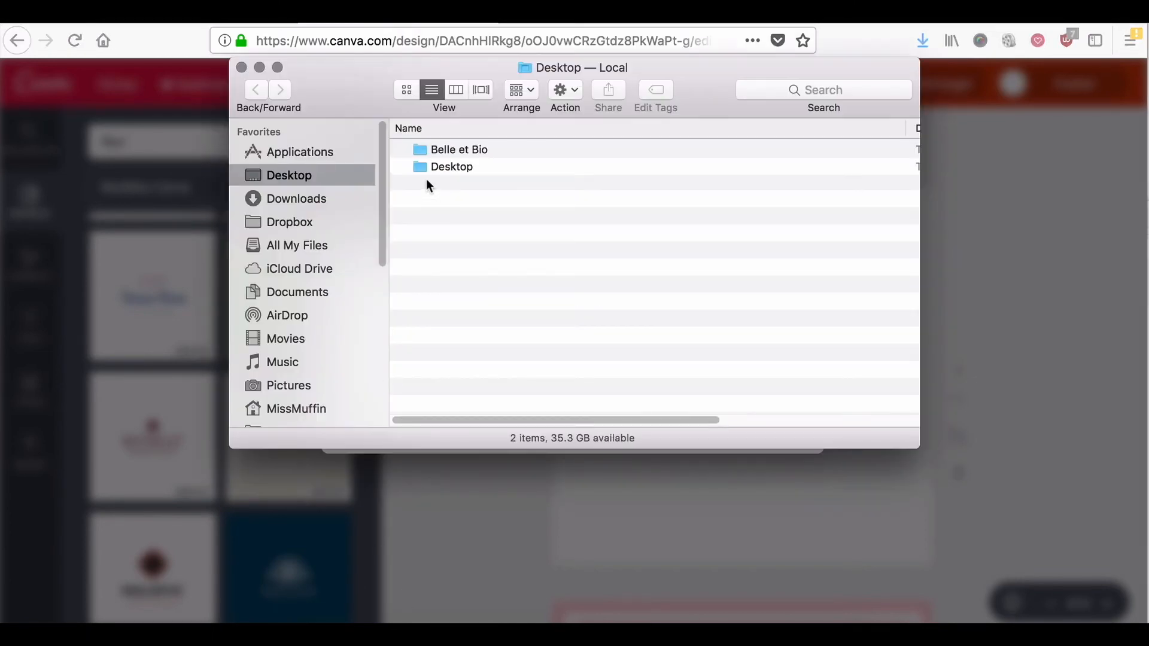
Step: Open Belle et Bio.pdf from the Downloads folder and look through its logo pages
{"action": "left_click", "coordinate": [337, 200]}
{"action": "left_click", "coordinate": [450, 147]}
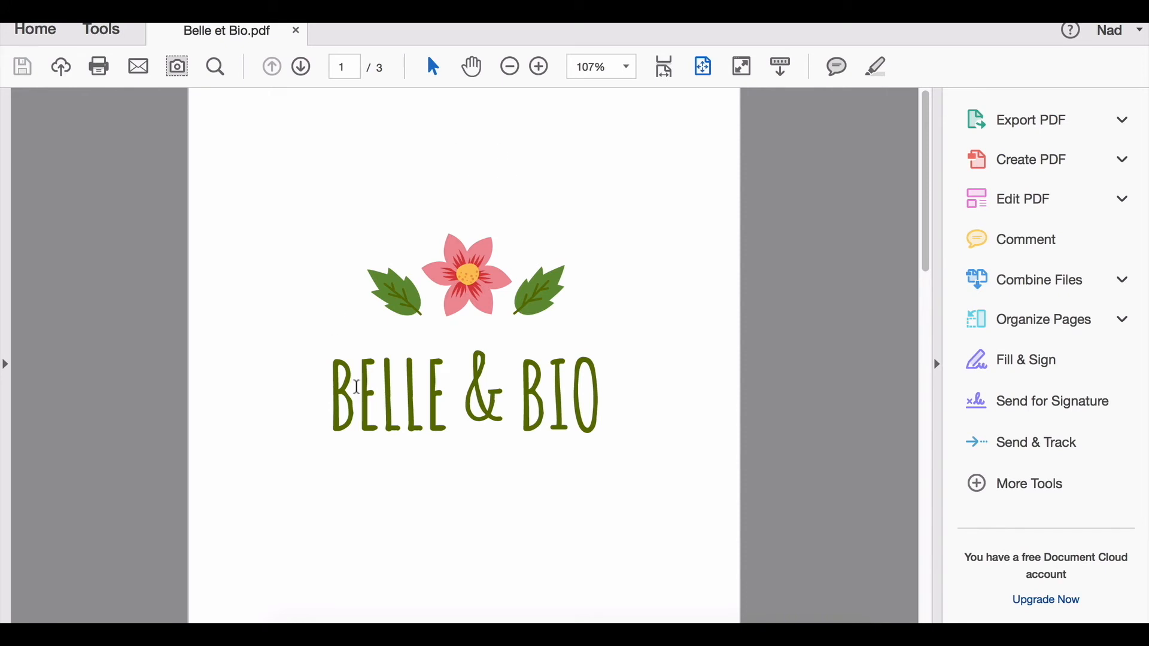
{"action": "scroll", "coordinate": [606, 446], "scroll_direction": "down", "scroll_amount": 1}
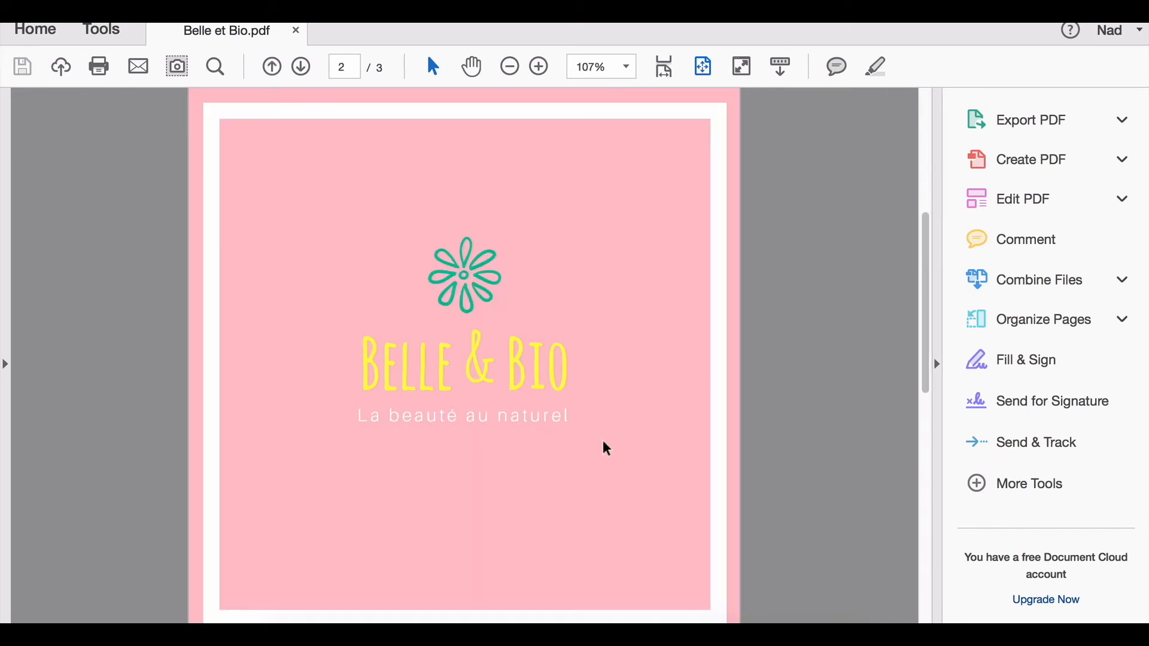
{"action": "scroll", "coordinate": [607, 449], "scroll_direction": "down", "scroll_amount": 1}
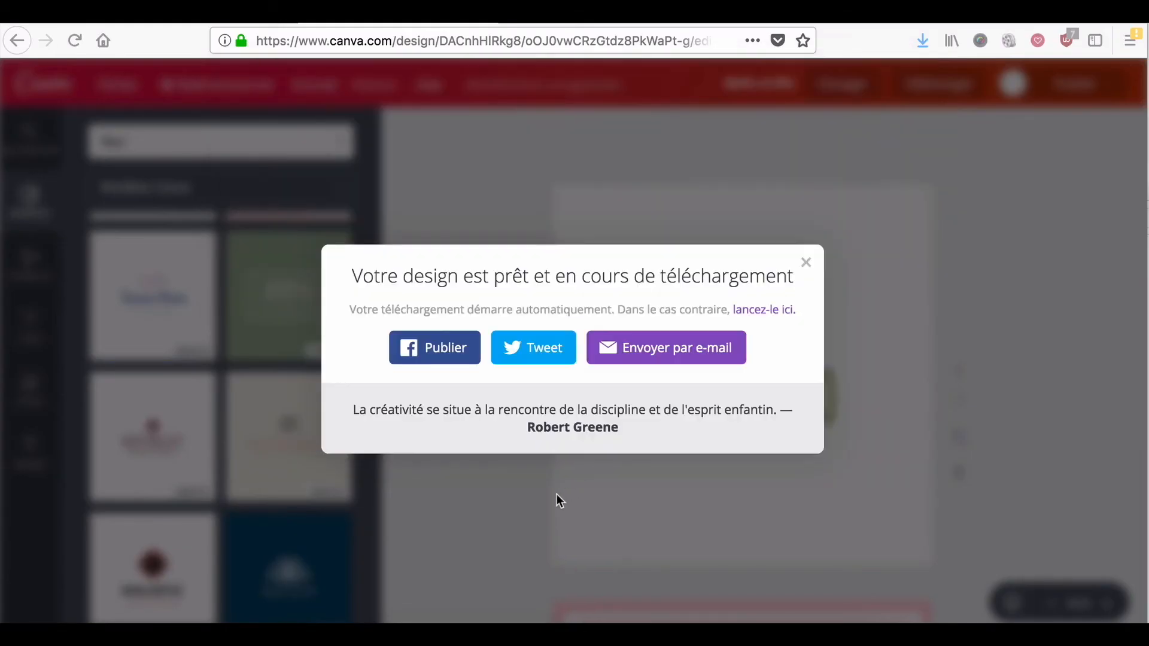
Step: Close the download message in Canva and download all pages again as PNG files
{"action": "left_click", "coordinate": [808, 266]}
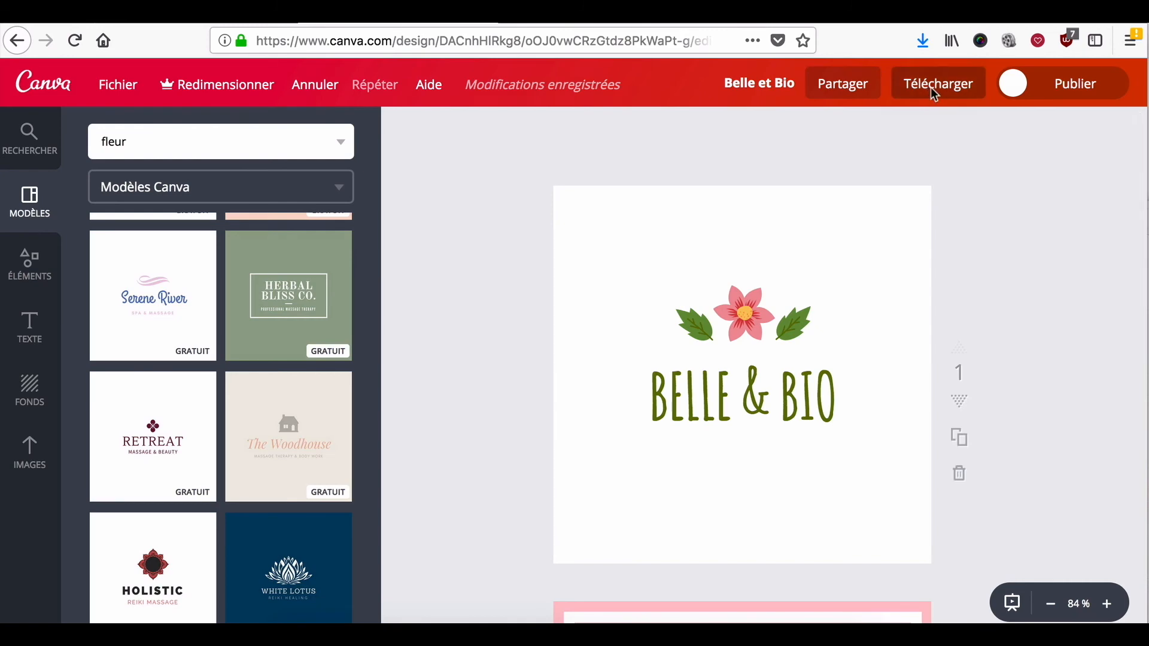
{"action": "left_click", "coordinate": [932, 85]}
{"action": "left_click", "coordinate": [920, 516]}
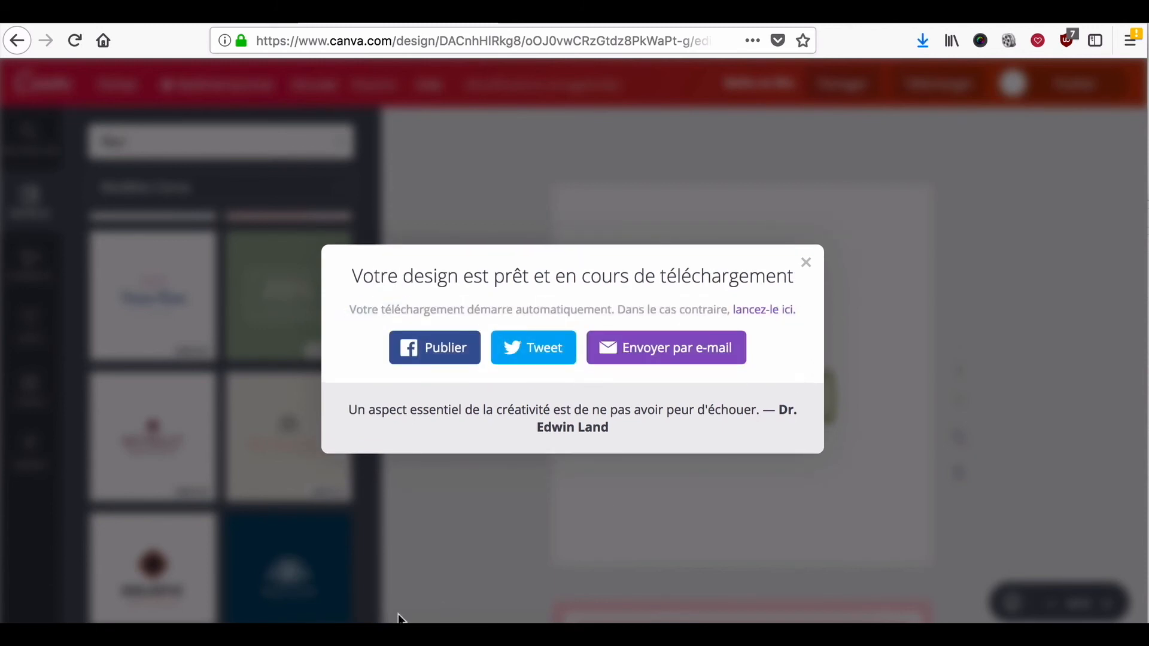
Step: Switch to Finder, extract Belle et Bio.zip in the Downloads folder and open the extracted Belle et Bio folder
{"action": "left_click", "coordinate": [302, 633]}
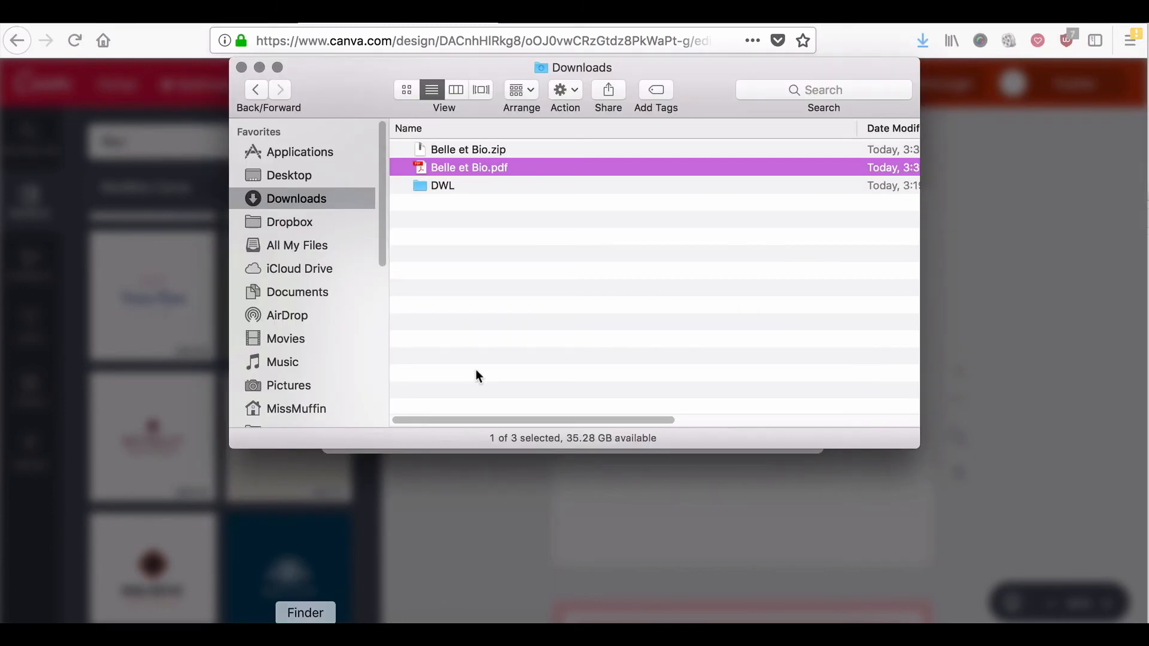
{"action": "left_click", "coordinate": [473, 150]}
{"action": "double_click", "coordinate": [473, 149]}
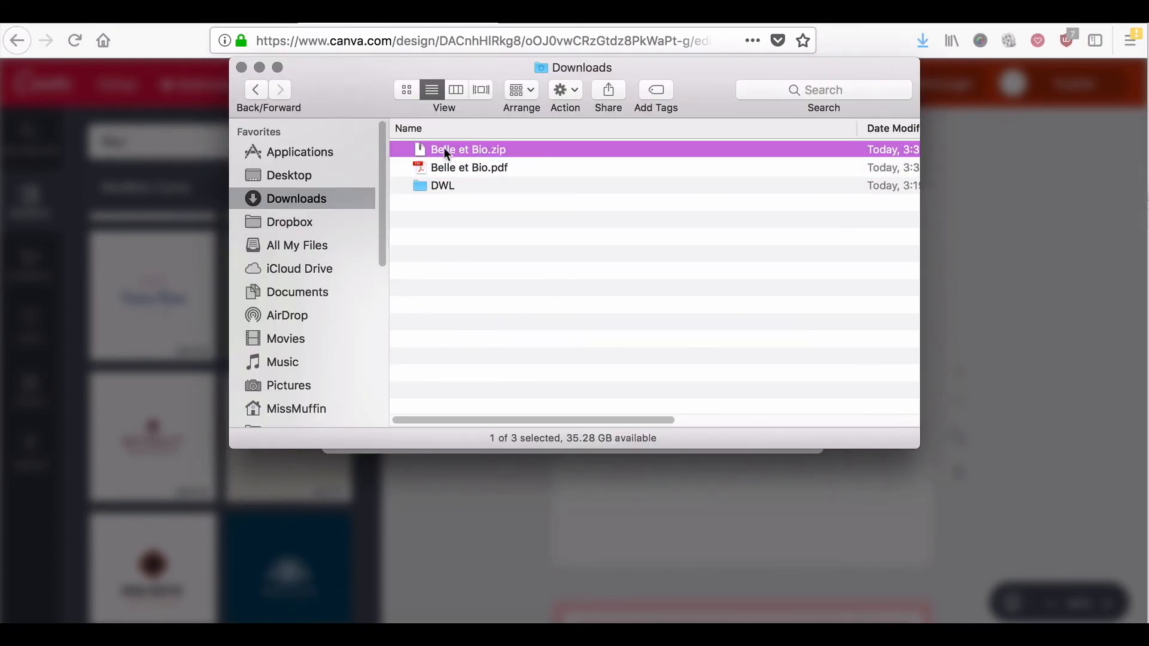
{"action": "left_click", "coordinate": [444, 149]}
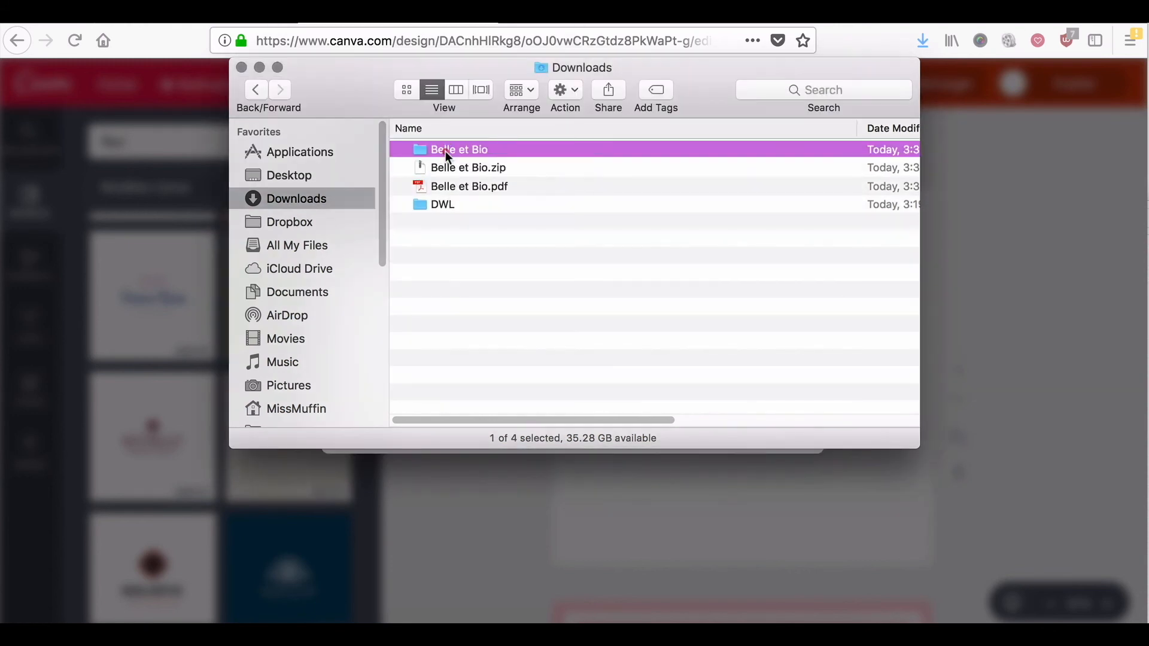
{"action": "double_click", "coordinate": [445, 151]}
Step: Open 1.png, 2.png and 3.png together in the image viewer and view each logo
{"action": "left_click_drag", "start_coordinate": [459, 235], "coordinate": [461, 138]}
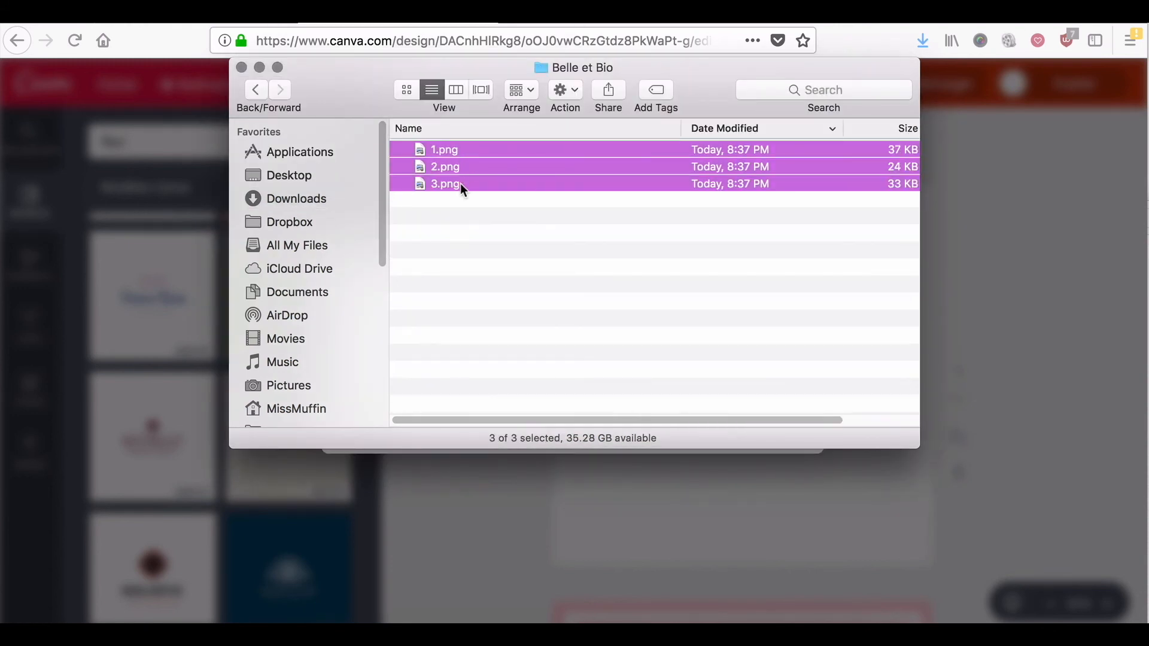
{"action": "double_click", "coordinate": [461, 184]}
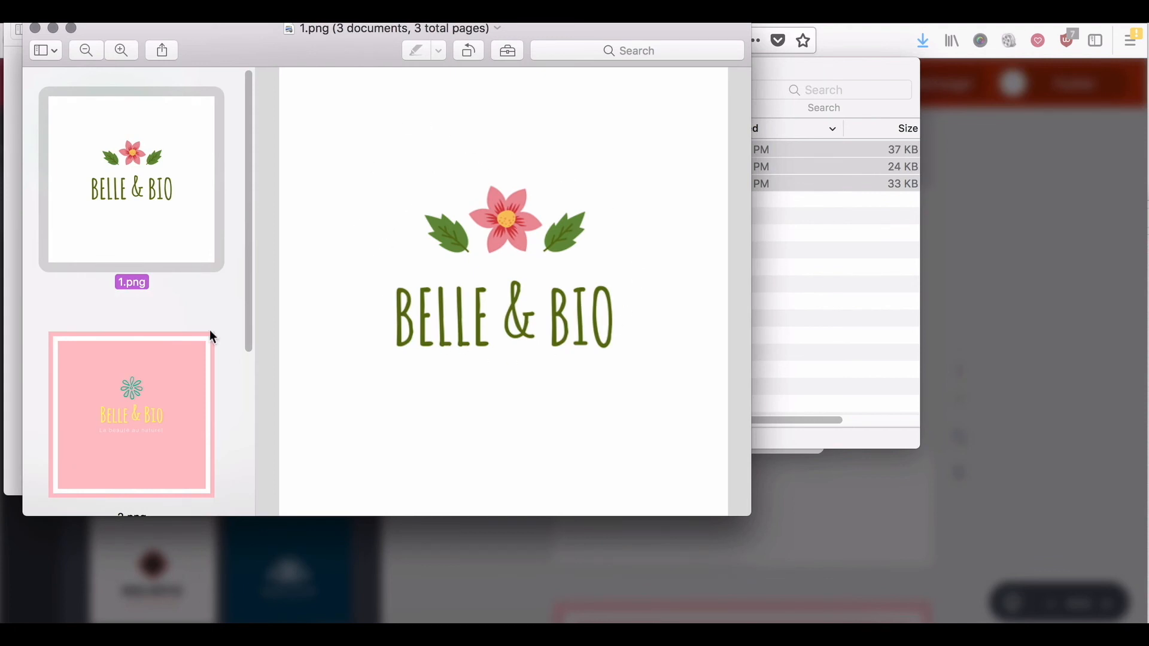
{"action": "left_click", "coordinate": [159, 413]}
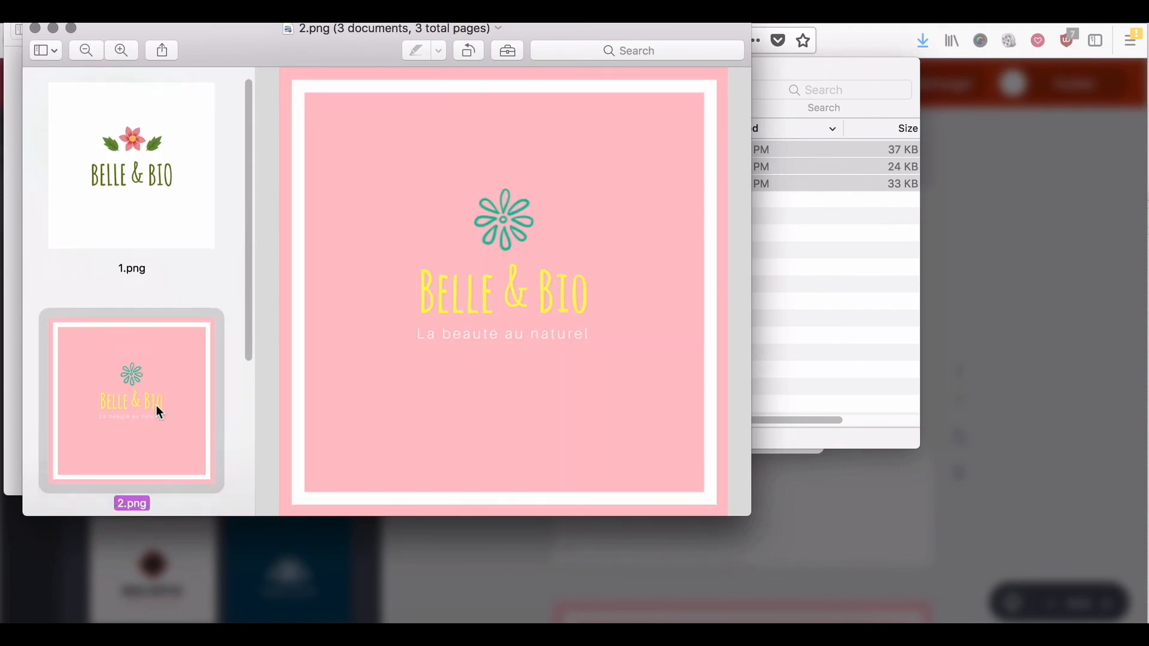
{"action": "scroll", "coordinate": [159, 412], "scroll_direction": "down", "scroll_amount": 3}
{"action": "left_click", "coordinate": [154, 400]}
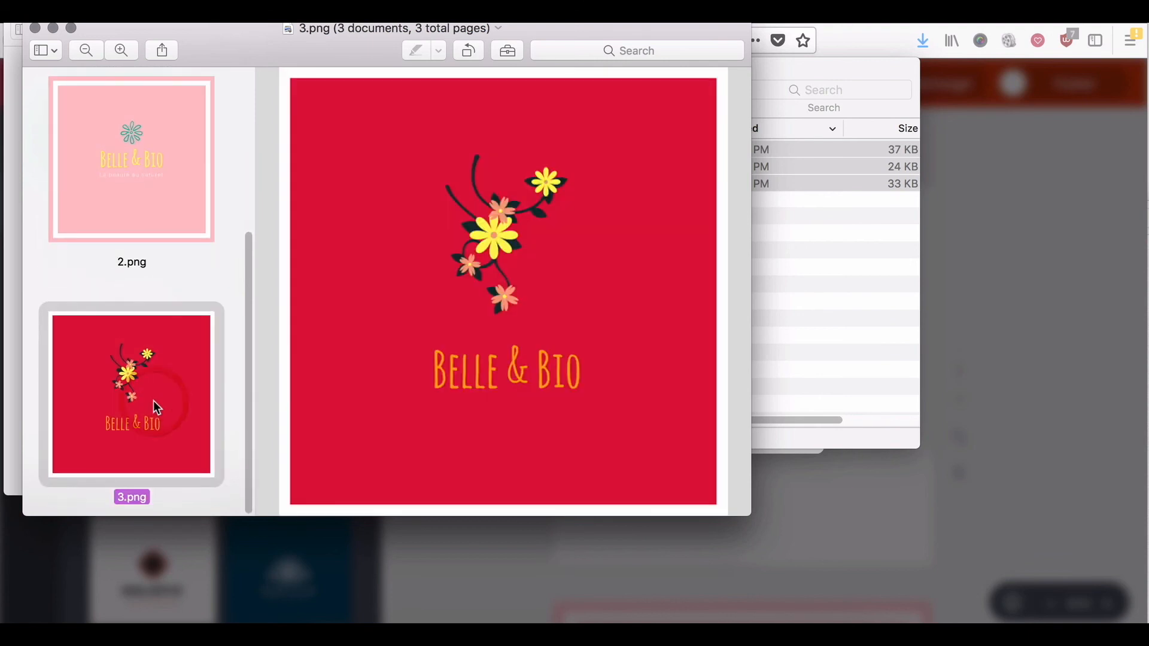